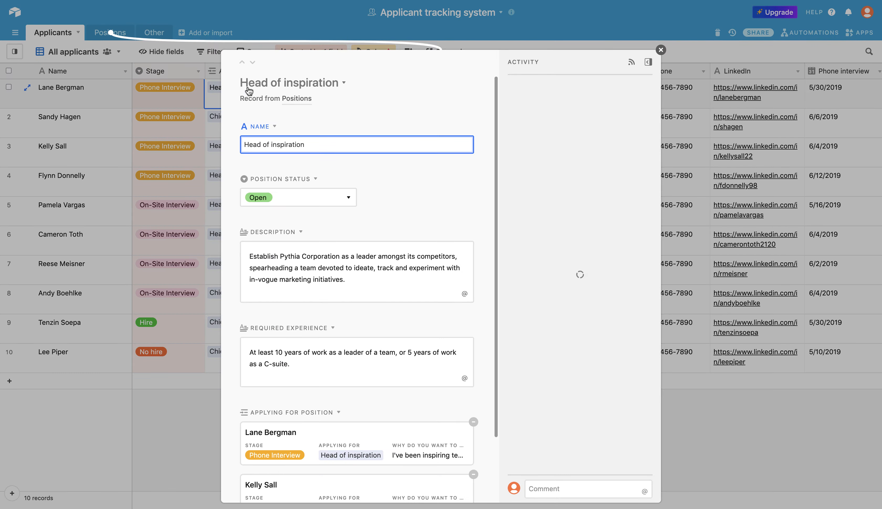
- Close the position record, review the Positions table grouped by status, then return to Applicants
{"action": "left_click", "coordinate": [294, 102]}
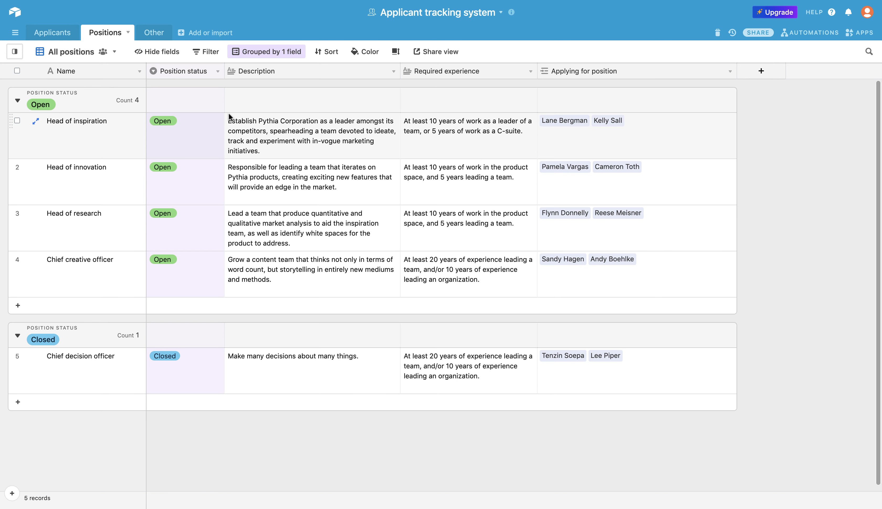
{"action": "left_click", "coordinate": [65, 36]}
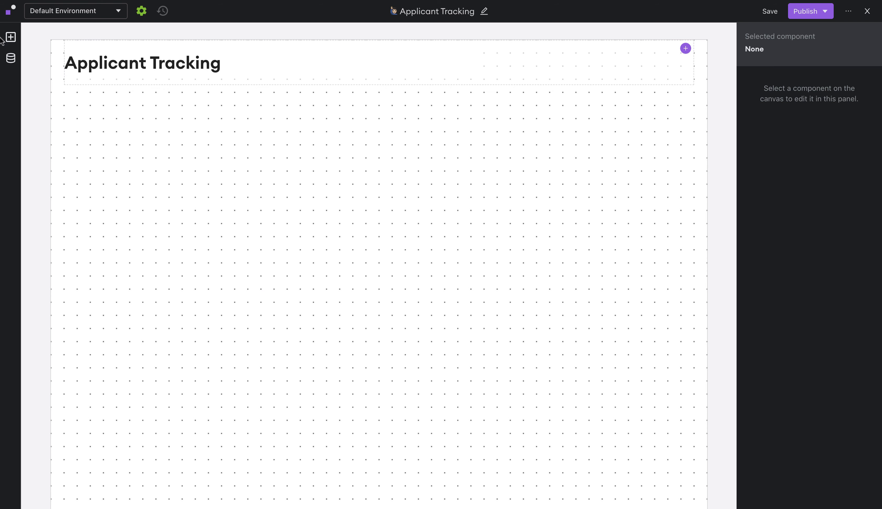
- Add a Table component and place it under the Applicant Tracking page title
{"action": "left_click", "coordinate": [9, 41]}
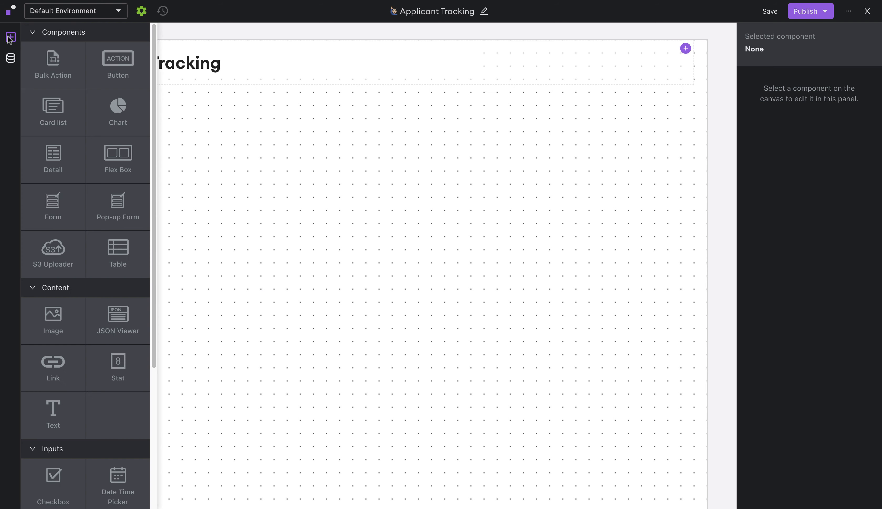
{"action": "left_click", "coordinate": [120, 249]}
{"action": "left_click_drag", "start_coordinate": [252, 236], "coordinate": [252, 183]}
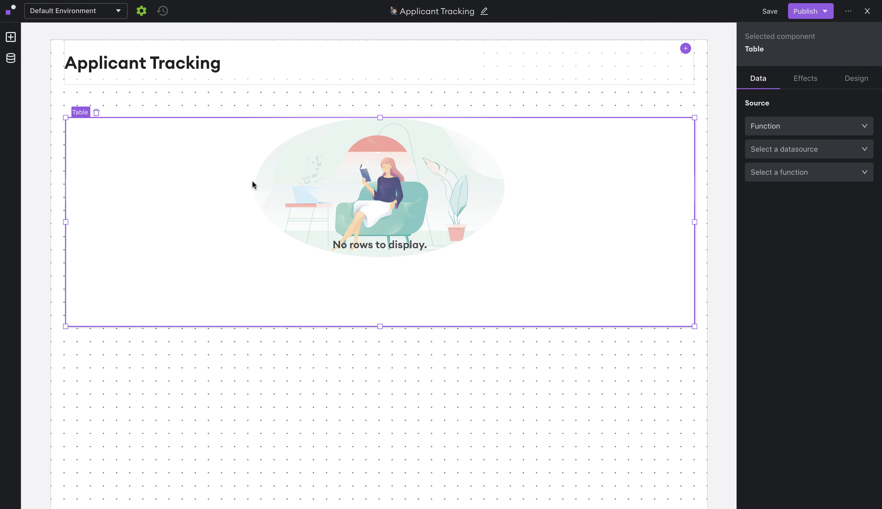
- Feed the table from Applicant tracking system's List Applicants records function
{"action": "left_click", "coordinate": [834, 156]}
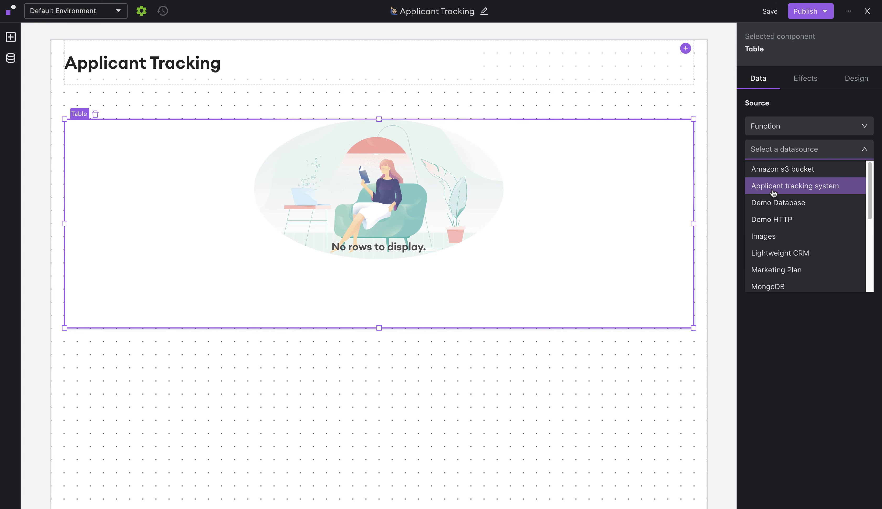
{"action": "left_click", "coordinate": [809, 190]}
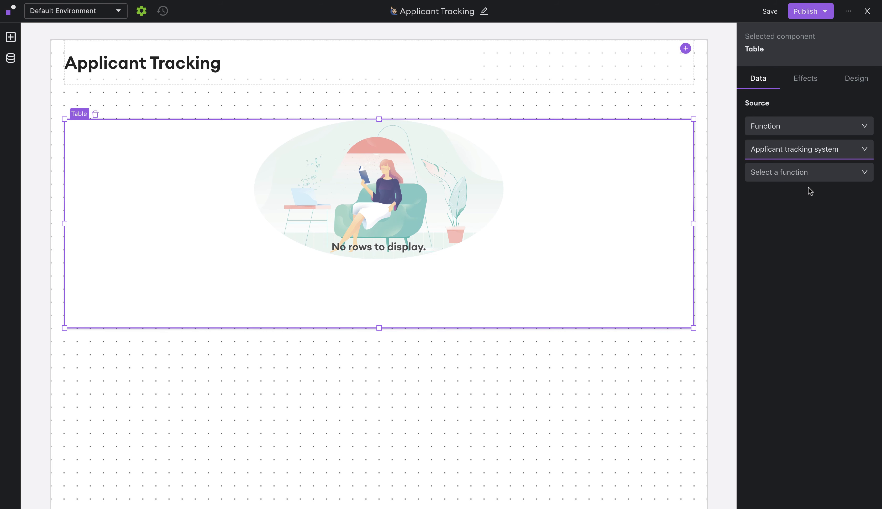
{"action": "left_click", "coordinate": [801, 179]}
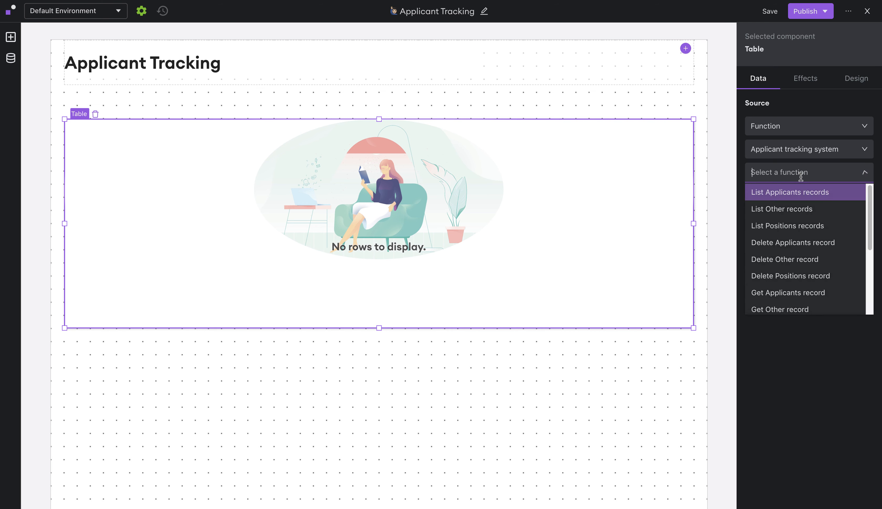
{"action": "left_click", "coordinate": [807, 195]}
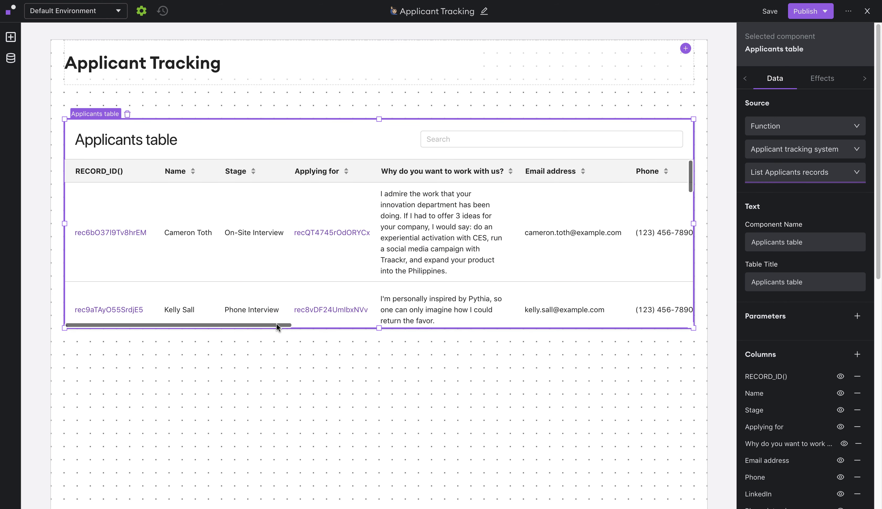
- Hide the RECORD_ID() and Applying for columns in the Applicants table
{"action": "scroll", "coordinate": [479, 310], "scroll_direction": "right", "scroll_amount": 10}
{"action": "scroll", "coordinate": [511, 315], "scroll_direction": "left", "scroll_amount": 12}
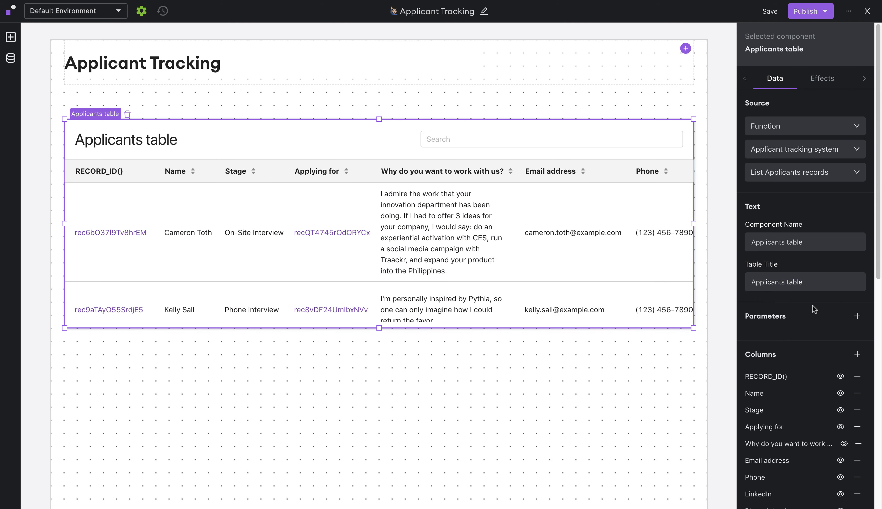
{"action": "scroll", "coordinate": [808, 308], "scroll_direction": "down", "scroll_amount": 3}
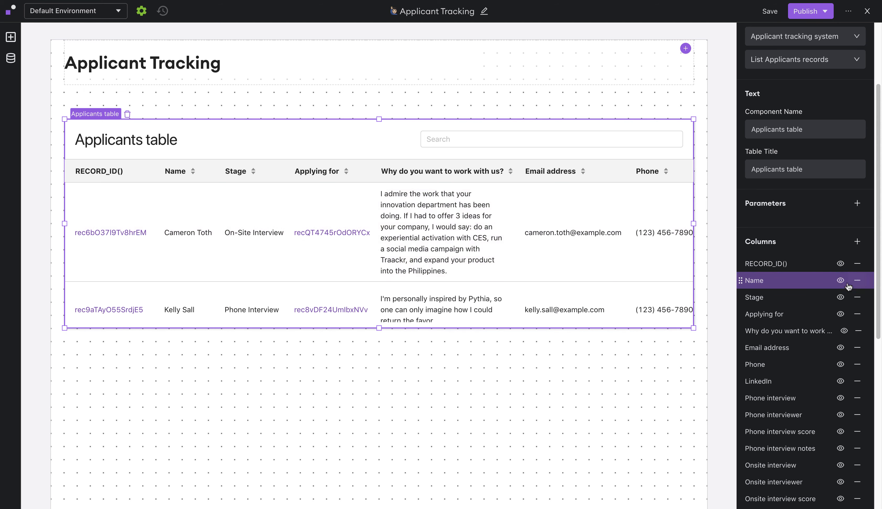
{"action": "left_click", "coordinate": [840, 265]}
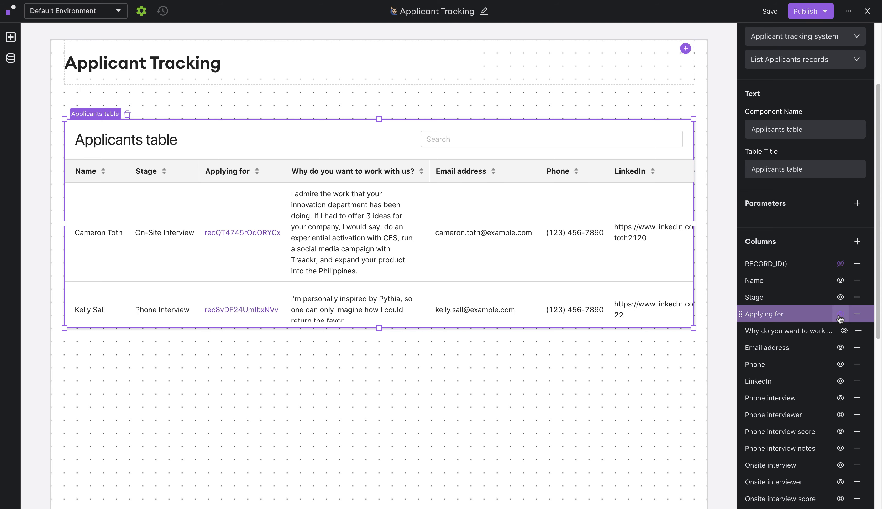
{"action": "left_click", "coordinate": [839, 316]}
- Remove the essay, phone interview, onsite interview and Headshot columns from the table
{"action": "scroll", "coordinate": [822, 290], "scroll_direction": "down", "scroll_amount": 2}
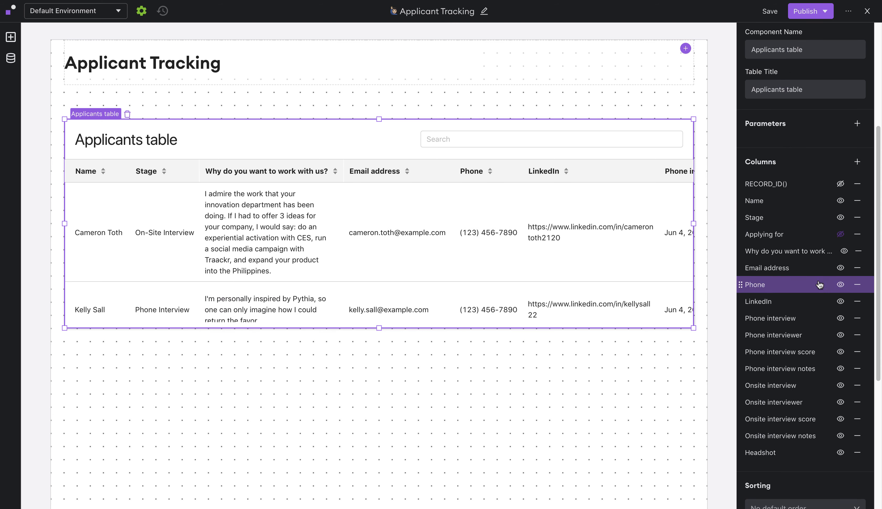
{"action": "left_click", "coordinate": [858, 254]}
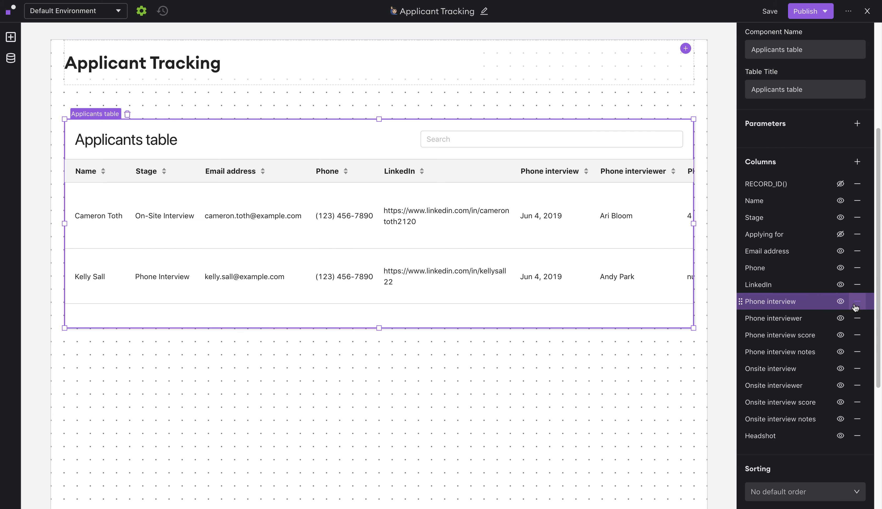
{"action": "left_click", "coordinate": [856, 302]}
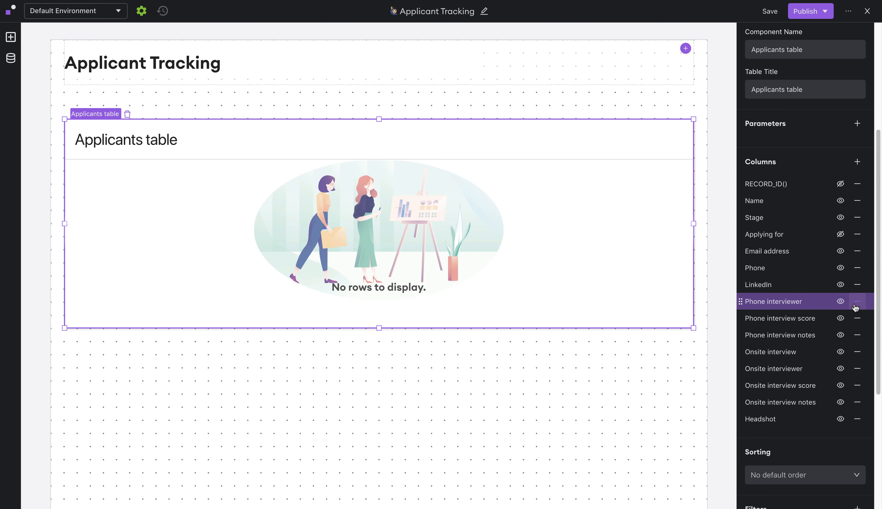
{"action": "left_click", "coordinate": [856, 304]}
{"action": "left_click", "coordinate": [855, 304]}
{"action": "left_click", "coordinate": [856, 304]}
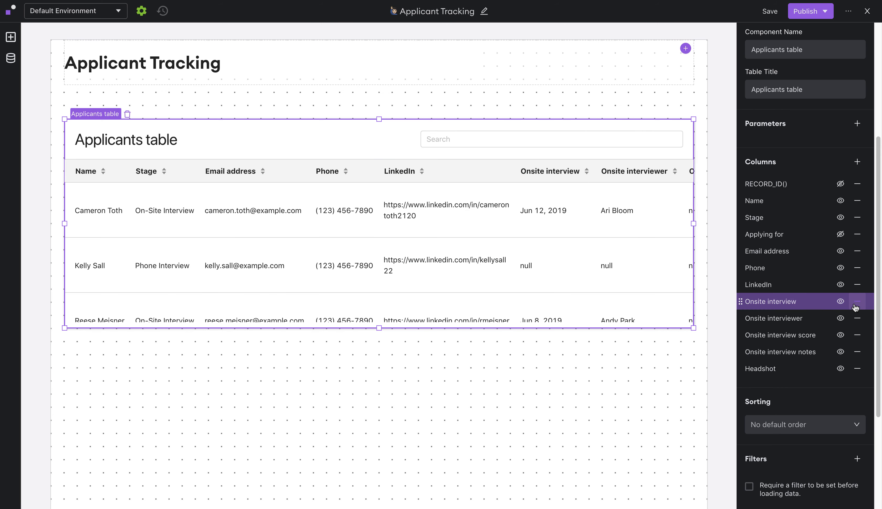
{"action": "left_click", "coordinate": [856, 304]}
{"action": "left_click", "coordinate": [855, 304]}
{"action": "left_click", "coordinate": [856, 305]}
{"action": "left_click", "coordinate": [856, 304]}
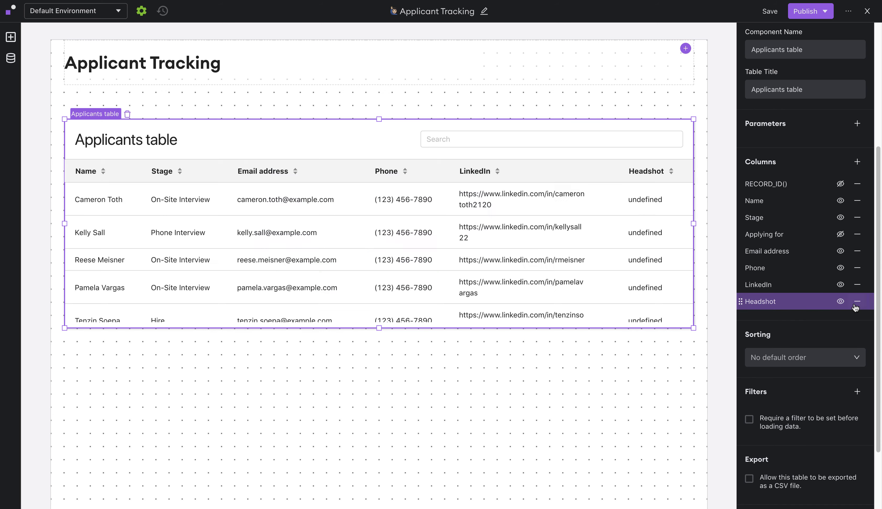
{"action": "left_click", "coordinate": [855, 305]}
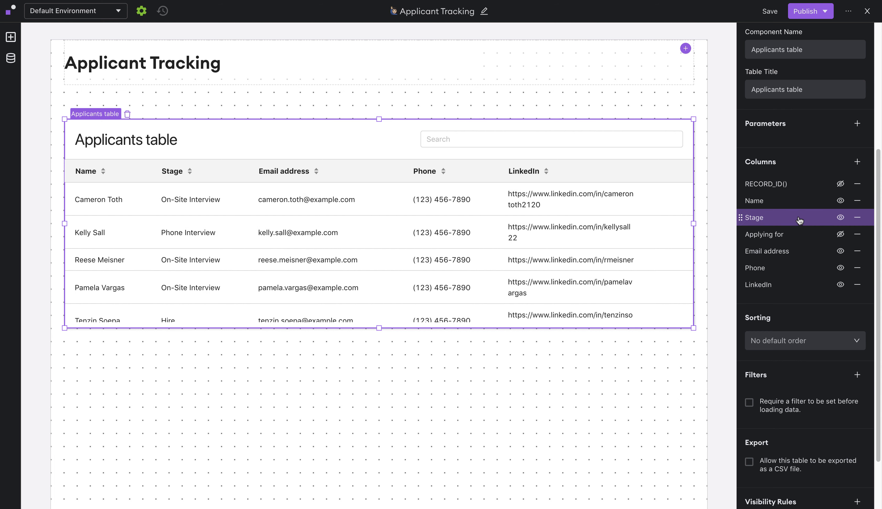
- Switch the Stage column to Pillbox display with a green Hire pill and a red No Hire pill
{"action": "left_click", "coordinate": [791, 222]}
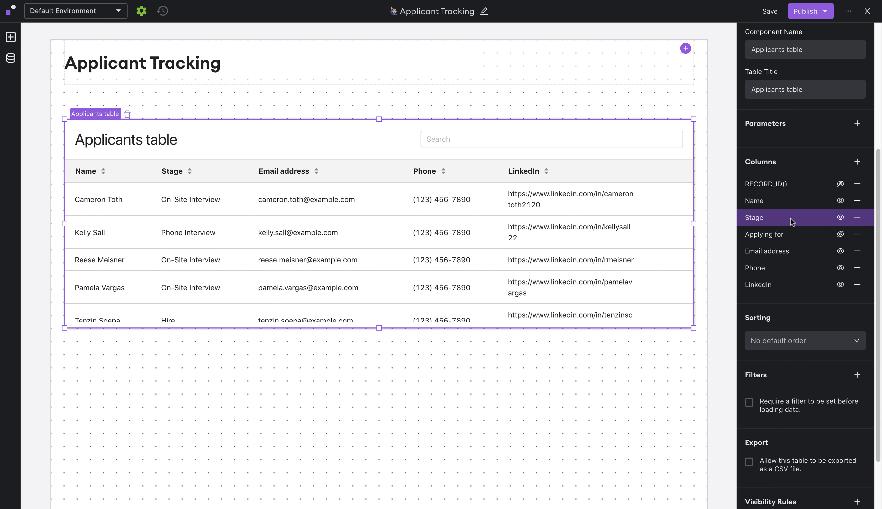
{"action": "left_click", "coordinate": [715, 260]}
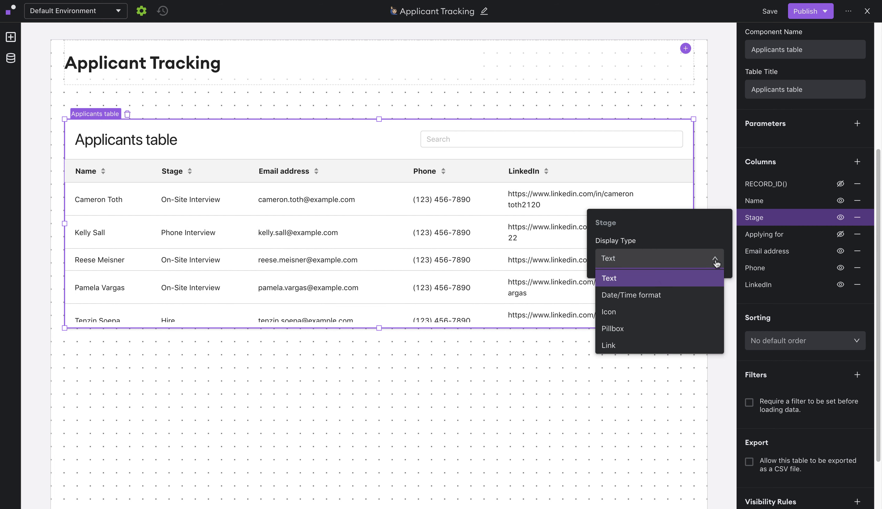
{"action": "left_click", "coordinate": [627, 333]}
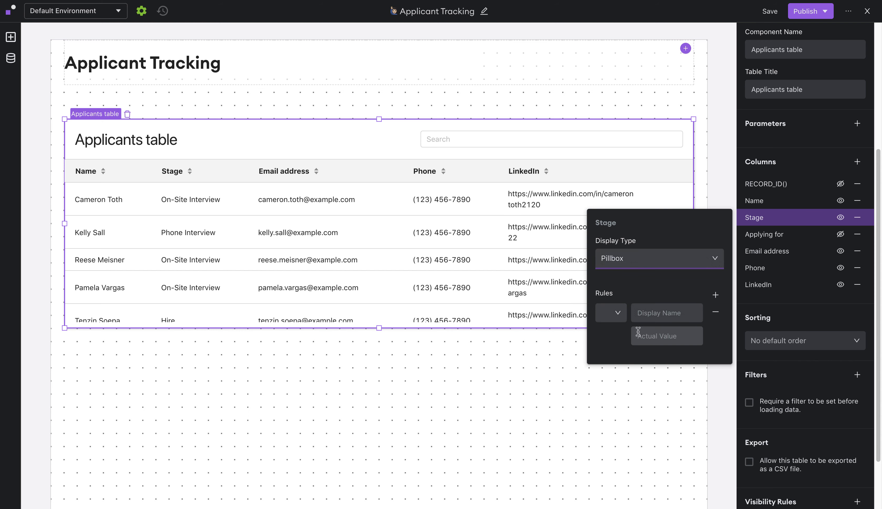
{"action": "left_click", "coordinate": [615, 321]}
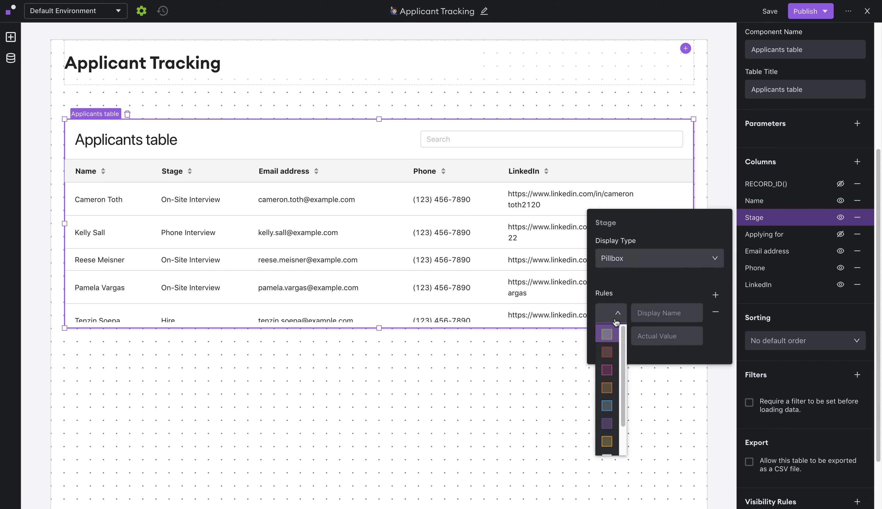
{"action": "left_click", "coordinate": [605, 340]}
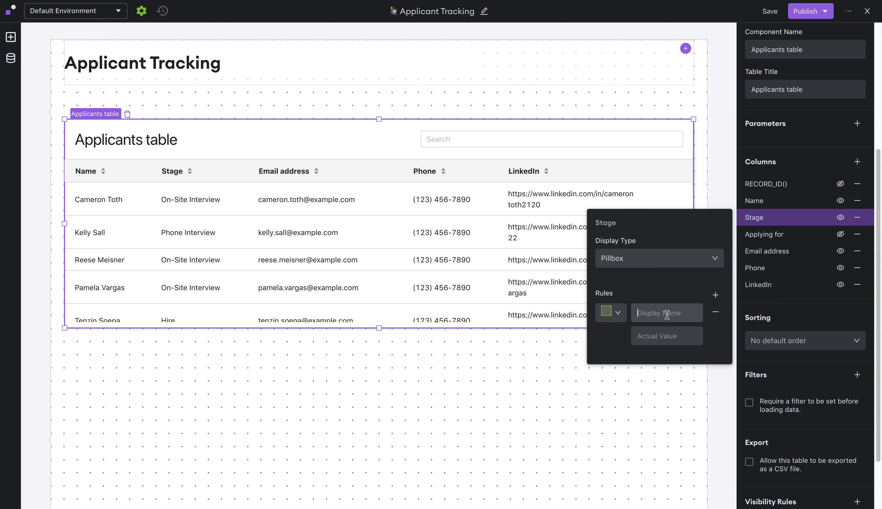
{"action": "type", "text": "Hi"}
{"action": "type", "text": "H"}
{"action": "left_click", "coordinate": [716, 296]}
{"action": "left_click", "coordinate": [616, 381]}
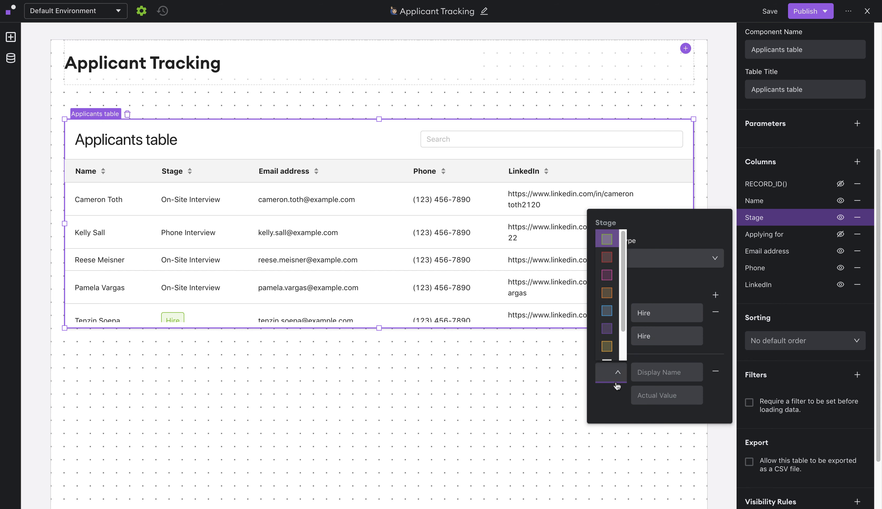
{"action": "left_click", "coordinate": [609, 251]}
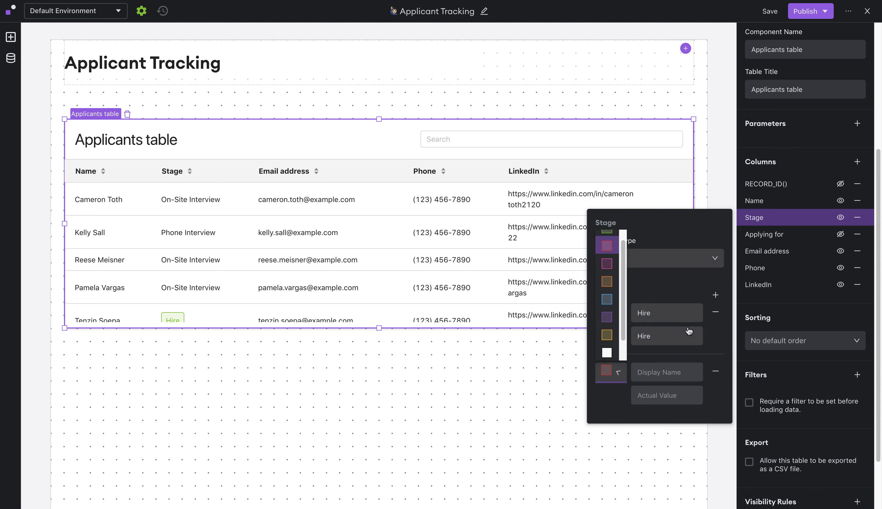
{"action": "left_click", "coordinate": [662, 372]}
{"action": "type", "text": "No H"}
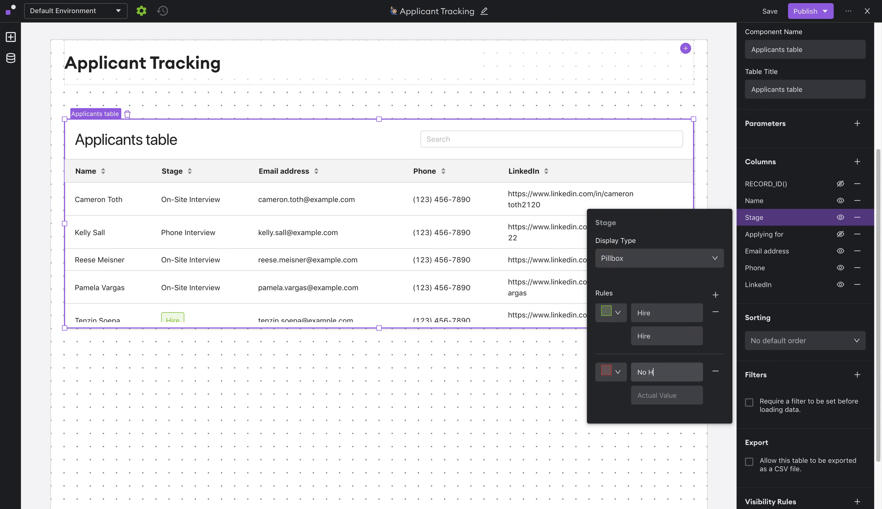
{"action": "type", "text": "No hire"}
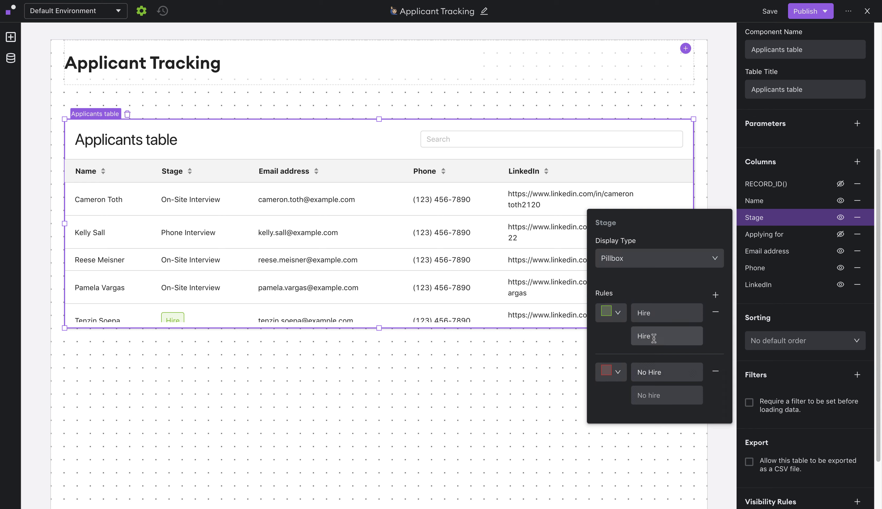
- Add an orange pill rule with display name and actual value 'On-Site Interview'
{"action": "left_click", "coordinate": [715, 296]}
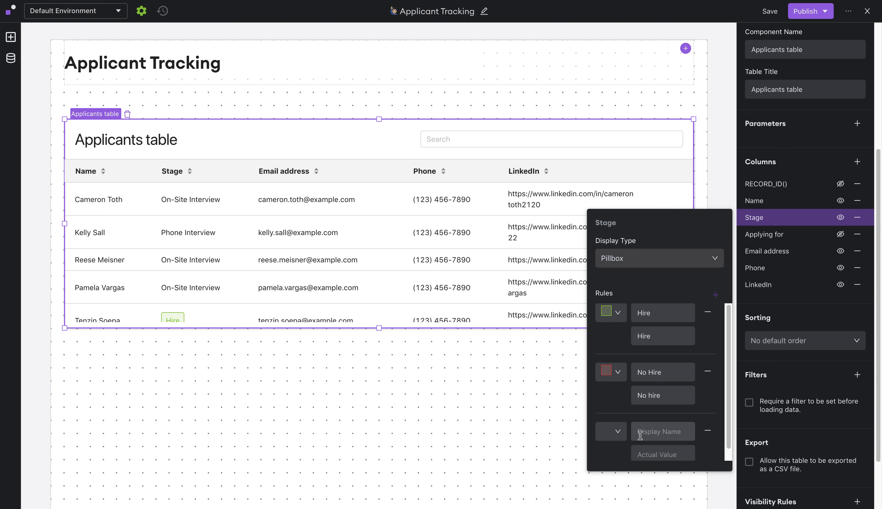
{"action": "left_click", "coordinate": [616, 432]}
{"action": "left_click", "coordinate": [612, 402]}
{"action": "left_click", "coordinate": [663, 431]}
{"action": "type", "text": "On-Site Interview"}
{"action": "key", "text": "Tab"}
{"action": "type", "text": "On-Site Interview"}
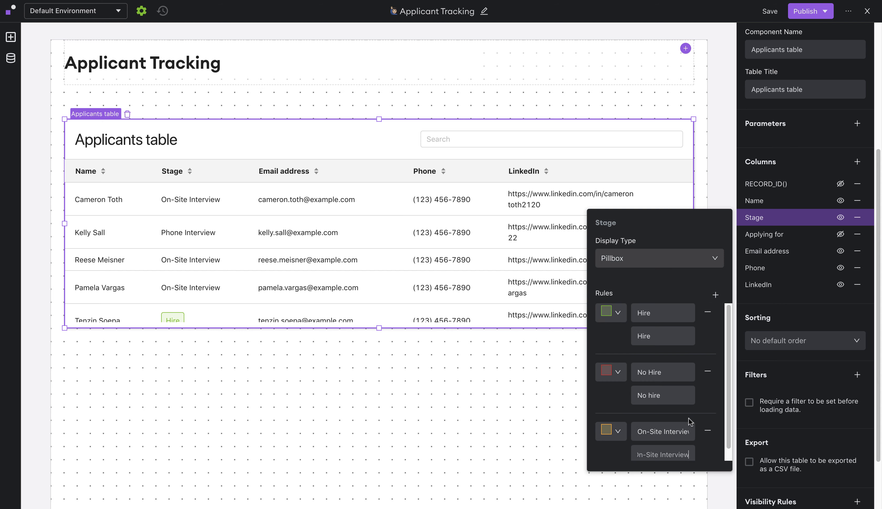
- Add a grey pill rule with display name and actual value 'Phone Interview'
{"action": "left_click", "coordinate": [715, 296]}
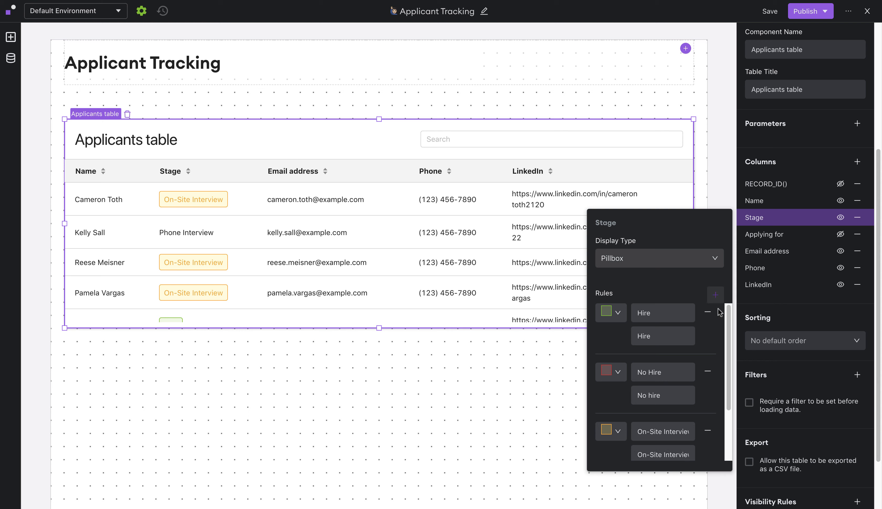
{"action": "scroll", "coordinate": [658, 343], "scroll_direction": "down", "scroll_amount": 3}
{"action": "left_click", "coordinate": [612, 427]}
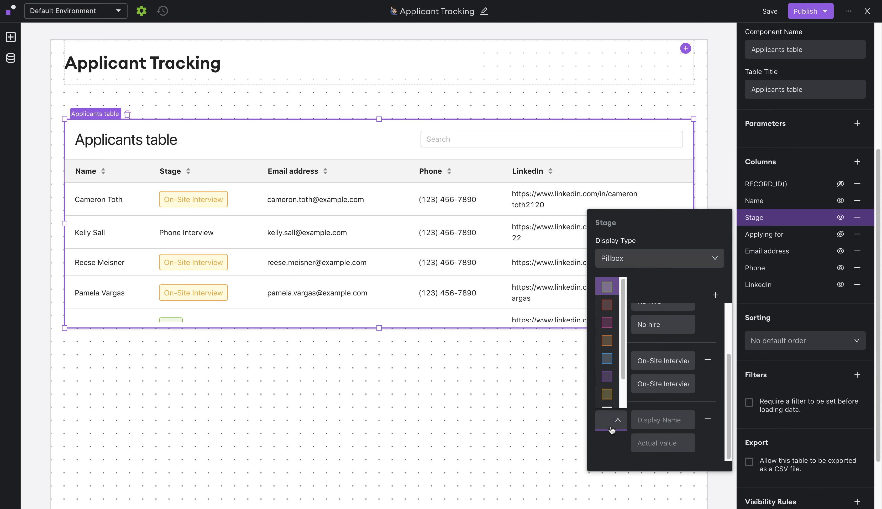
{"action": "scroll", "coordinate": [607, 398], "scroll_direction": "down", "scroll_amount": 3}
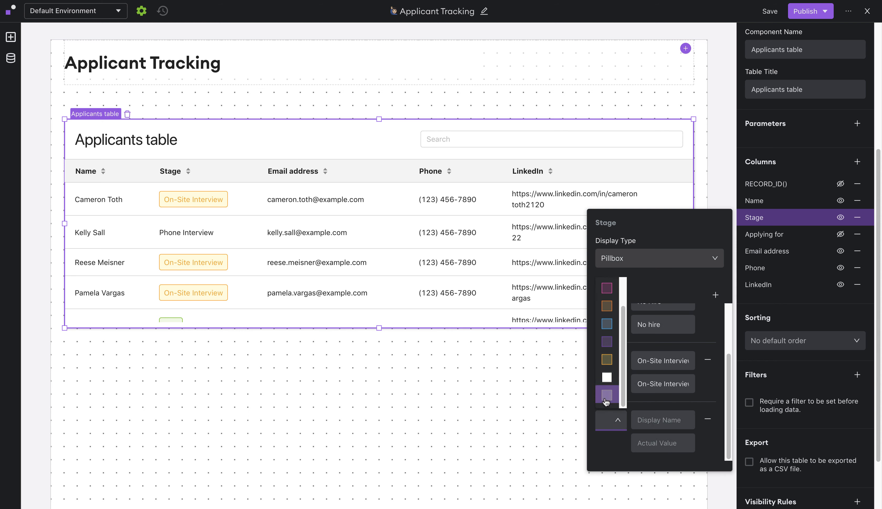
{"action": "left_click", "coordinate": [607, 402]}
{"action": "left_click", "coordinate": [686, 421]}
{"action": "type", "text": "Phone Interview"}
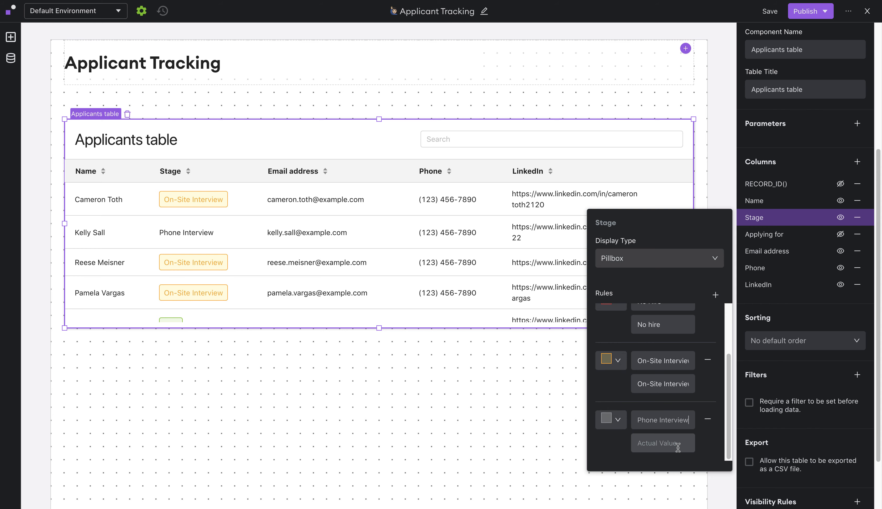
{"action": "left_click", "coordinate": [678, 448]}
{"action": "type", "text": "Phone Interview"}
{"action": "left_click", "coordinate": [806, 309]}
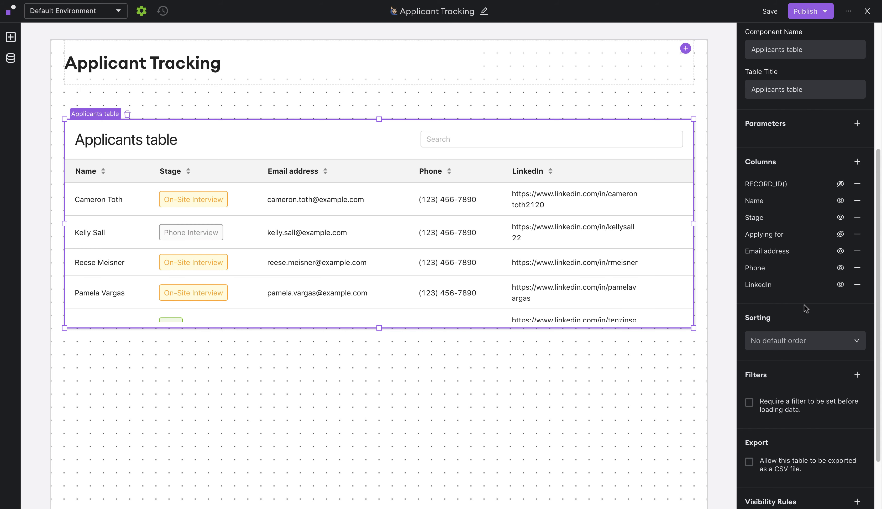
{"action": "scroll", "coordinate": [245, 266], "scroll_direction": "down", "scroll_amount": 5}
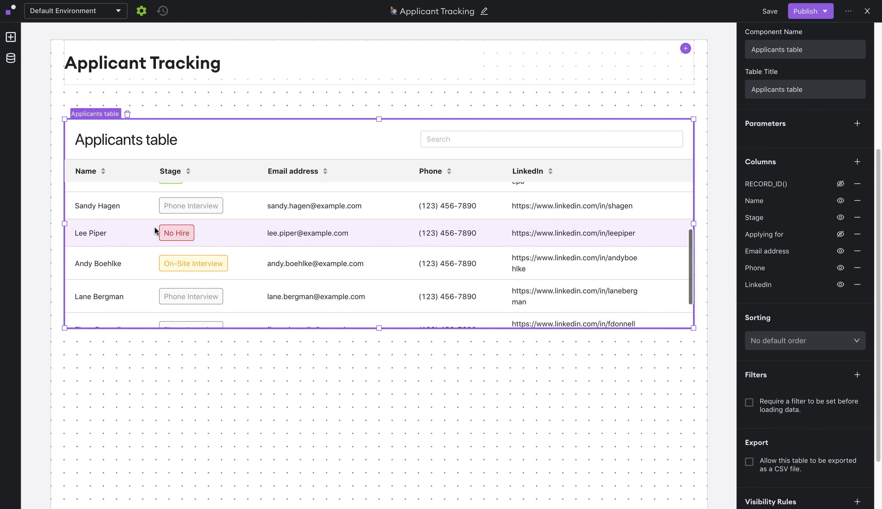
{"action": "scroll", "coordinate": [210, 272], "scroll_direction": "up", "scroll_amount": 5}
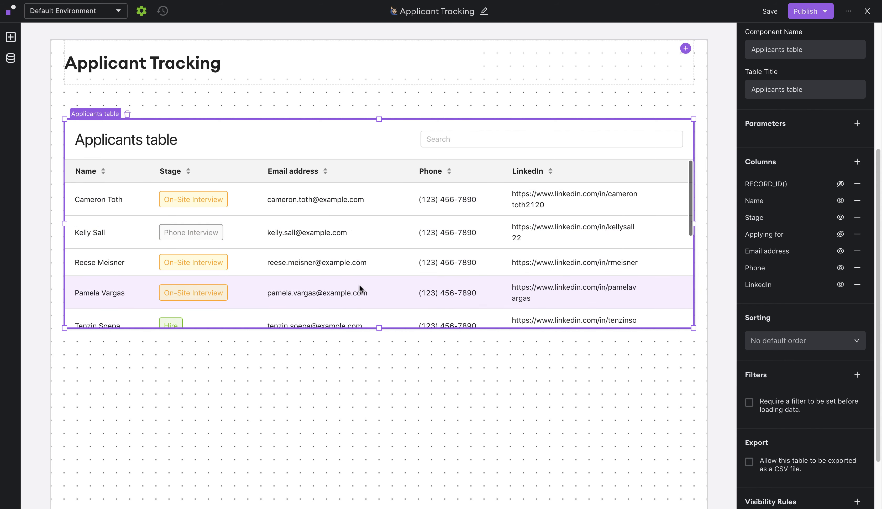
- Change the LinkedIn column's display type from Text to Link
{"action": "left_click", "coordinate": [791, 290]}
{"action": "left_click", "coordinate": [634, 331]}
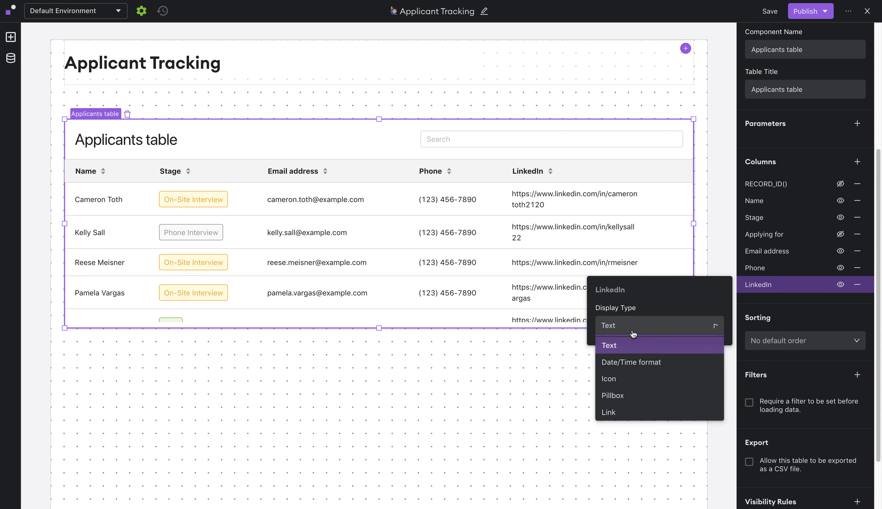
{"action": "left_click", "coordinate": [622, 413]}
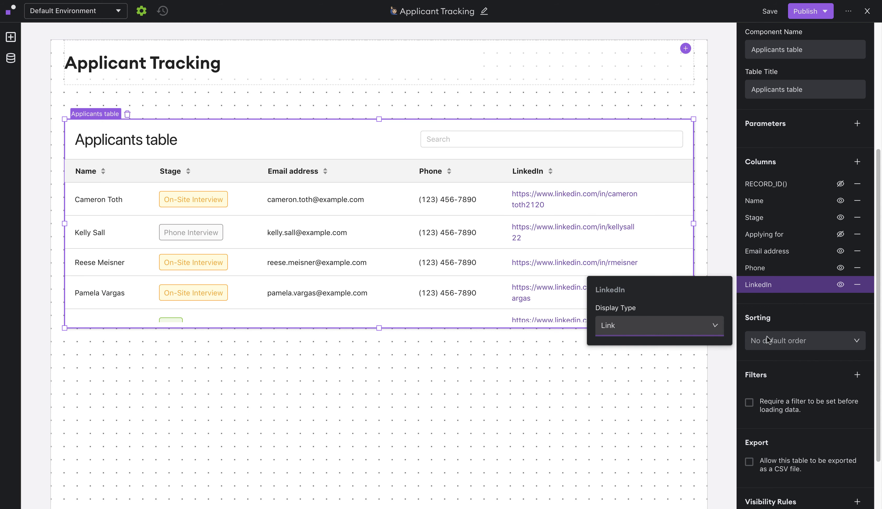
{"action": "left_click", "coordinate": [820, 308]}
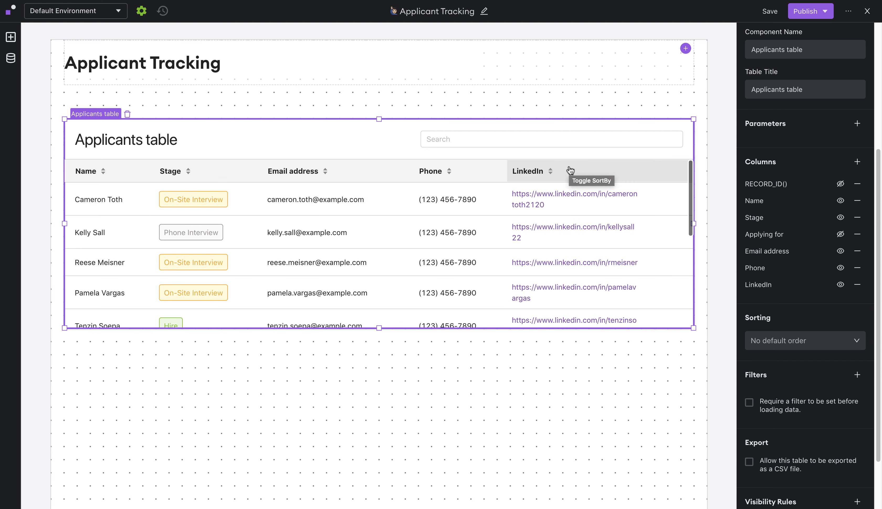
- Add a Detail component and drag it below the Applicants table on the left
{"action": "left_click", "coordinate": [10, 37]}
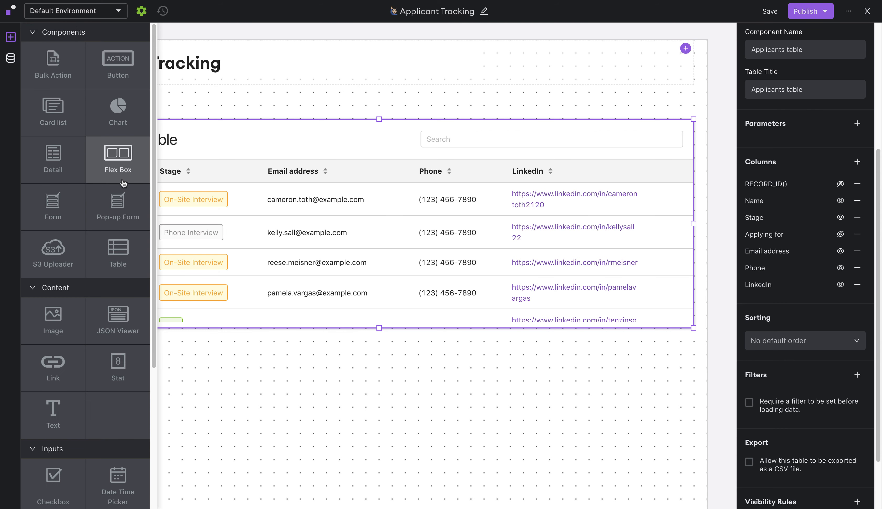
{"action": "left_click", "coordinate": [66, 167]}
{"action": "left_click_drag", "start_coordinate": [379, 237], "coordinate": [168, 379]}
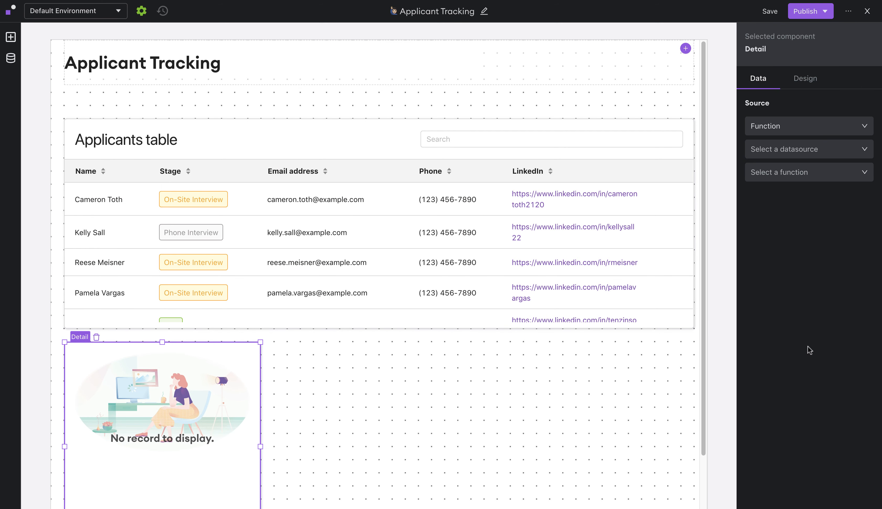
{"action": "left_click", "coordinate": [813, 150]}
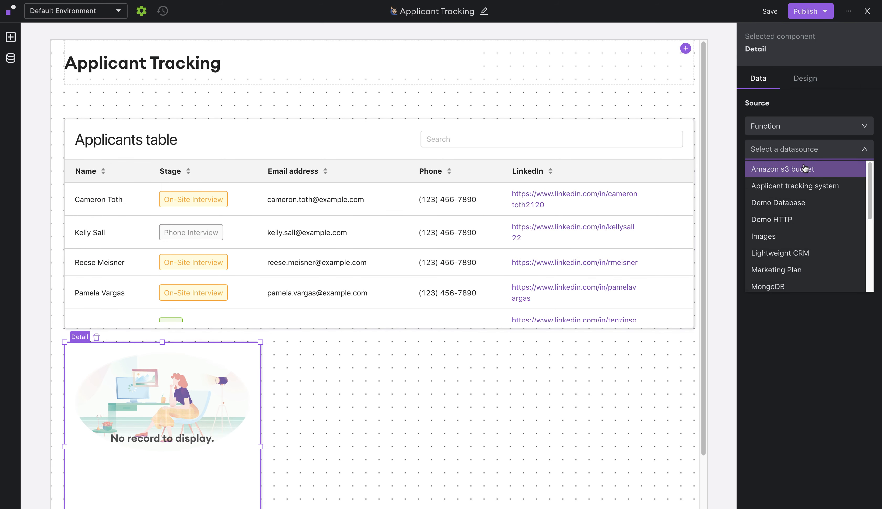
- Point the Detail at Applicant tracking system's Get Positions record function
{"action": "left_click", "coordinate": [799, 187]}
{"action": "left_click", "coordinate": [790, 179]}
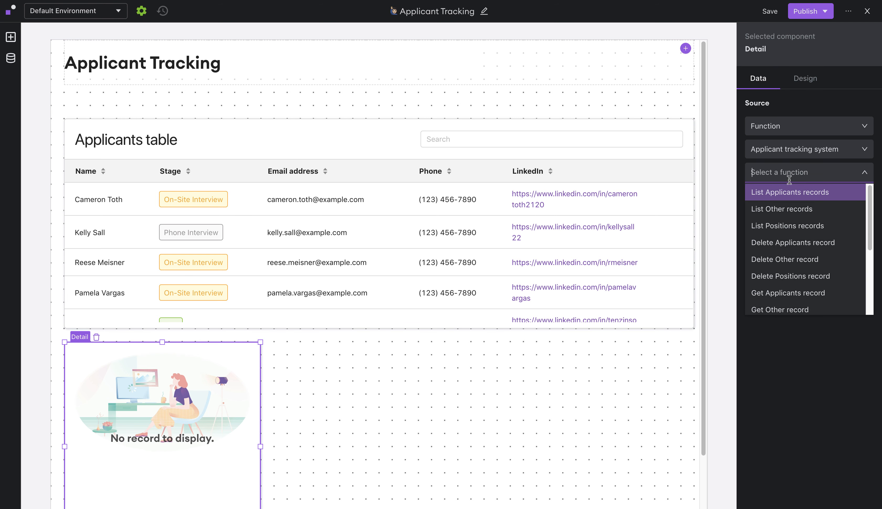
{"action": "scroll", "coordinate": [798, 245], "scroll_direction": "down", "scroll_amount": 3}
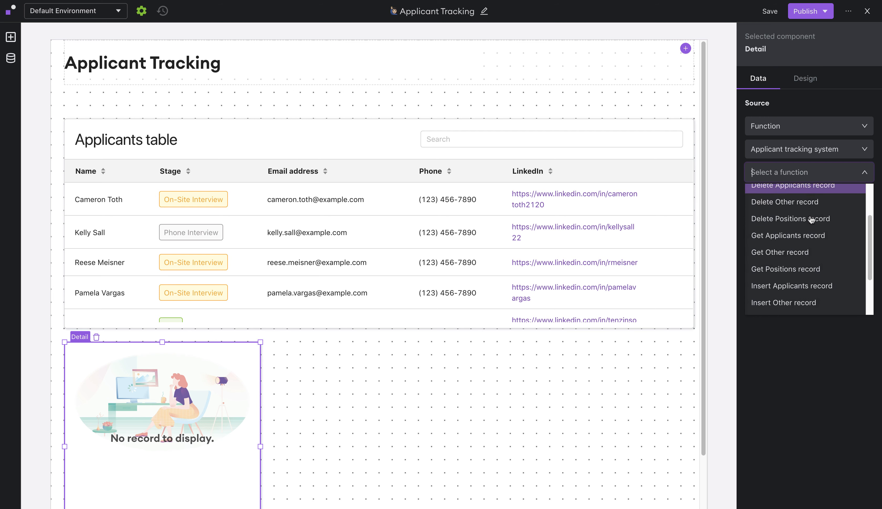
{"action": "left_click", "coordinate": [800, 269]}
{"action": "scroll", "coordinate": [795, 298], "scroll_direction": "down", "scroll_amount": 1}
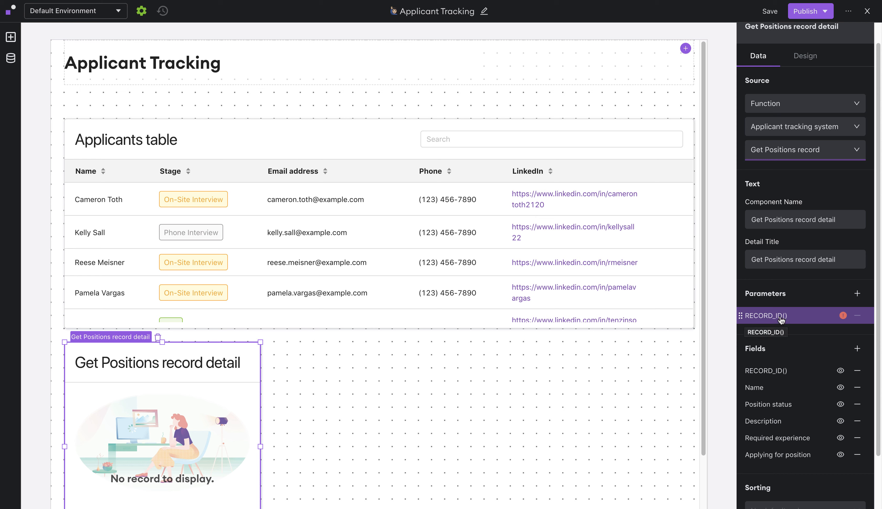
- Bind RECORD_ID() to Applicants table > Selected Row > data > Applying for
{"action": "left_click", "coordinate": [799, 318]}
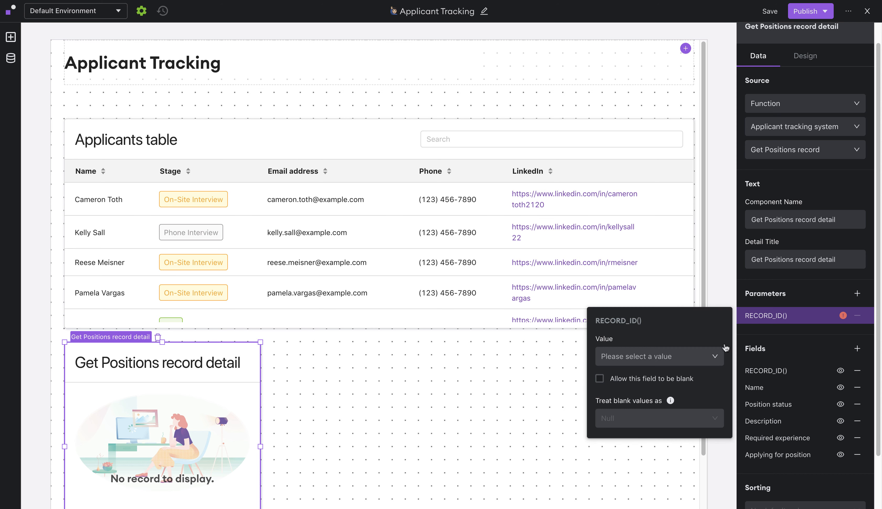
{"action": "left_click", "coordinate": [688, 357]}
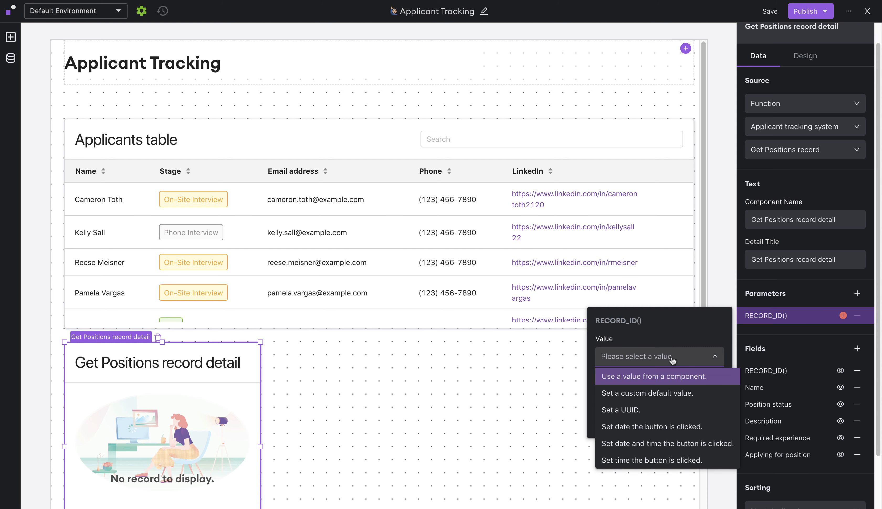
{"action": "left_click", "coordinate": [666, 383]}
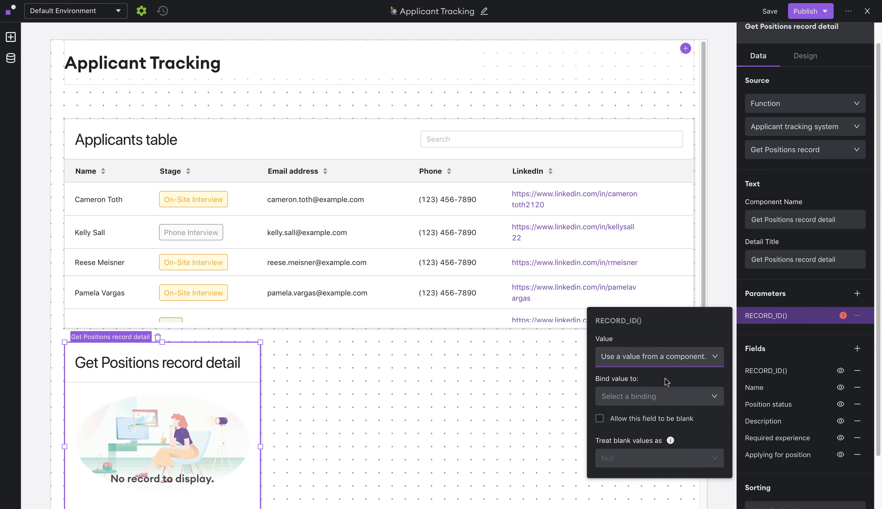
{"action": "left_click", "coordinate": [663, 396]}
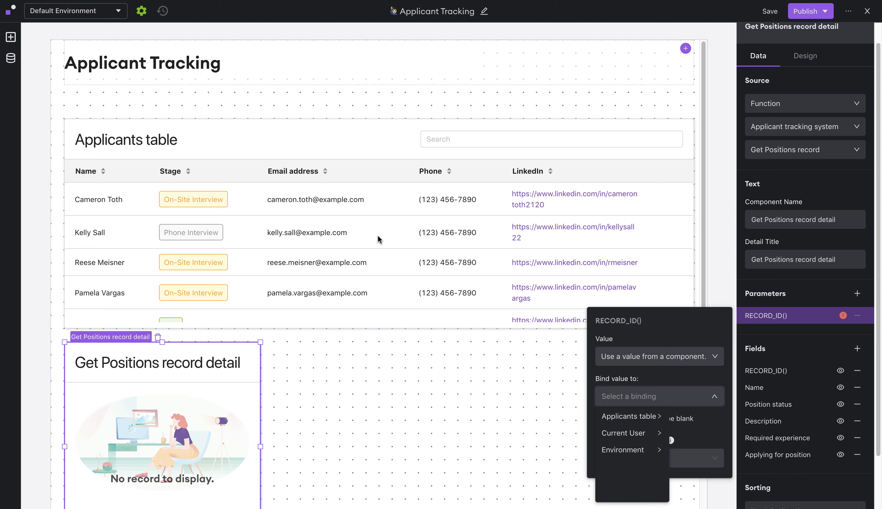
{"action": "mouse_move", "coordinate": [648, 423]}
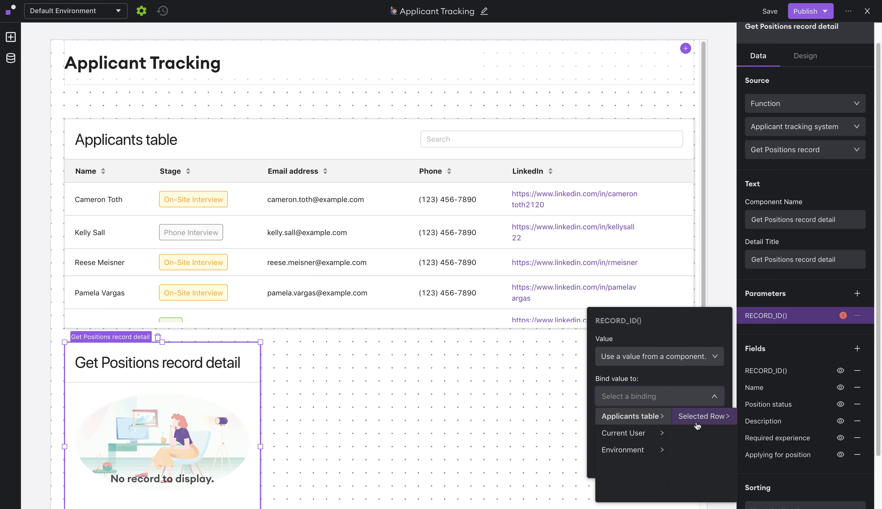
{"action": "mouse_move", "coordinate": [701, 420]}
{"action": "mouse_move", "coordinate": [748, 421]}
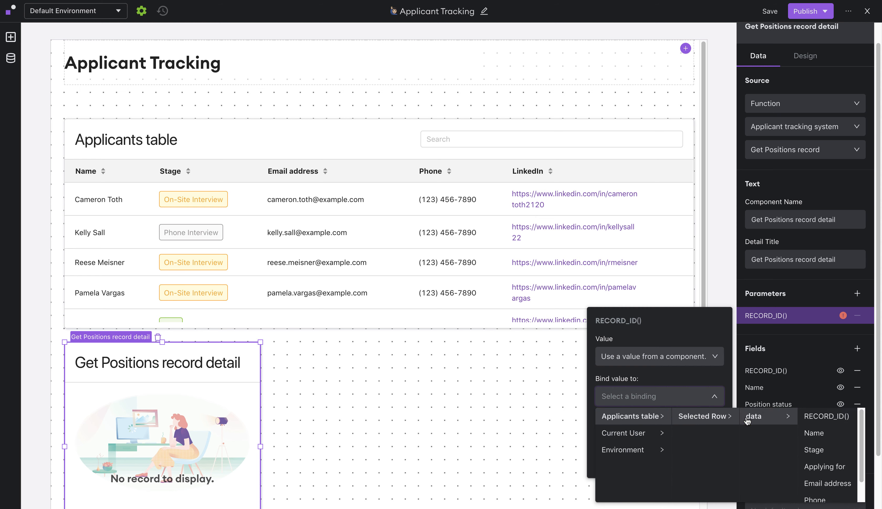
{"action": "scroll", "coordinate": [812, 435], "scroll_direction": "down", "scroll_amount": 1}
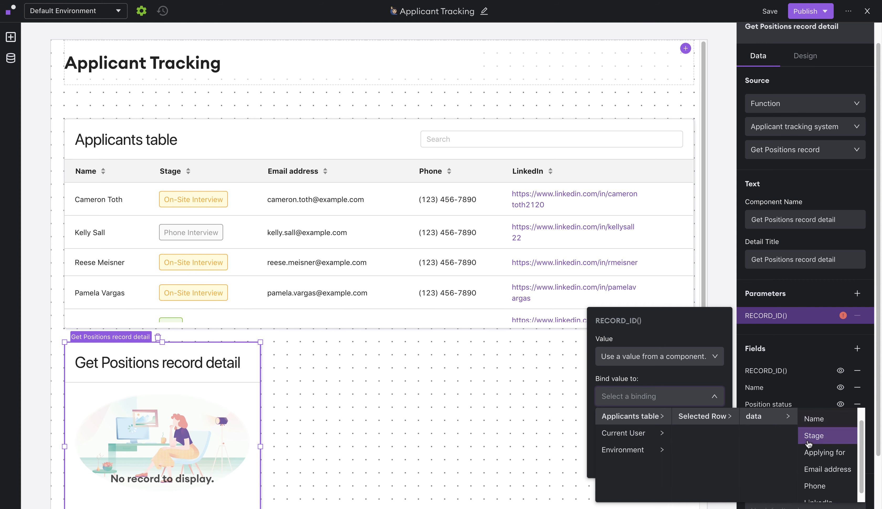
{"action": "left_click", "coordinate": [830, 456]}
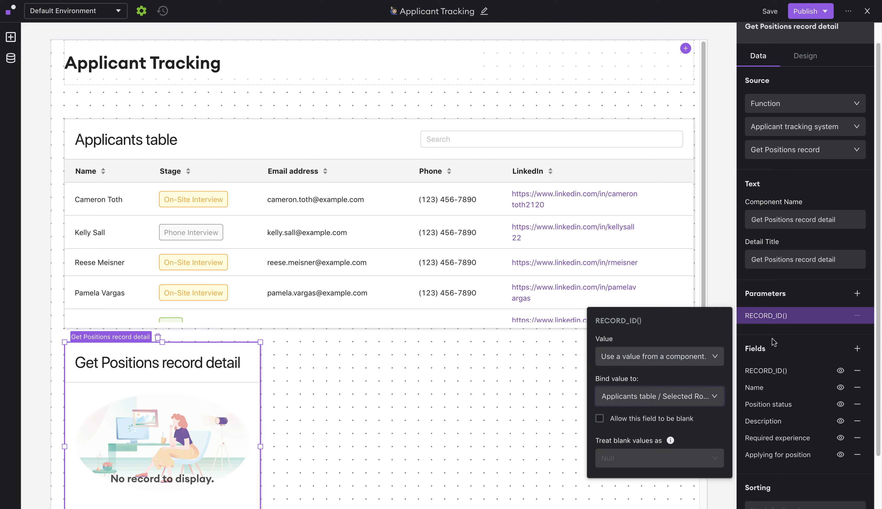
- Remove the RECORD_ID() and Applying for position fields from the positions detail
{"action": "left_click", "coordinate": [817, 338]}
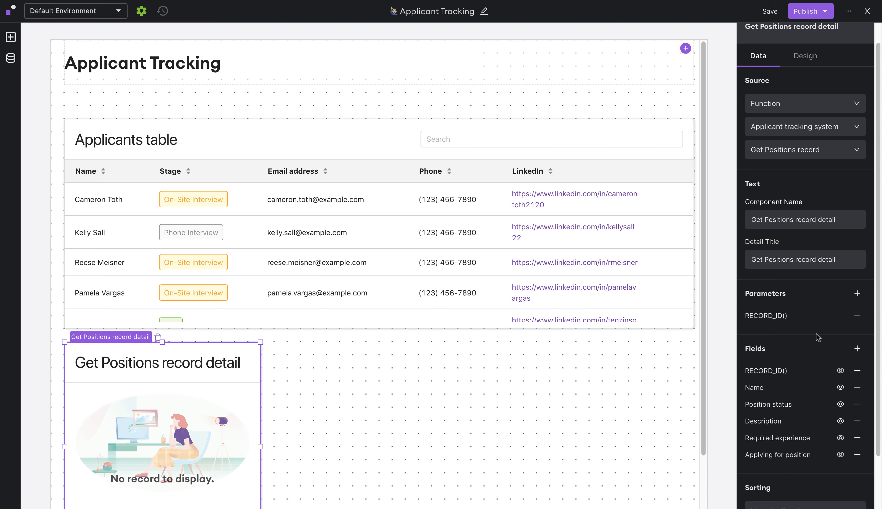
{"action": "left_click", "coordinate": [857, 372]}
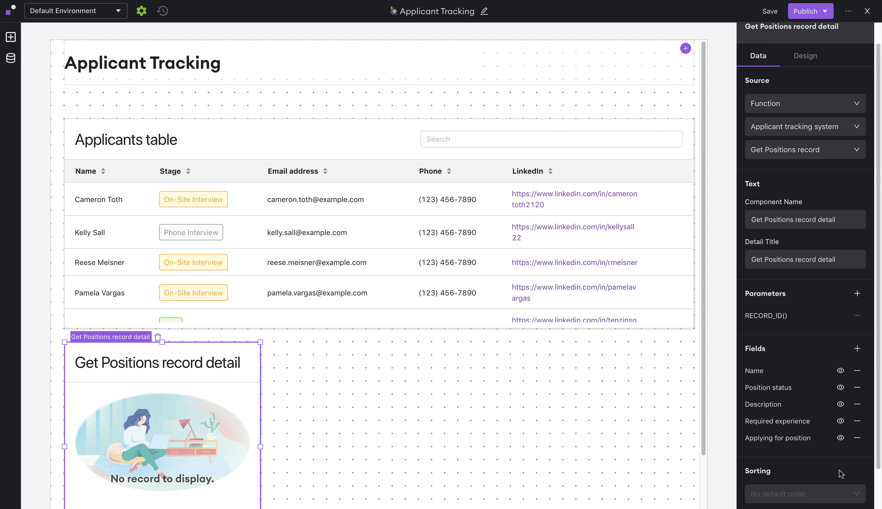
{"action": "left_click", "coordinate": [856, 438]}
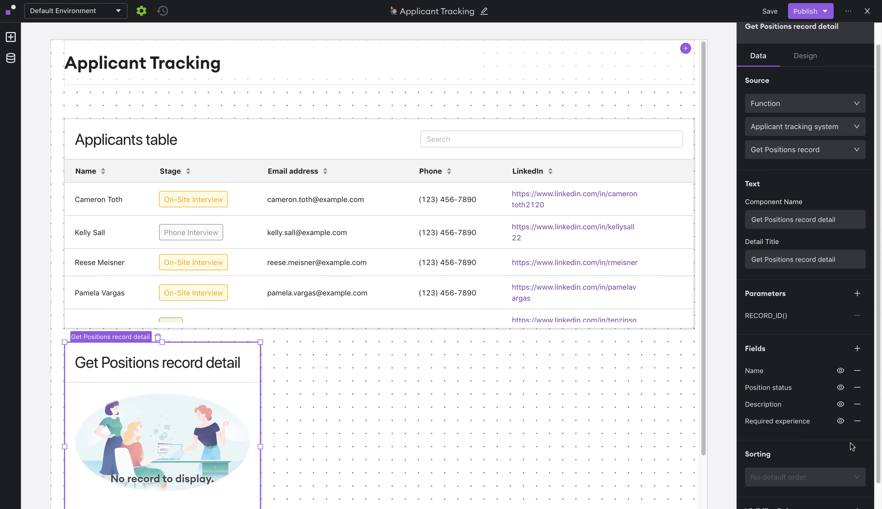
- Retitle the positions detail 'Applying for:'
{"action": "triple_click", "coordinate": [813, 262]}
{"action": "type", "text": "Applying for:"}
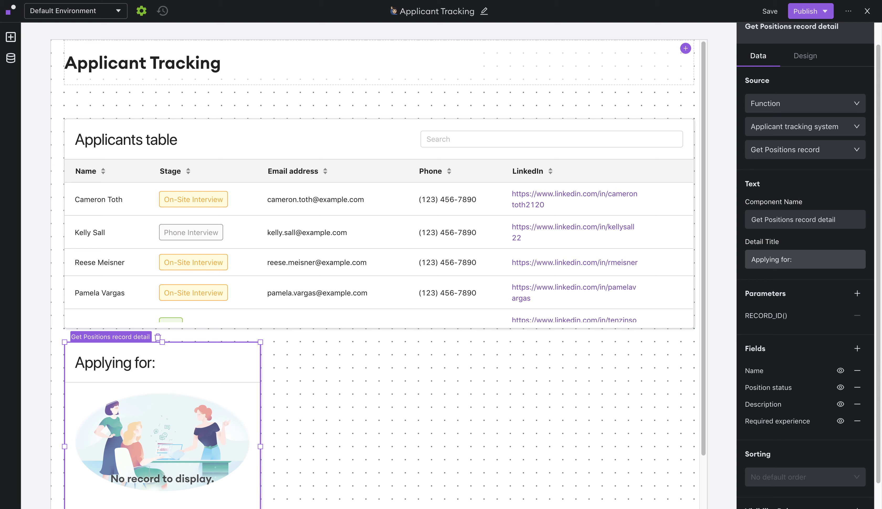
{"action": "left_click", "coordinate": [805, 286]}
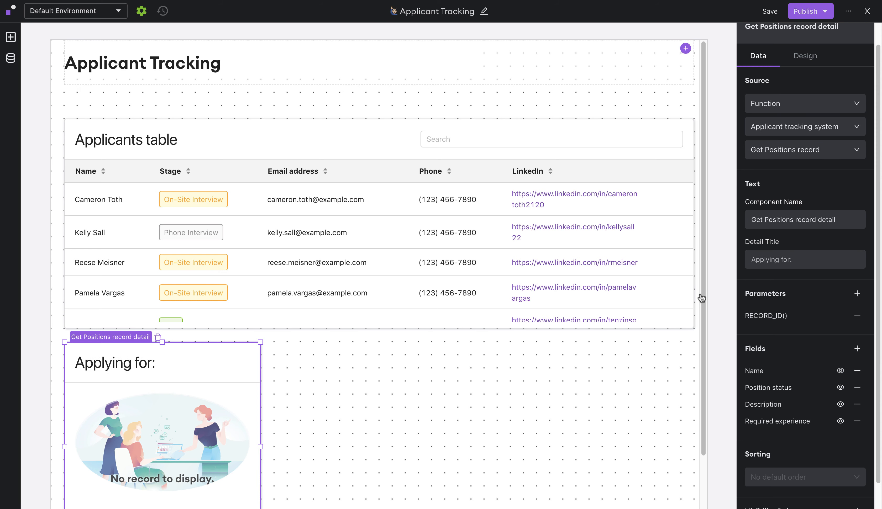
- Add a second Detail beside 'Applying for:' using the Get Applicants record function
{"action": "left_click", "coordinate": [10, 39]}
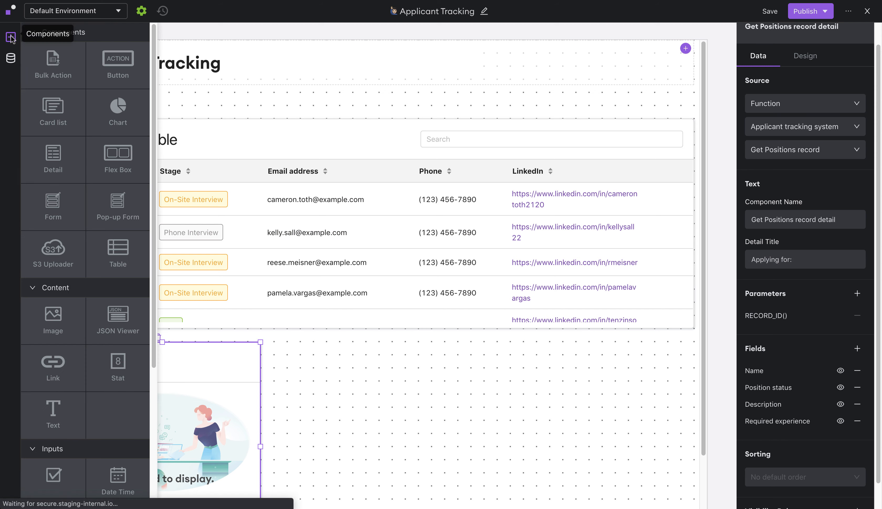
{"action": "left_click_drag", "start_coordinate": [60, 151], "coordinate": [373, 426]}
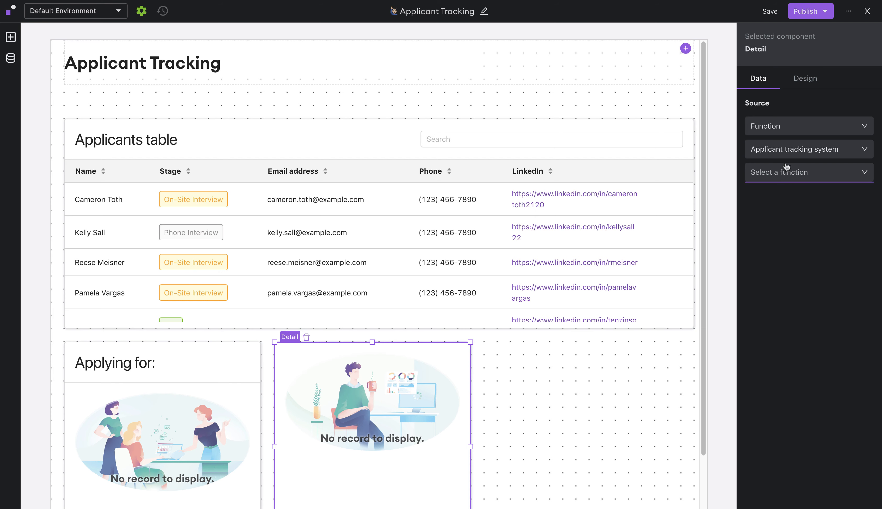
{"action": "left_click", "coordinate": [781, 174]}
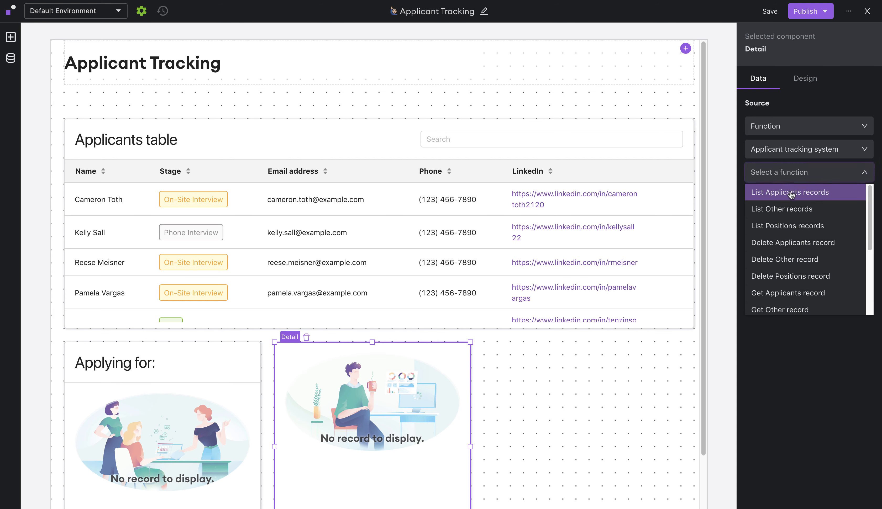
{"action": "scroll", "coordinate": [784, 231], "scroll_direction": "down", "scroll_amount": 2}
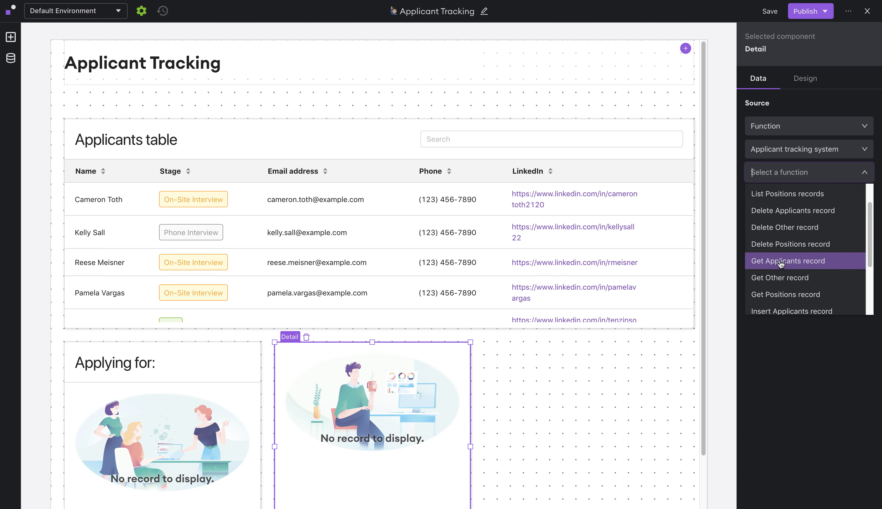
{"action": "left_click", "coordinate": [781, 265]}
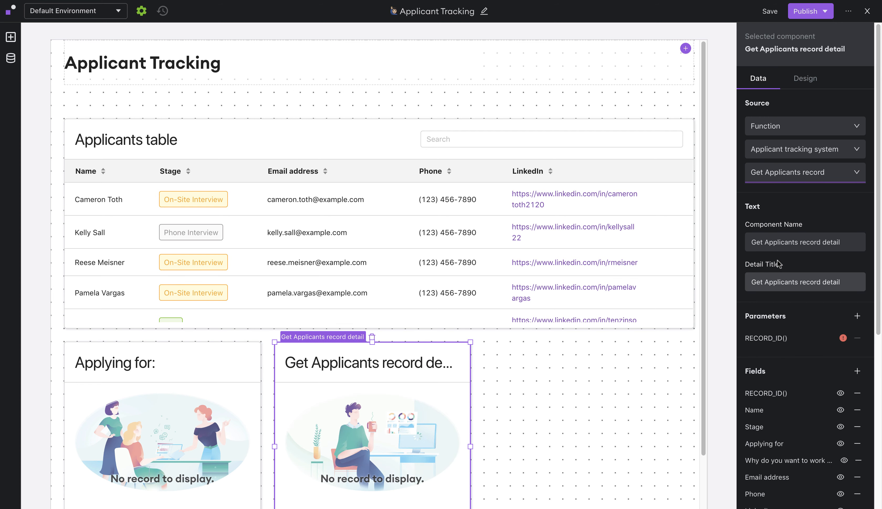
- Bind its RECORD_ID() to Applicants table > Selected Row > data > RECORD_ID()
{"action": "left_click", "coordinate": [783, 339]}
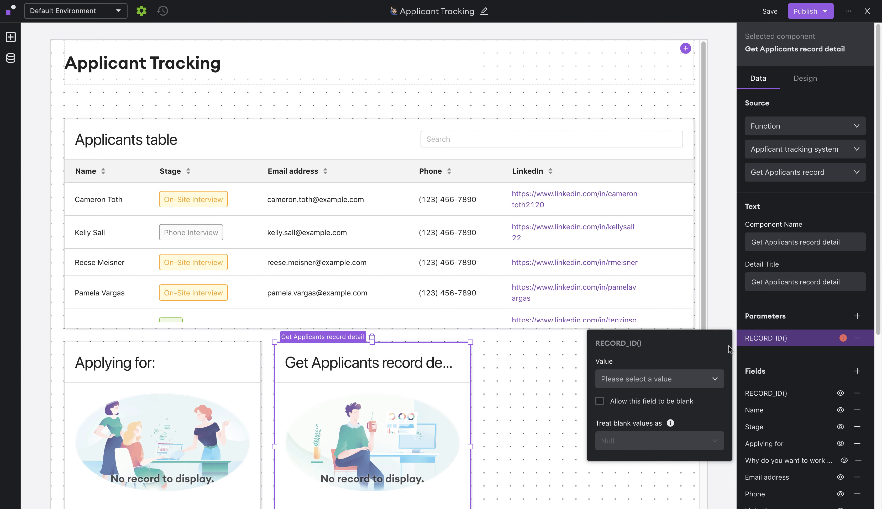
{"action": "left_click", "coordinate": [641, 389]}
{"action": "left_click", "coordinate": [644, 398]}
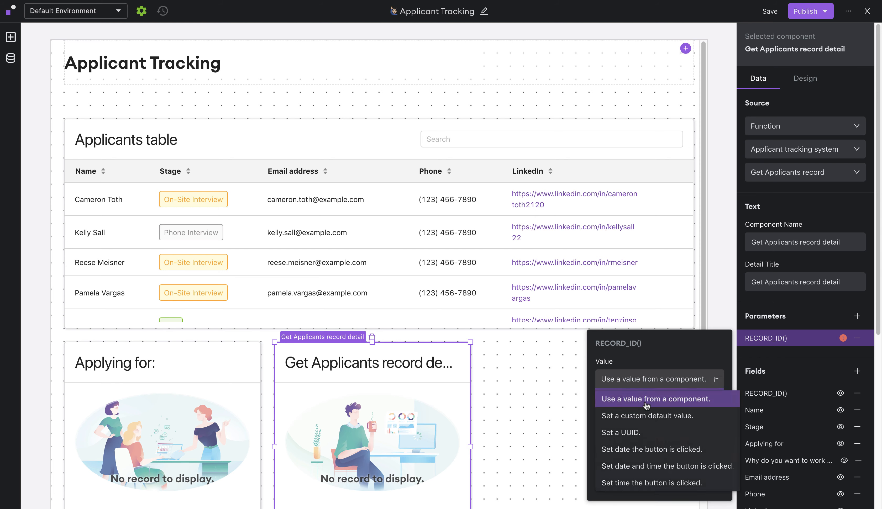
{"action": "left_click", "coordinate": [664, 422]}
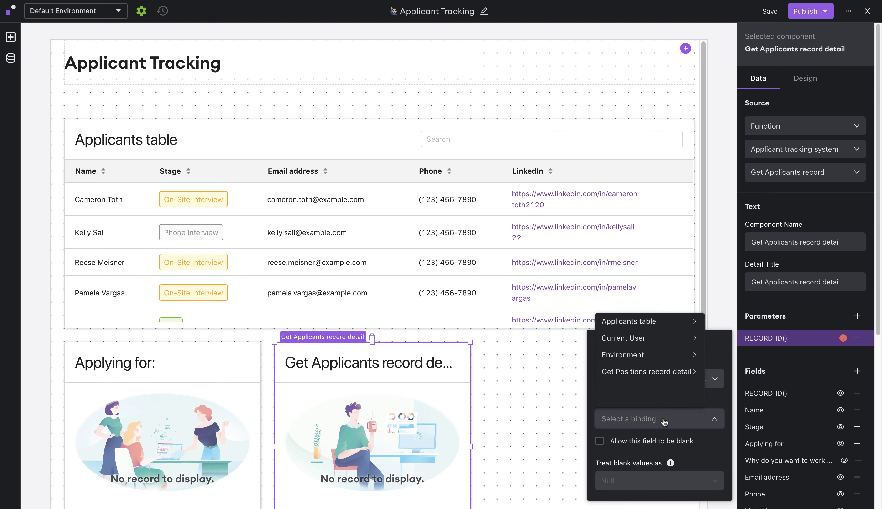
{"action": "mouse_move", "coordinate": [651, 321]}
{"action": "left_click", "coordinate": [730, 326]}
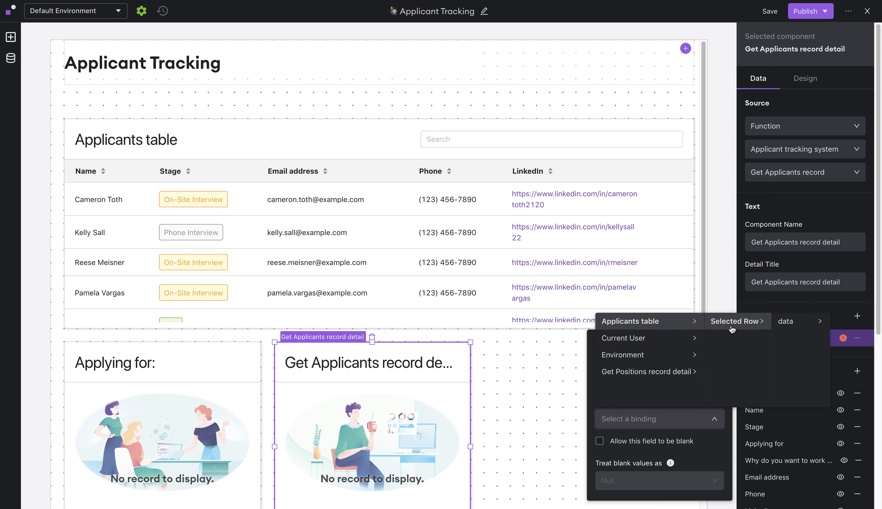
{"action": "left_click", "coordinate": [777, 326]}
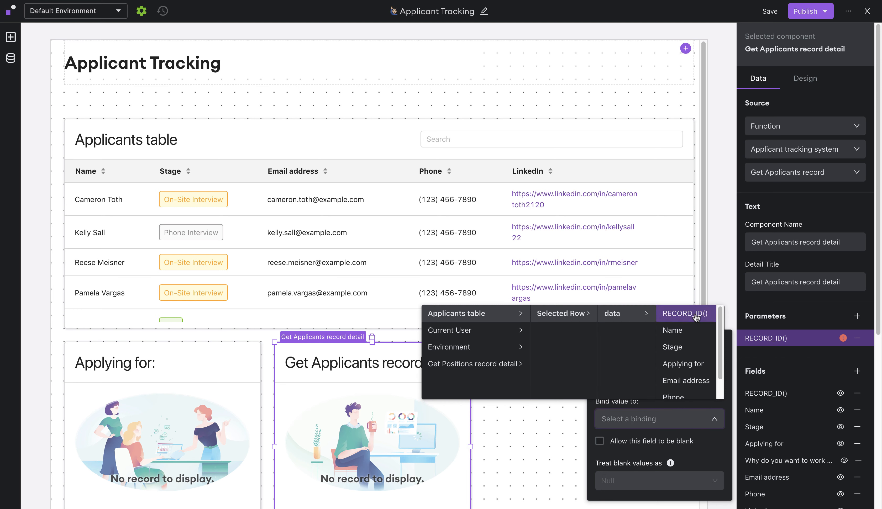
{"action": "left_click", "coordinate": [696, 316]}
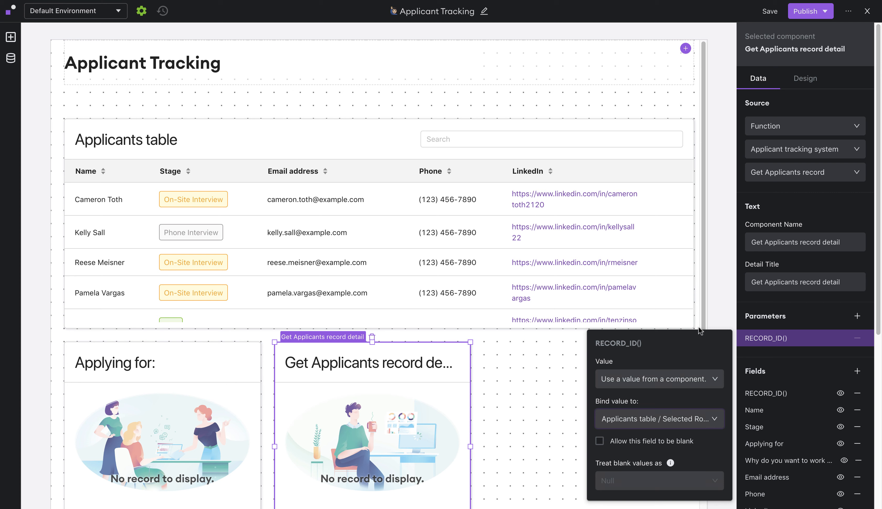
{"action": "left_click", "coordinate": [790, 363]}
- Retitle the second detail 'Applicant Notes'
{"action": "triple_click", "coordinate": [793, 286]}
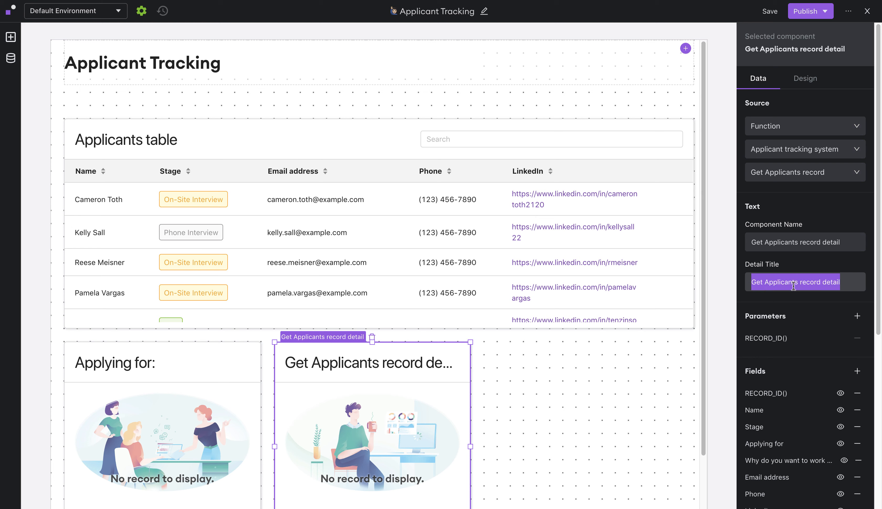
{"action": "type", "text": "Applic"}
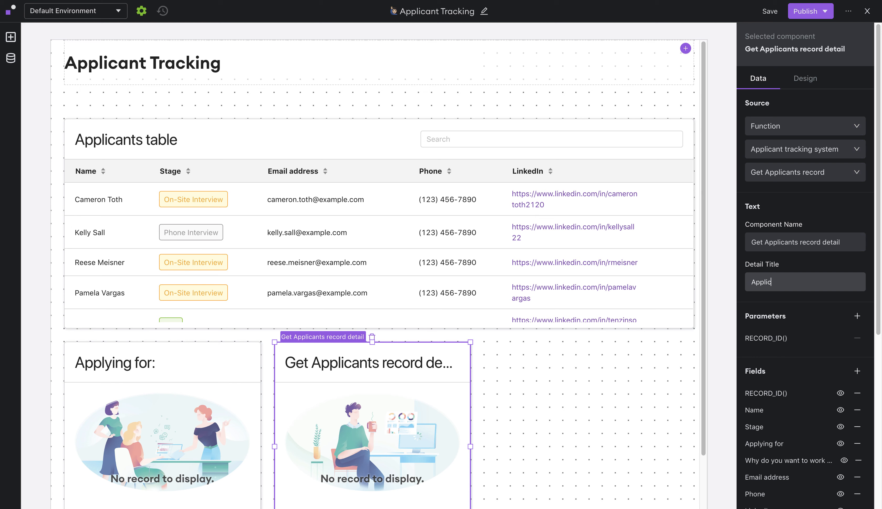
{"action": "type", "text": "ant Notes"}
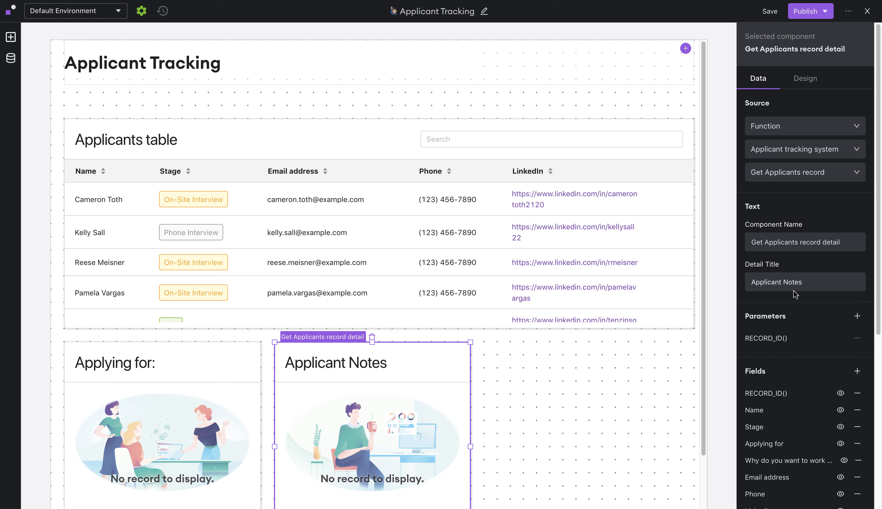
{"action": "scroll", "coordinate": [791, 331], "scroll_direction": "down", "scroll_amount": 5}
{"action": "scroll", "coordinate": [790, 330], "scroll_direction": "down", "scroll_amount": 2}
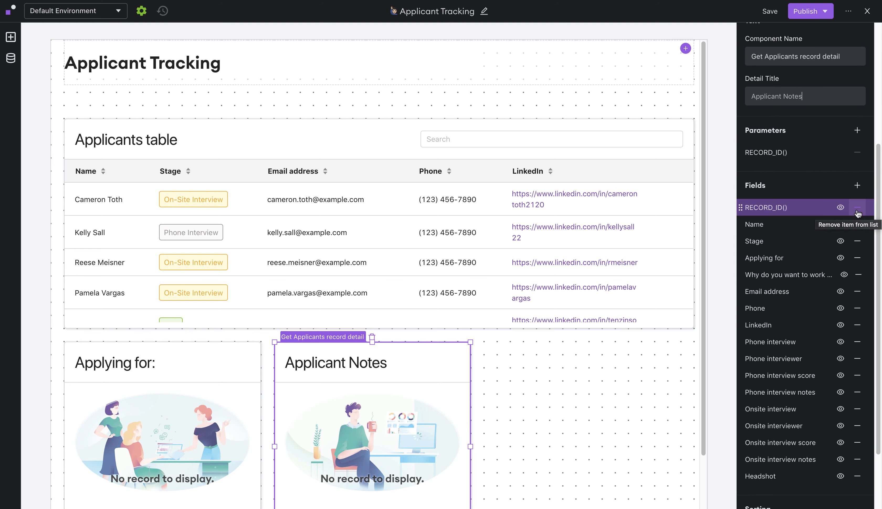
- Remove RECORD_ID(), Name, Stage, Applying for, Email address, Phone, LinkedIn fields and hide Headshot
{"action": "left_click", "coordinate": [857, 207]}
{"action": "left_click", "coordinate": [857, 208]}
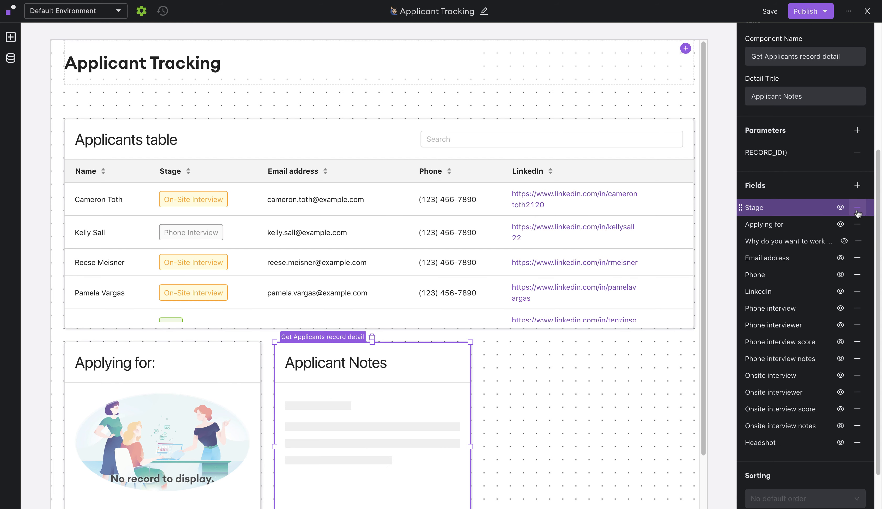
{"action": "left_click", "coordinate": [857, 209]}
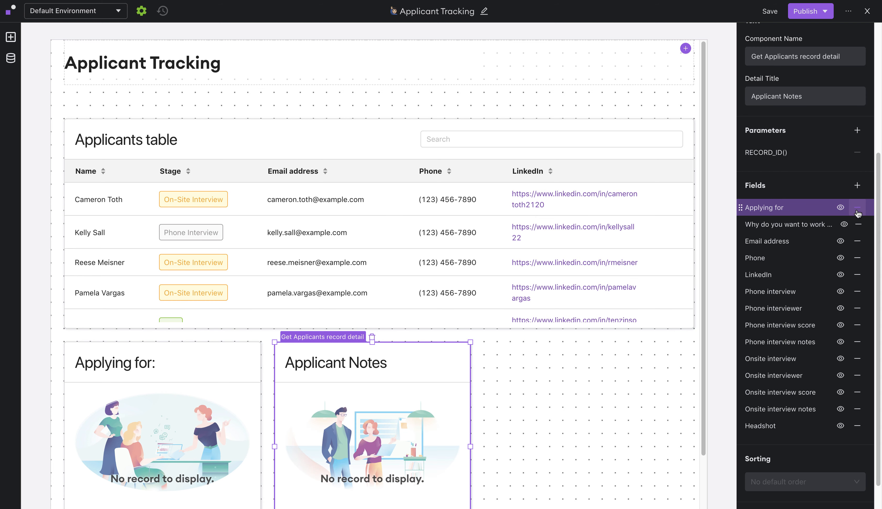
{"action": "left_click", "coordinate": [857, 210]}
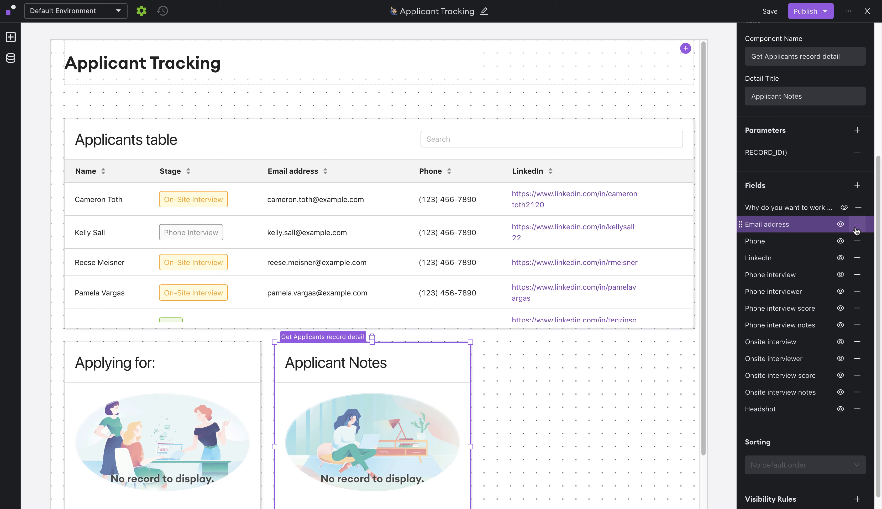
{"action": "left_click", "coordinate": [856, 229]}
{"action": "left_click", "coordinate": [856, 230]}
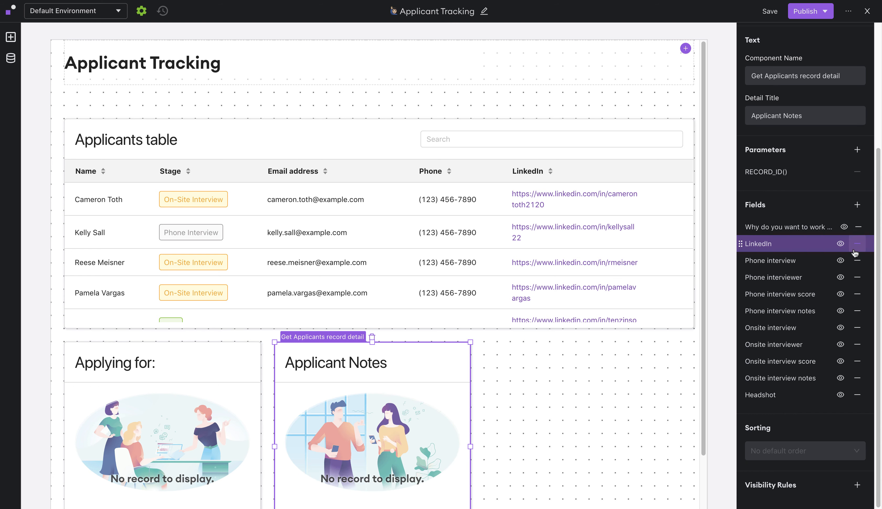
{"action": "left_click", "coordinate": [856, 245]}
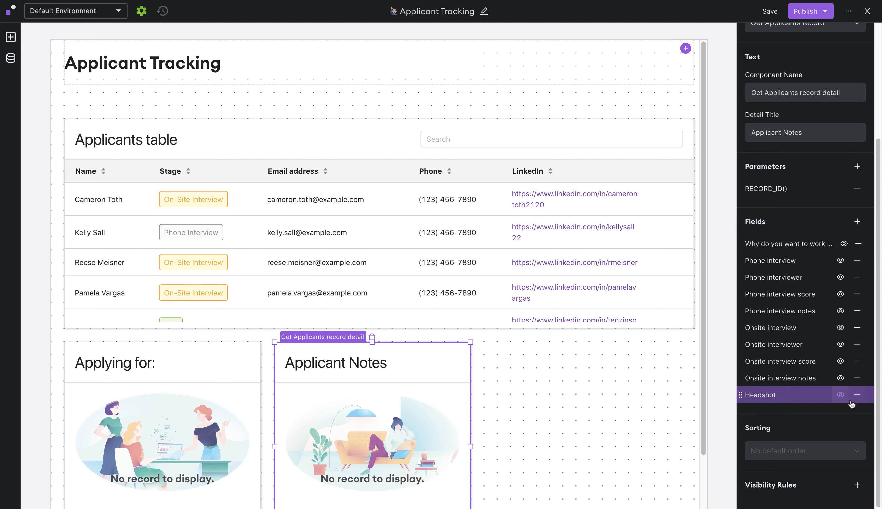
{"action": "left_click", "coordinate": [840, 396]}
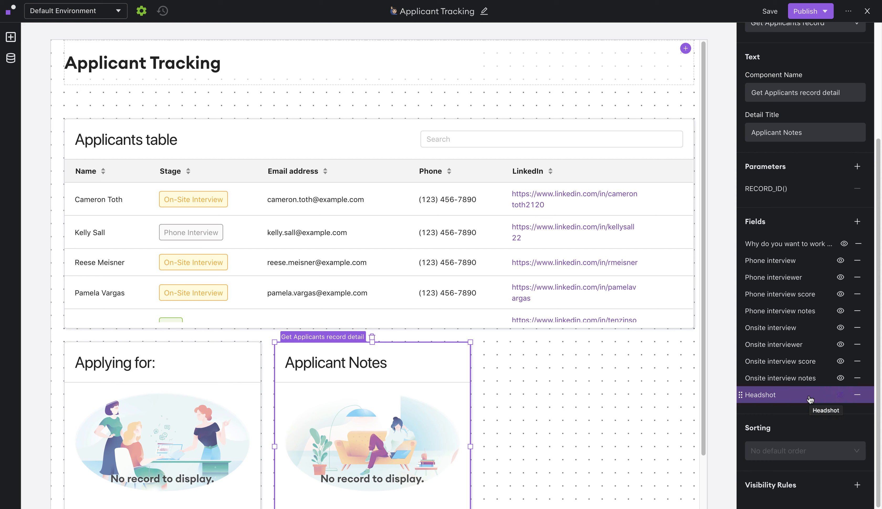
- Add an Image component to Applicant Notes with its URL bound to ${detail2.data.Headshot}
{"action": "left_click", "coordinate": [856, 223]}
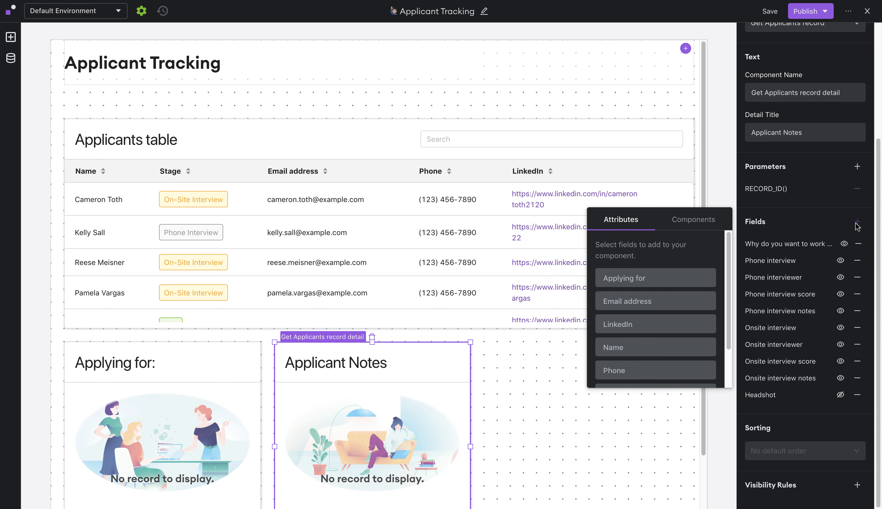
{"action": "left_click", "coordinate": [703, 225]}
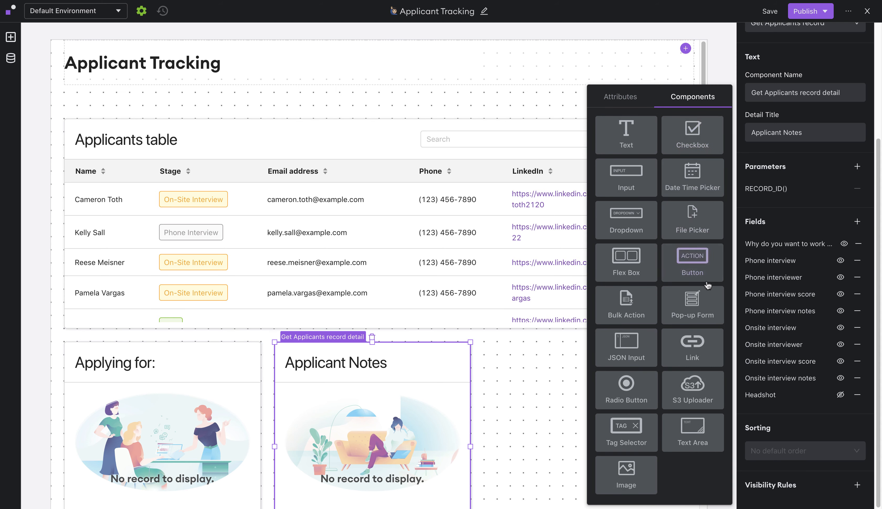
{"action": "left_click", "coordinate": [637, 481]}
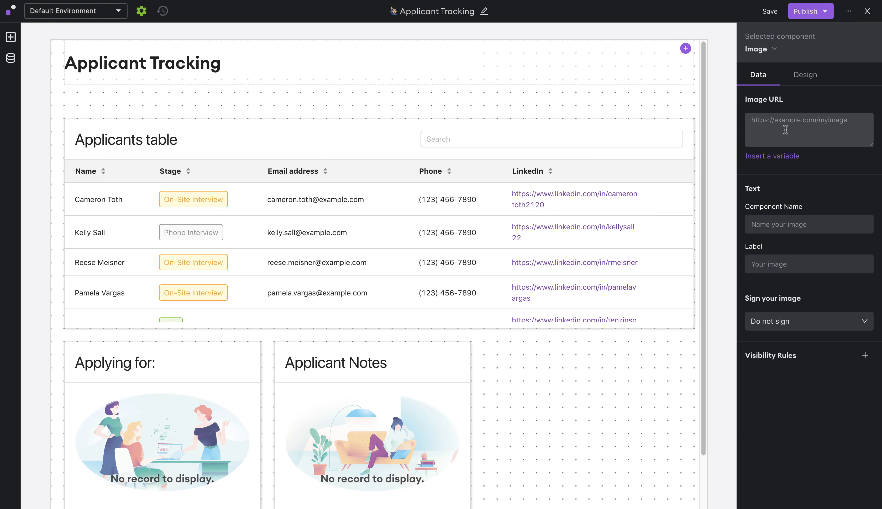
{"action": "left_click", "coordinate": [773, 157]}
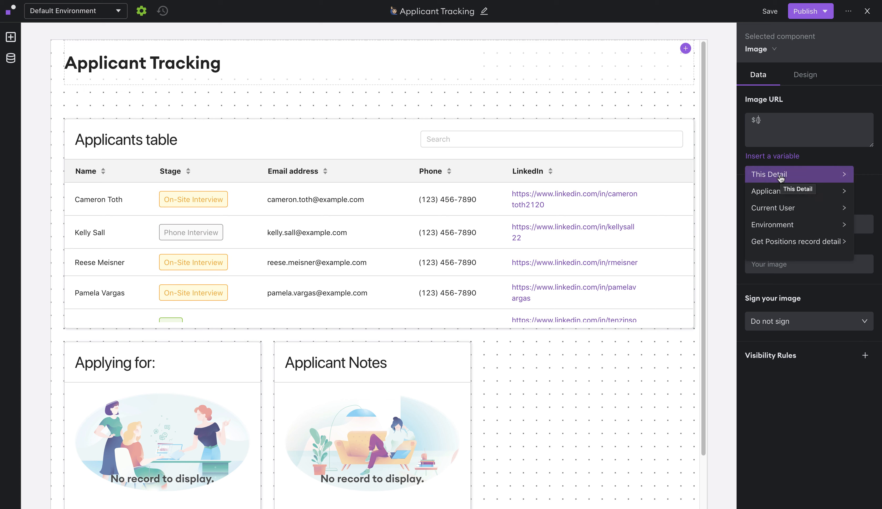
{"action": "left_click", "coordinate": [790, 180]}
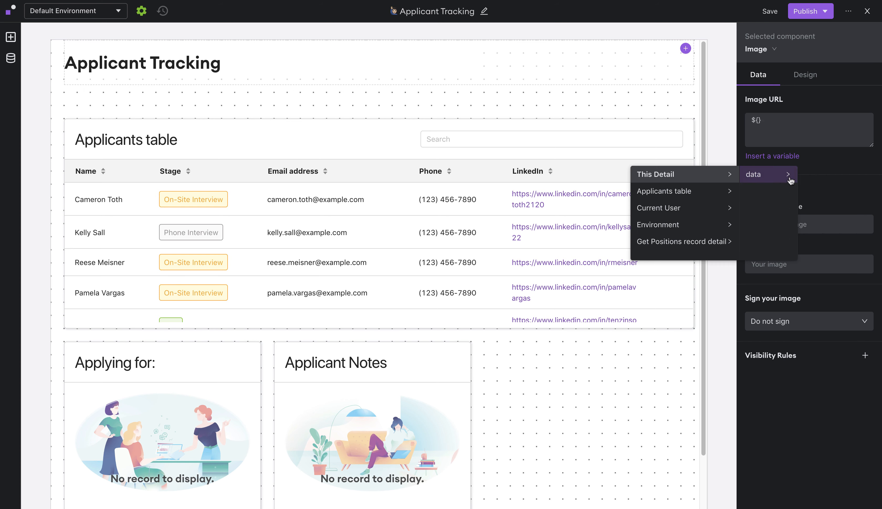
{"action": "left_click", "coordinate": [764, 180]}
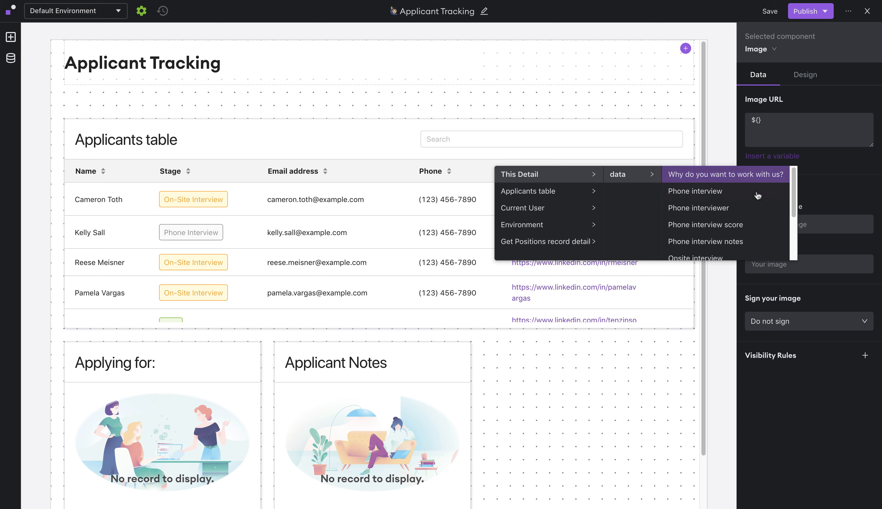
{"action": "scroll", "coordinate": [758, 196], "scroll_direction": "down", "scroll_amount": 3}
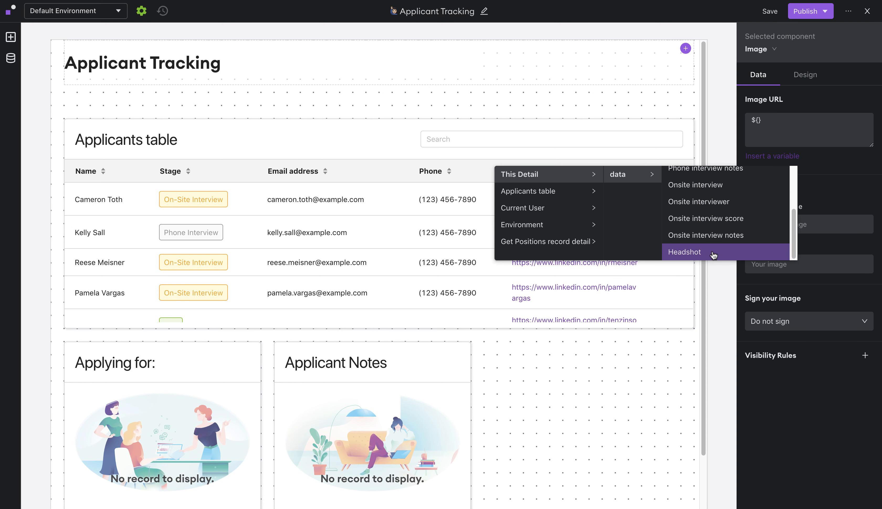
{"action": "left_click", "coordinate": [713, 255]}
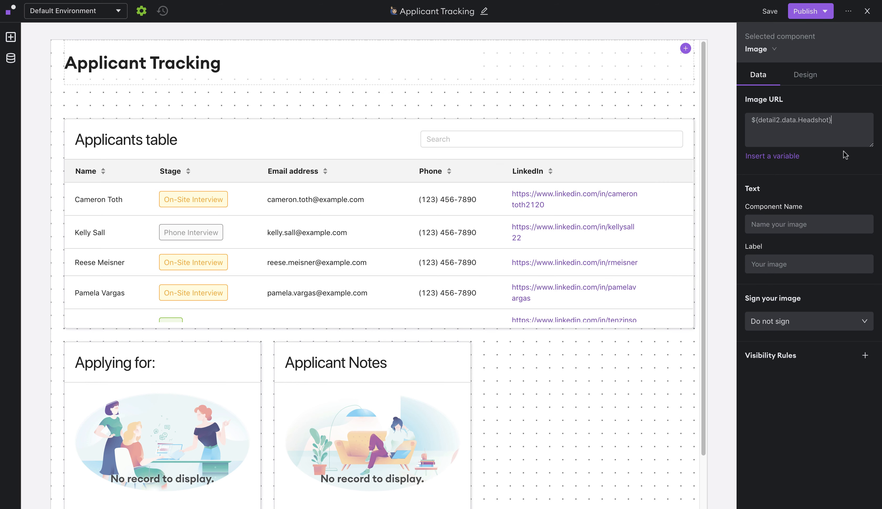
- Publish Applicant Tracking to Default and Staging, then leave the editor for the live page
{"action": "left_click", "coordinate": [824, 12]}
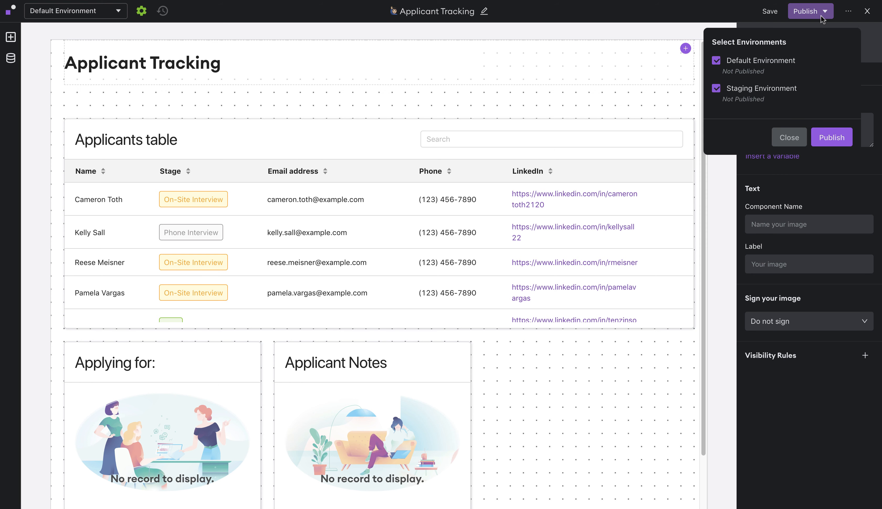
{"action": "left_click", "coordinate": [832, 138]}
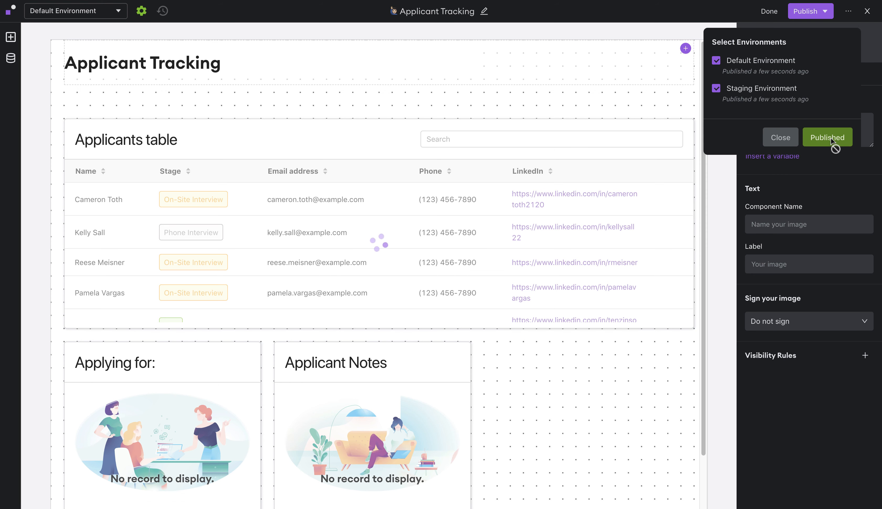
{"action": "left_click", "coordinate": [784, 141]}
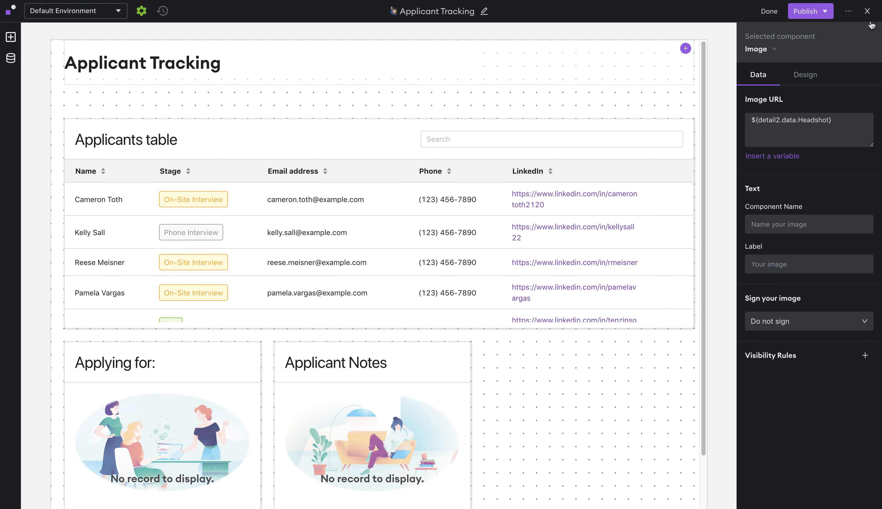
{"action": "left_click", "coordinate": [867, 12]}
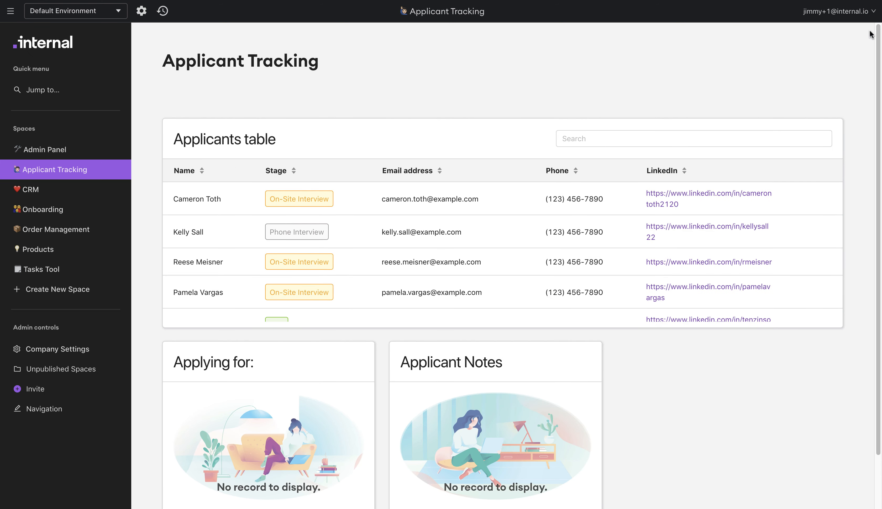
- Check three applicants' positions and notes on the live page, then return to the editor
{"action": "left_click", "coordinate": [449, 203]}
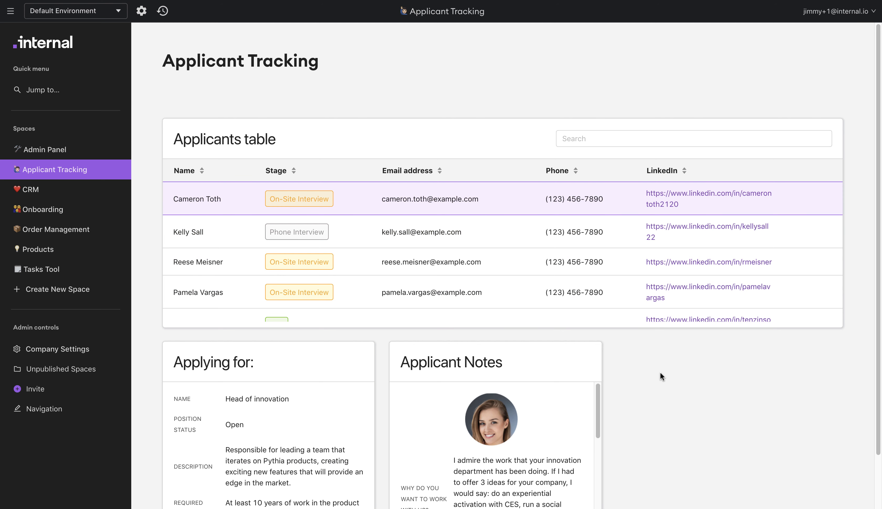
{"action": "scroll", "coordinate": [659, 369], "scroll_direction": "down", "scroll_amount": 2}
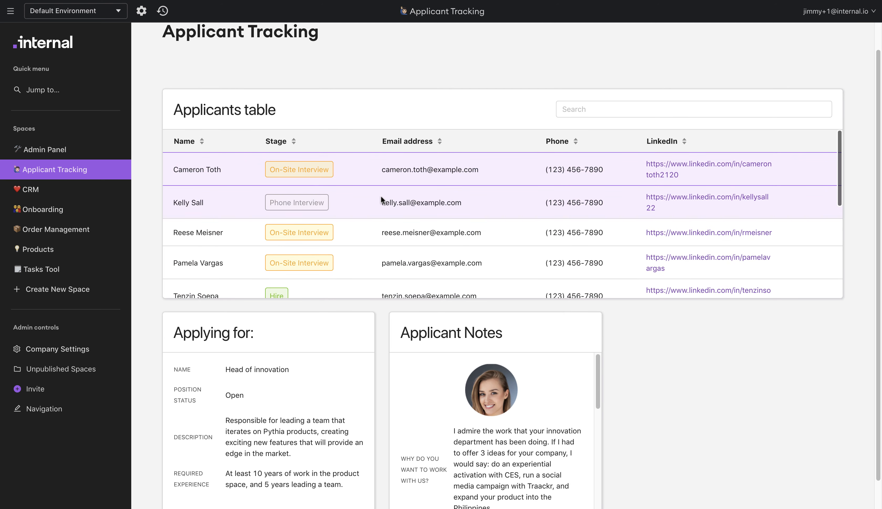
{"action": "scroll", "coordinate": [738, 407], "scroll_direction": "down", "scroll_amount": 2}
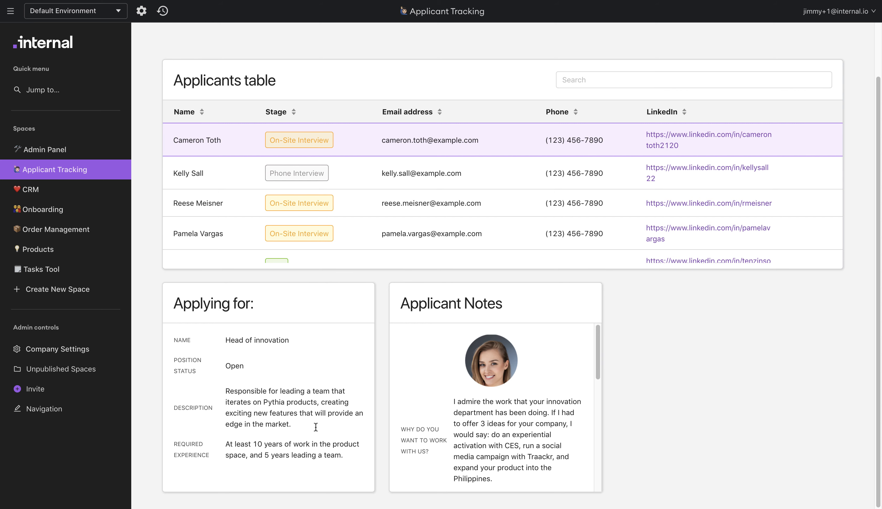
{"action": "left_click", "coordinate": [419, 173]}
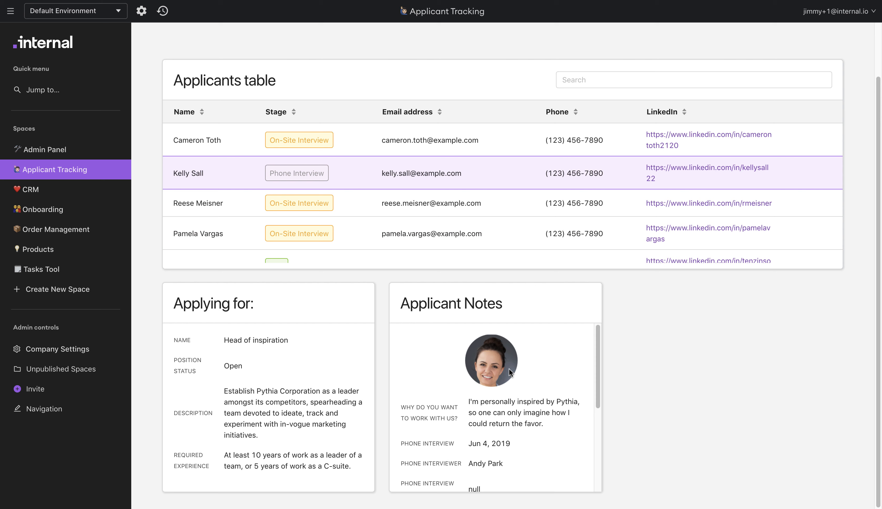
{"action": "scroll", "coordinate": [515, 367], "scroll_direction": "down", "scroll_amount": 2}
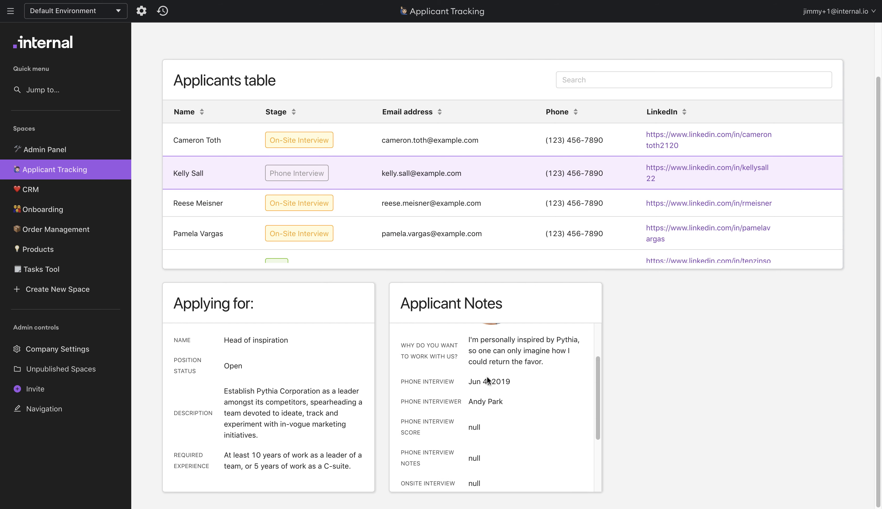
{"action": "scroll", "coordinate": [486, 376], "scroll_direction": "up", "scroll_amount": 1}
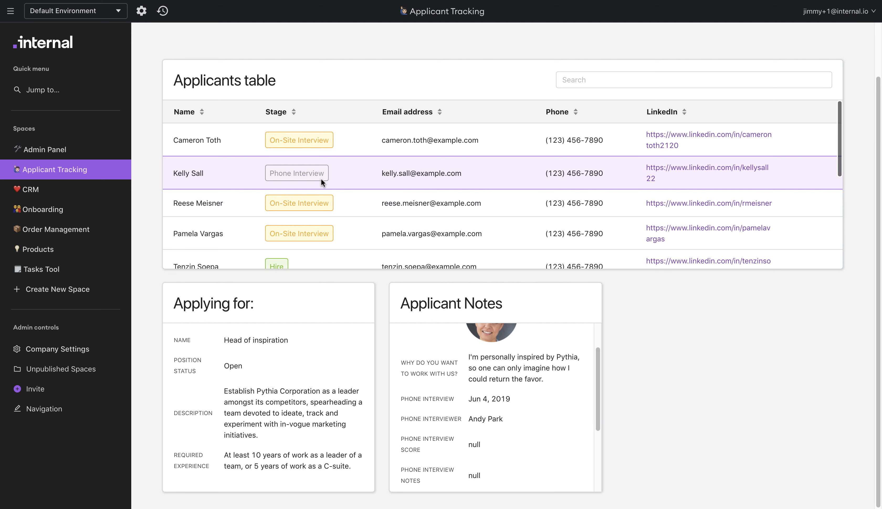
{"action": "left_click", "coordinate": [337, 204]}
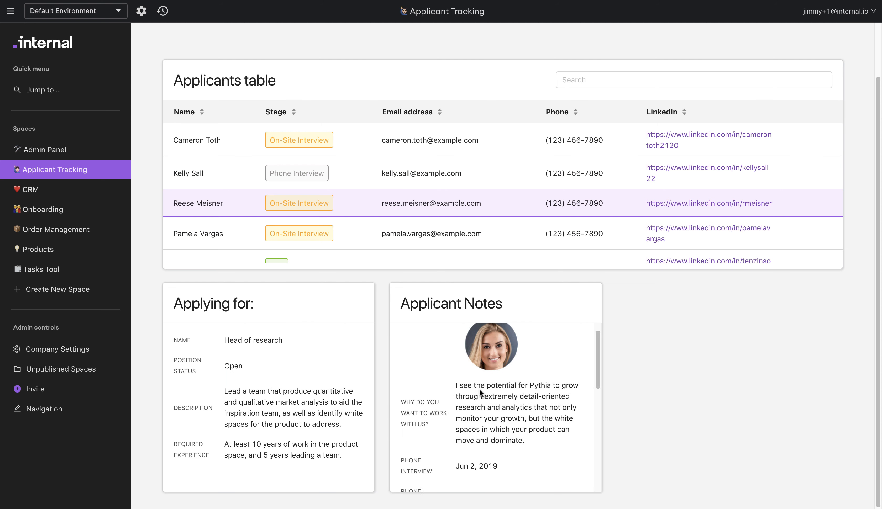
{"action": "scroll", "coordinate": [479, 389], "scroll_direction": "down", "scroll_amount": 3}
{"action": "scroll", "coordinate": [518, 373], "scroll_direction": "down", "scroll_amount": 2}
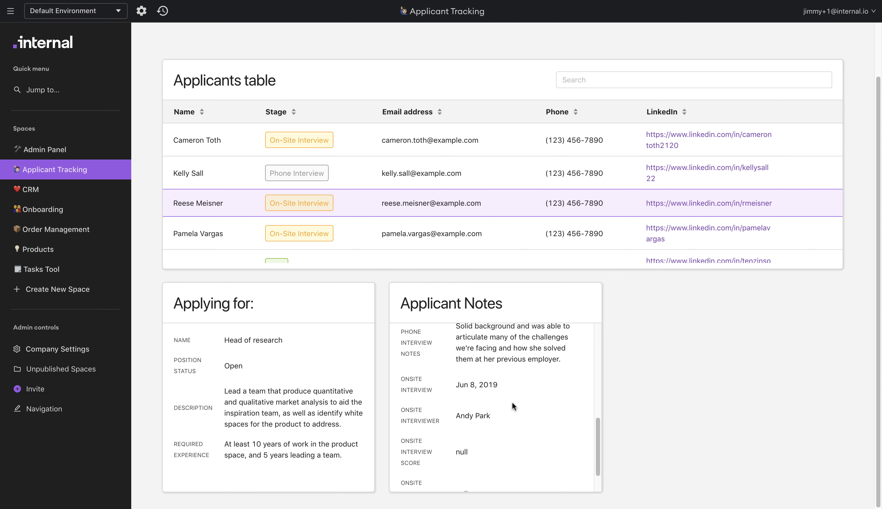
{"action": "scroll", "coordinate": [511, 407], "scroll_direction": "up", "scroll_amount": 5}
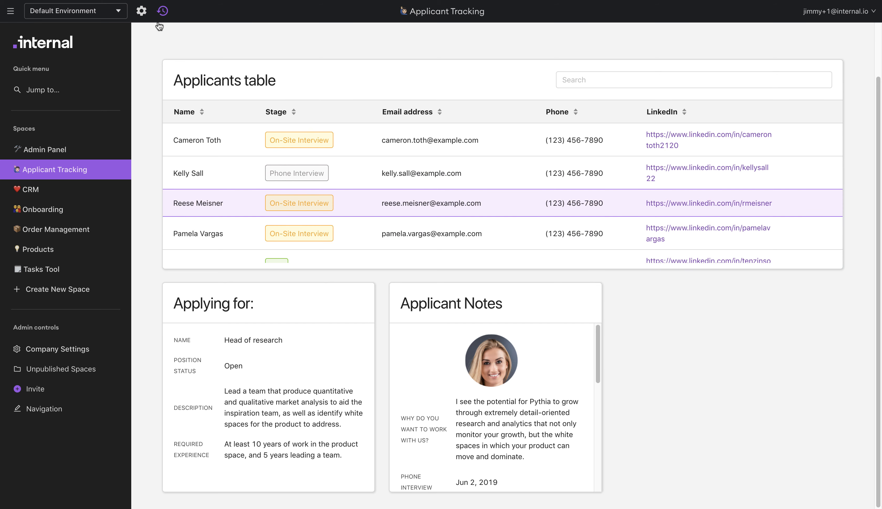
{"action": "left_click", "coordinate": [143, 14]}
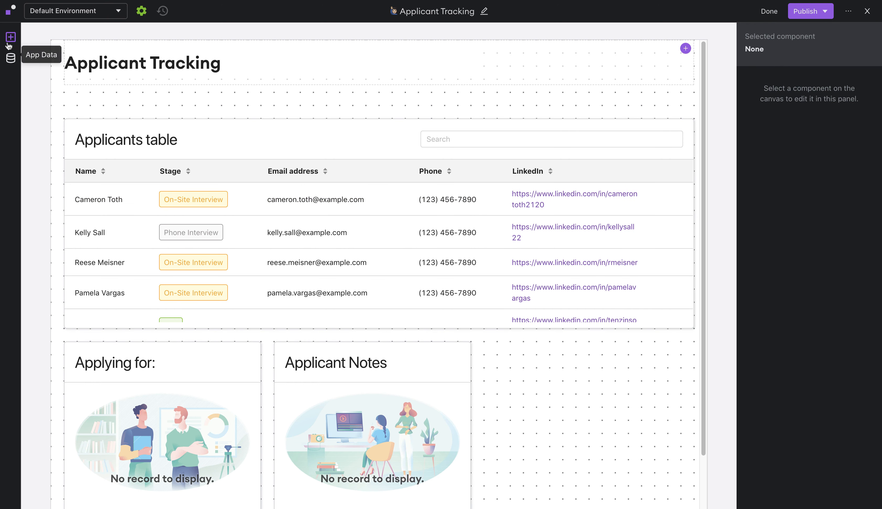
- Add a flex box right of Applicant Notes, stretched to the panels' height and page edge
{"action": "left_click", "coordinate": [9, 39]}
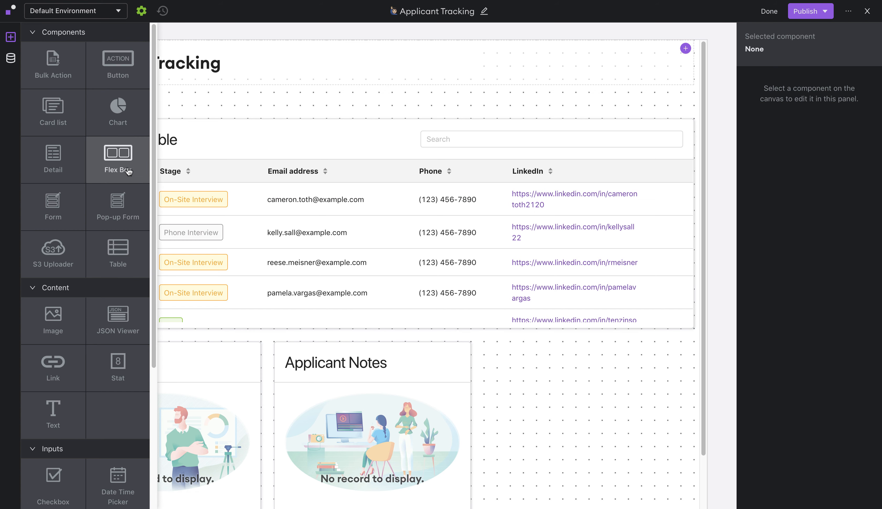
{"action": "left_click", "coordinate": [127, 171]}
{"action": "left_click_drag", "start_coordinate": [395, 265], "coordinate": [598, 386]}
{"action": "scroll", "coordinate": [596, 435], "scroll_direction": "down", "scroll_amount": 2}
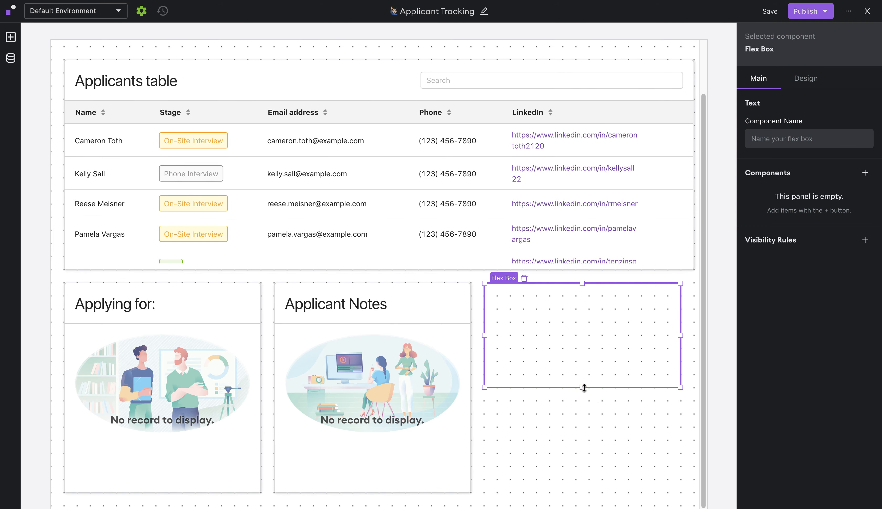
{"action": "left_click_drag", "start_coordinate": [582, 387], "coordinate": [565, 496]}
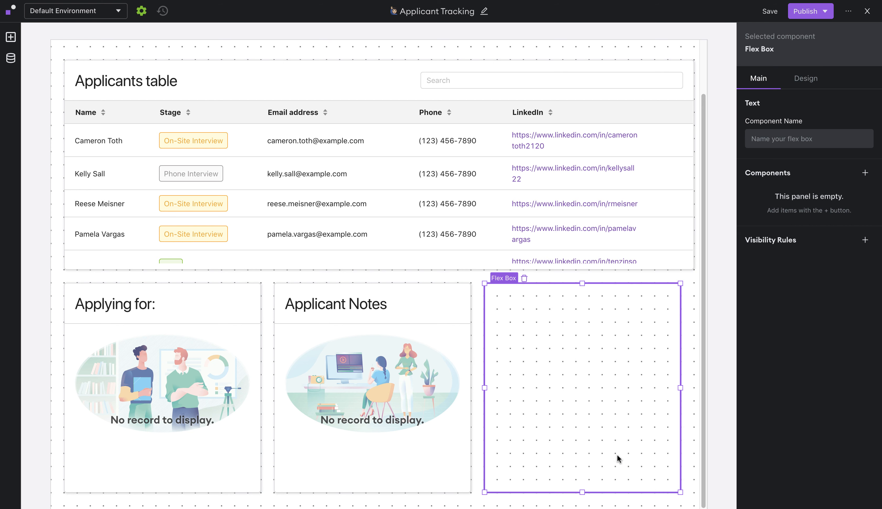
{"action": "left_click_drag", "start_coordinate": [680, 387], "coordinate": [693, 389]}
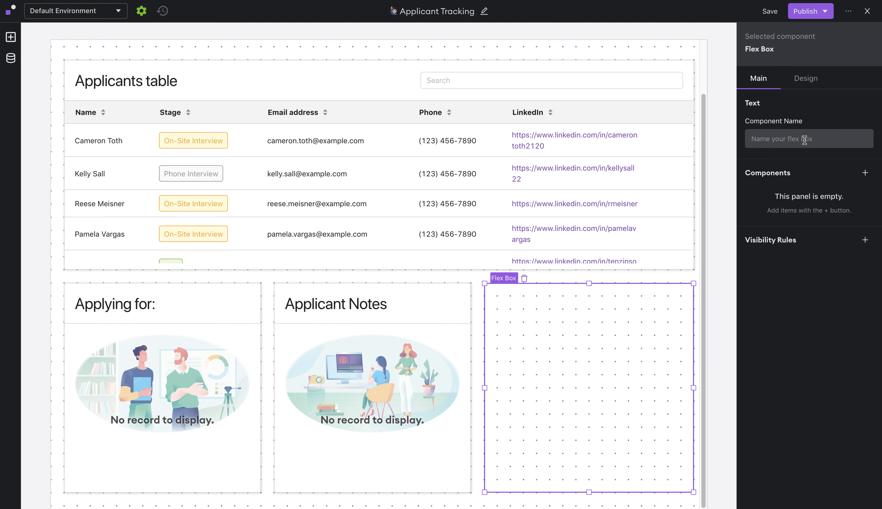
- Name the flex box Flex1
{"action": "left_click", "coordinate": [804, 140]}
{"action": "type", "text": "Flex1"}
{"action": "key", "text": "Return"}
{"action": "left_click", "coordinate": [865, 173]}
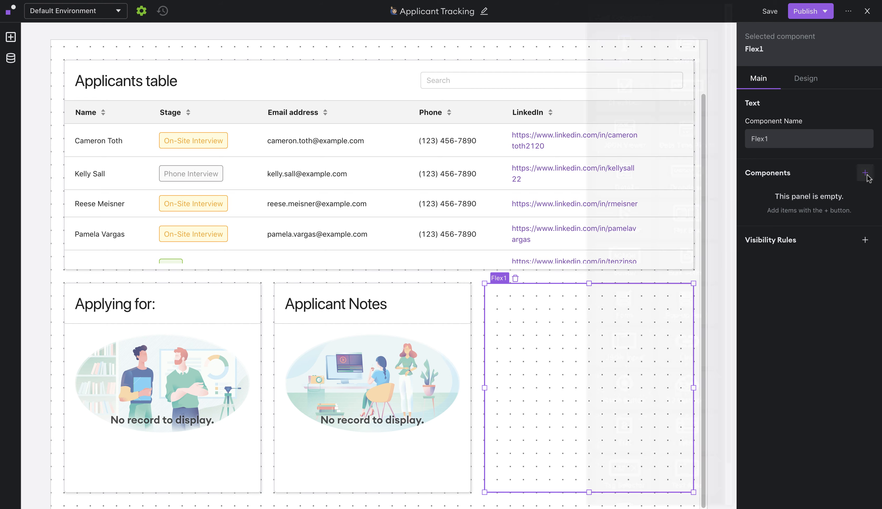
- Place a form in Flex1 using Applicant tracking system's Update Applicants record function
{"action": "left_click", "coordinate": [636, 290]}
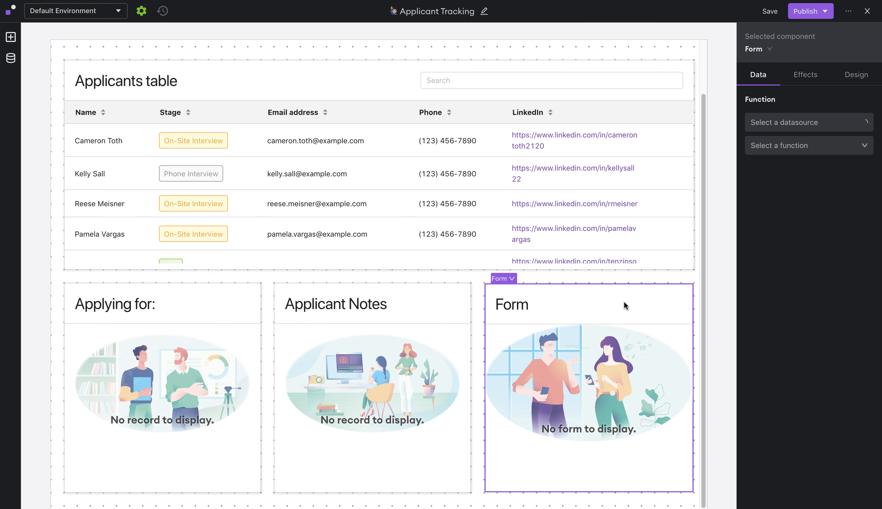
{"action": "left_click", "coordinate": [803, 131]}
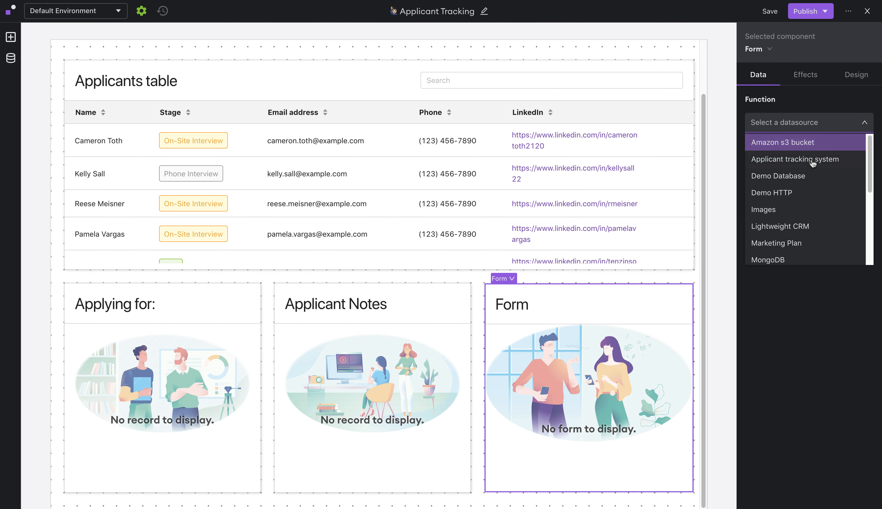
{"action": "left_click", "coordinate": [805, 164]}
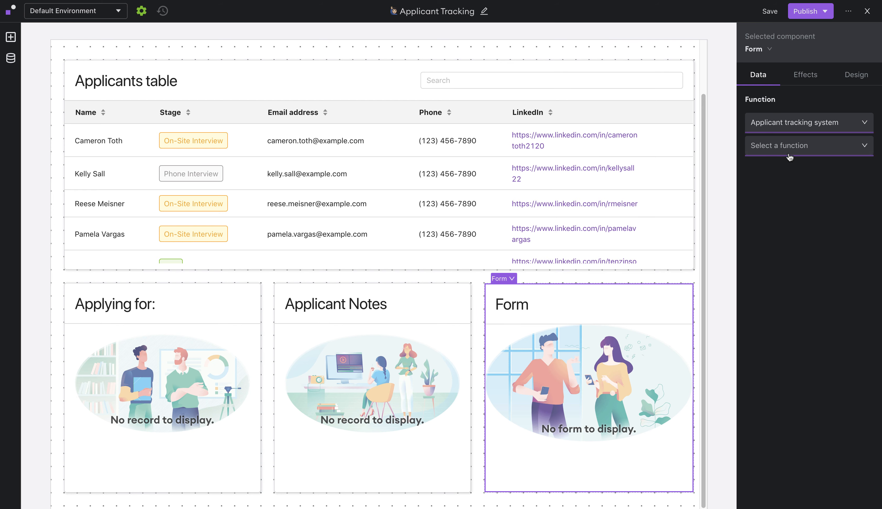
{"action": "left_click", "coordinate": [793, 146]}
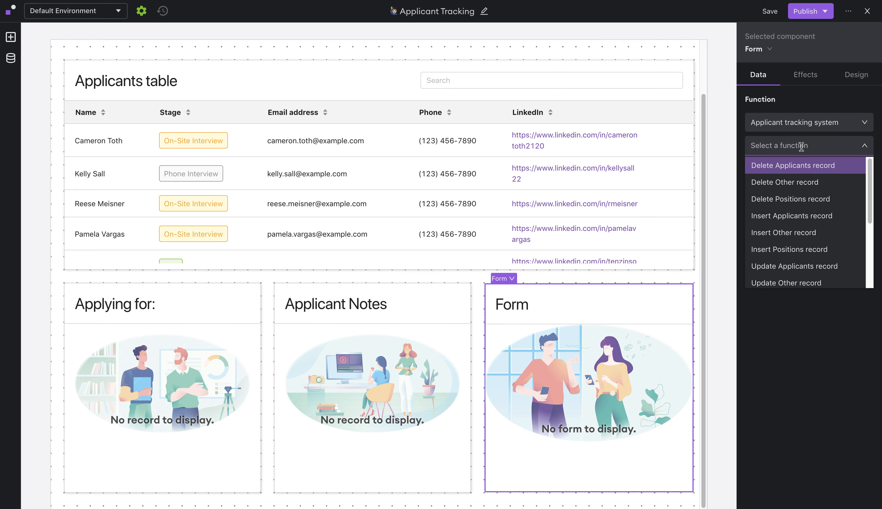
{"action": "scroll", "coordinate": [802, 235], "scroll_direction": "down", "scroll_amount": 1}
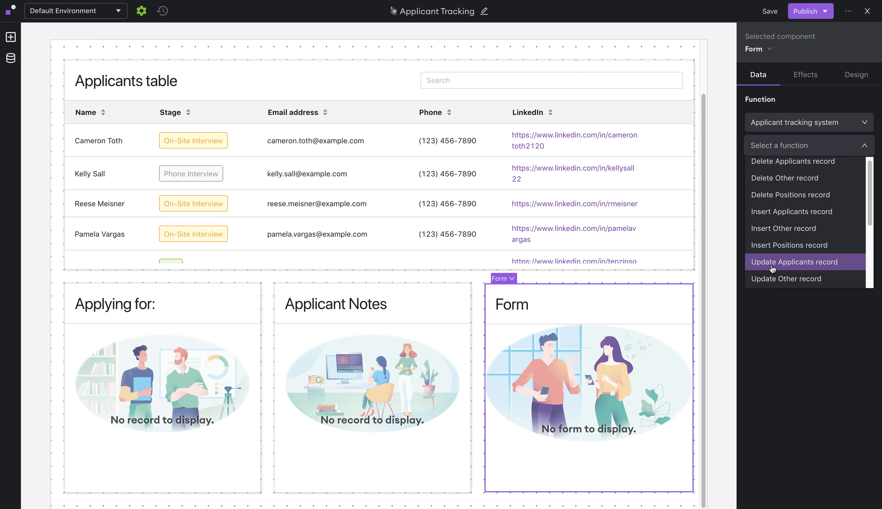
{"action": "left_click", "coordinate": [772, 266]}
- Title the form 'Phone Interview' and name the component 'Phone form'
{"action": "left_click", "coordinate": [773, 260]}
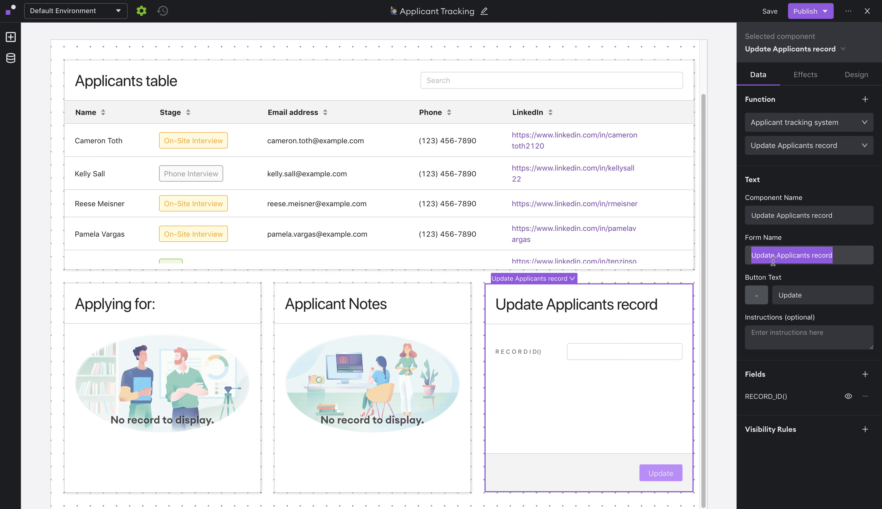
{"action": "type", "text": "Pho"}
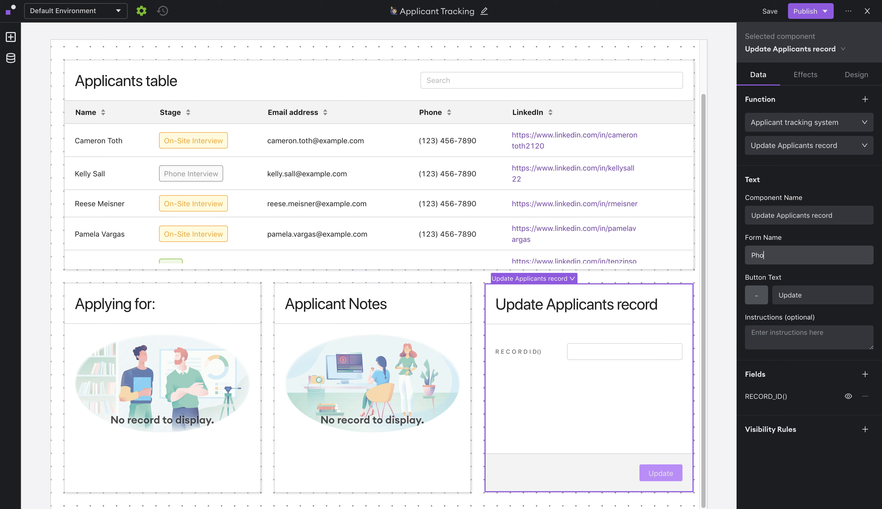
{"action": "type", "text": "ne Interview"}
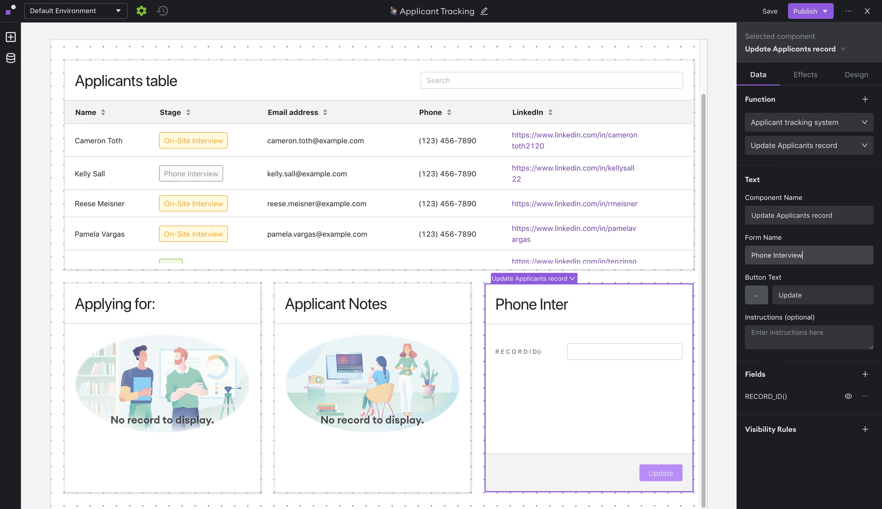
{"action": "left_click", "coordinate": [784, 215]}
{"action": "triple_click", "coordinate": [784, 214]}
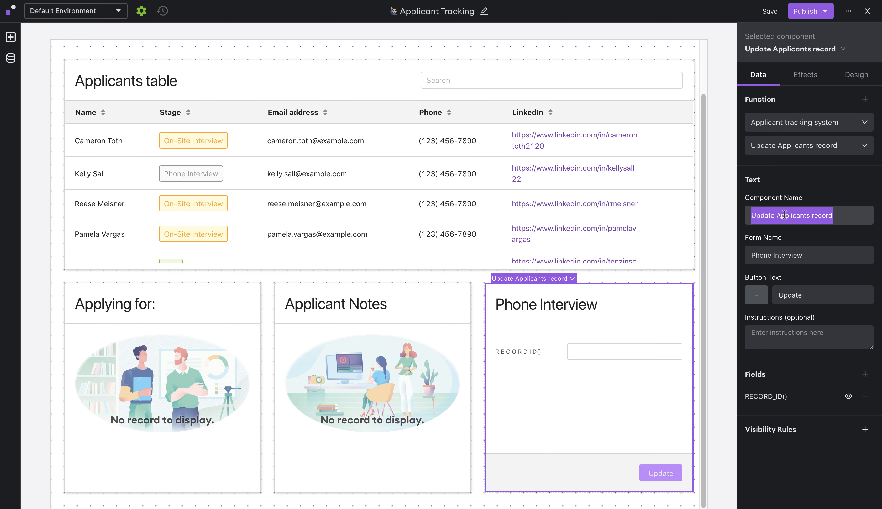
{"action": "type", "text": "Phone form"}
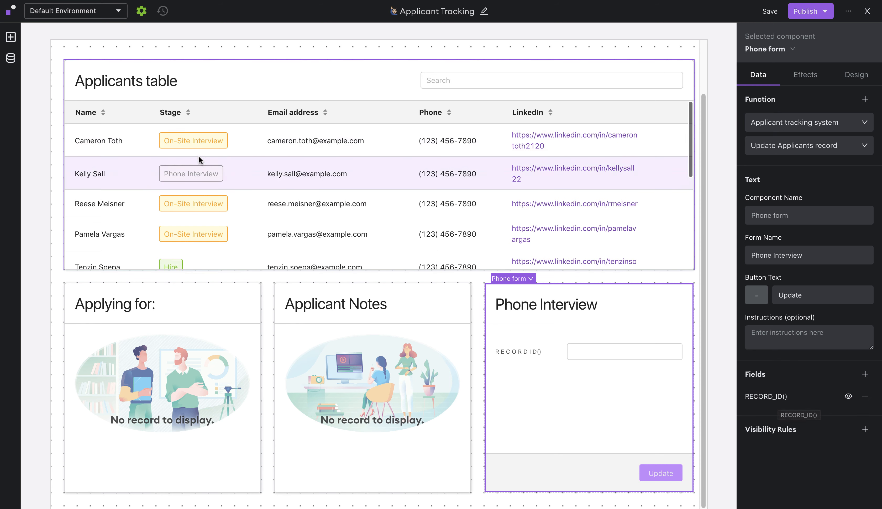
- Pre-fill RECORD_ID() from the Applicants table's selected row RECORD_ID() and hide the field
{"action": "left_click", "coordinate": [756, 397]}
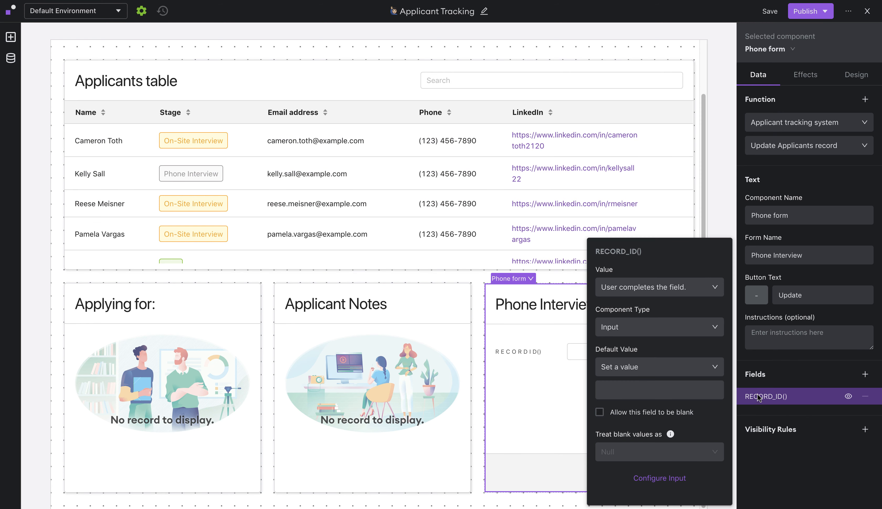
{"action": "left_click", "coordinate": [654, 375]}
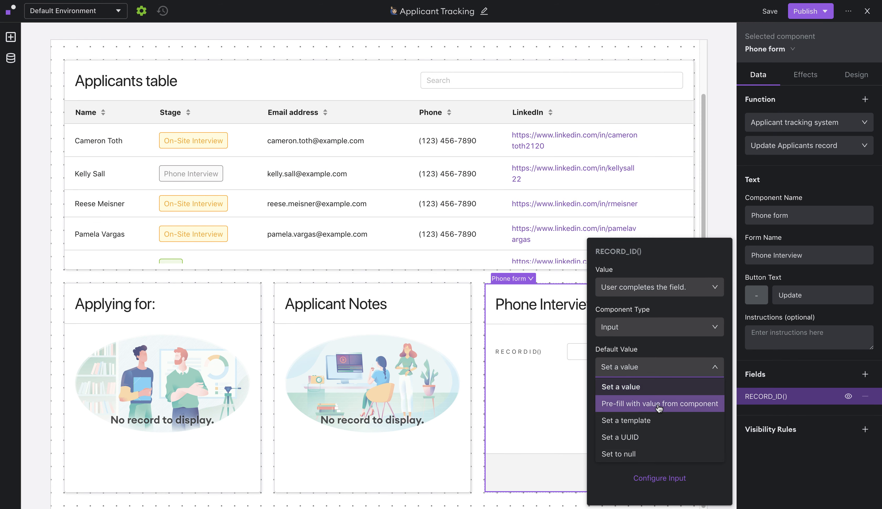
{"action": "left_click", "coordinate": [657, 405]}
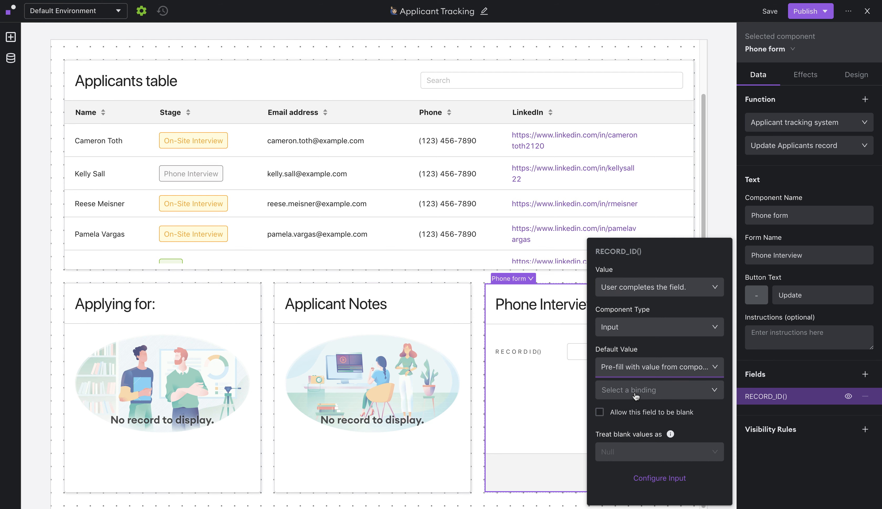
{"action": "left_click", "coordinate": [636, 395]}
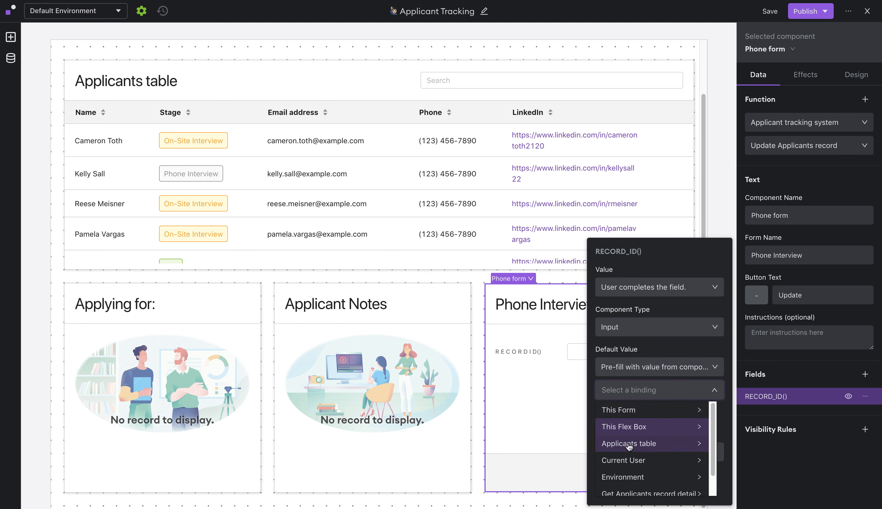
{"action": "mouse_move", "coordinate": [628, 448]}
{"action": "mouse_move", "coordinate": [745, 412]}
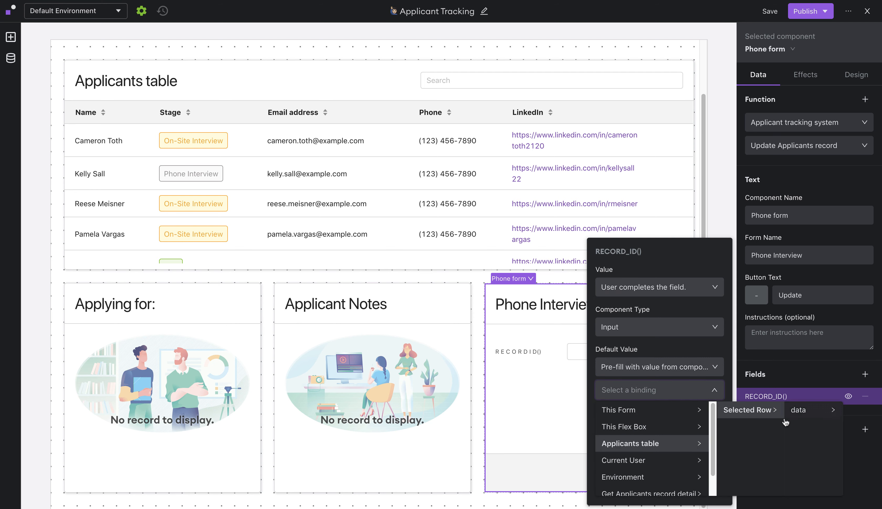
{"action": "mouse_move", "coordinate": [795, 414]}
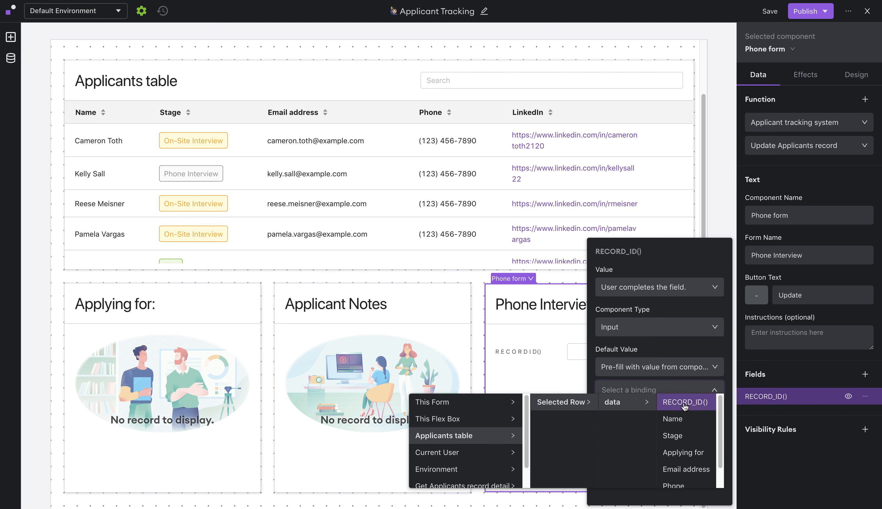
{"action": "left_click", "coordinate": [685, 407]}
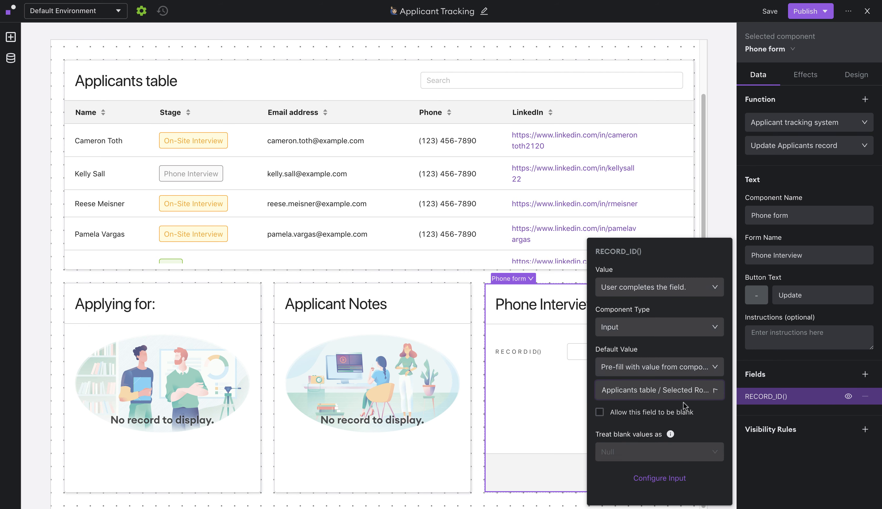
{"action": "left_click", "coordinate": [796, 379]}
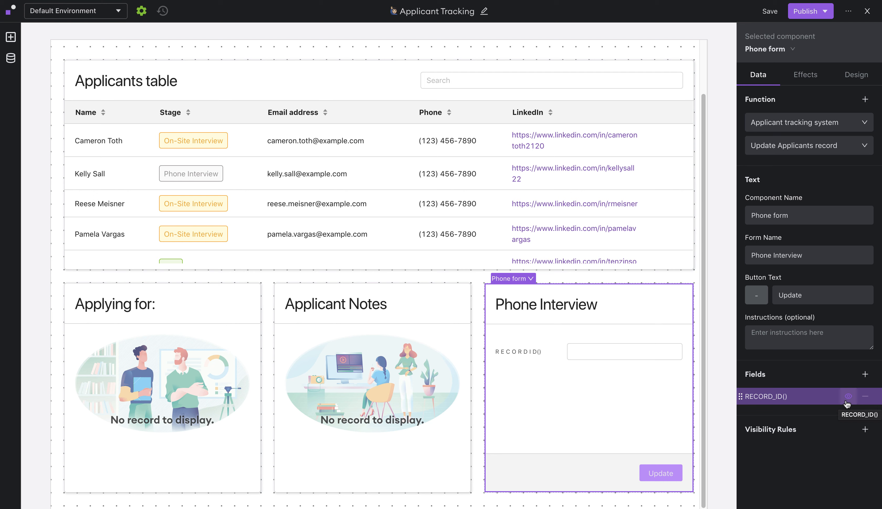
{"action": "left_click", "coordinate": [848, 397]}
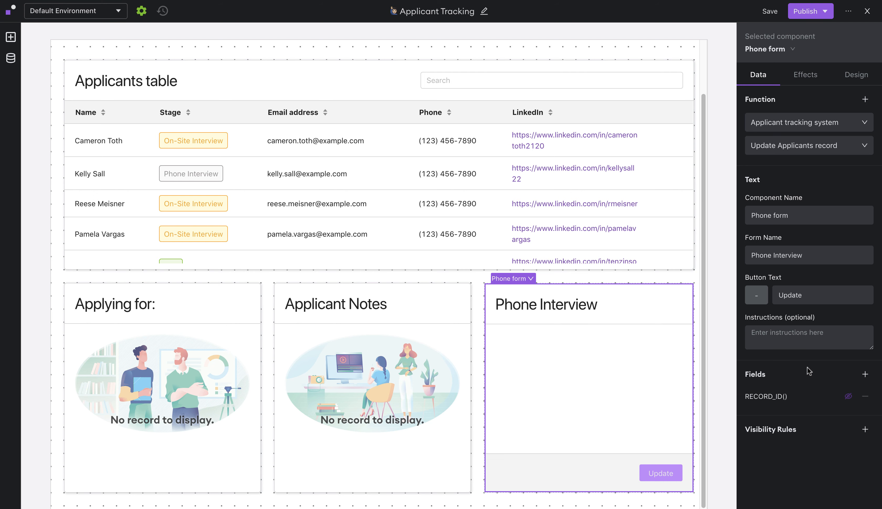
- Add Phone interview score as a dropdown with five options, 0 – No hire to 4 – Please hire this person
{"action": "left_click", "coordinate": [864, 375]}
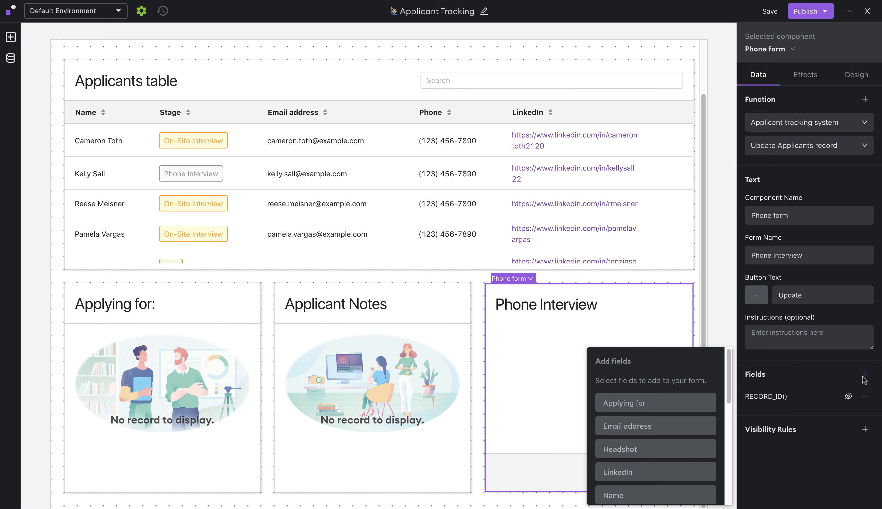
{"action": "scroll", "coordinate": [677, 389], "scroll_direction": "down", "scroll_amount": 5}
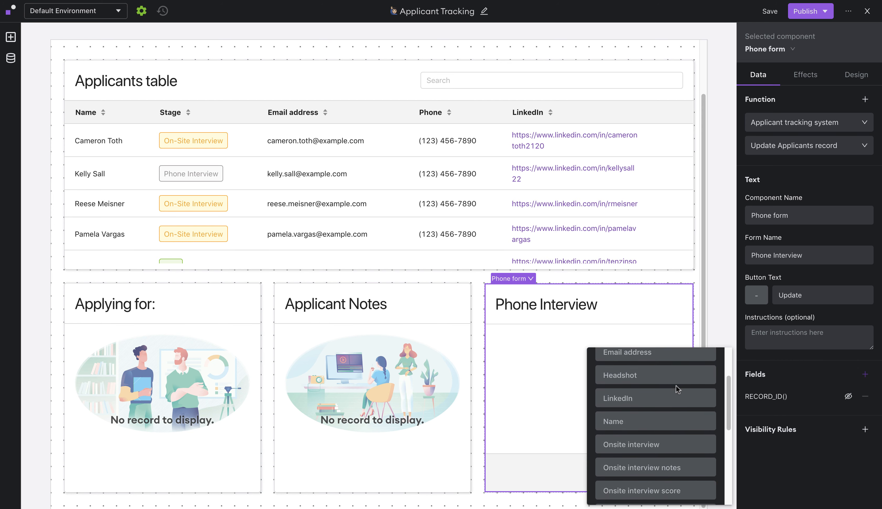
{"action": "scroll", "coordinate": [677, 389], "scroll_direction": "down", "scroll_amount": 3}
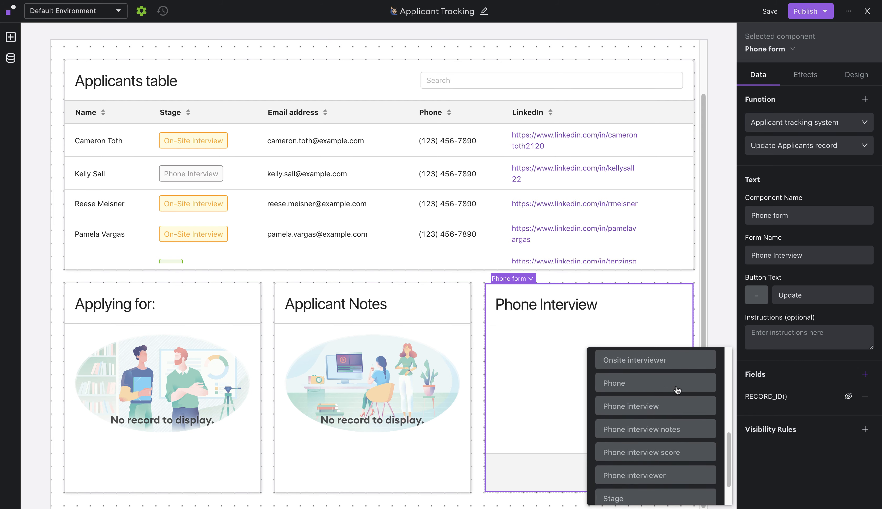
{"action": "left_click", "coordinate": [684, 461]}
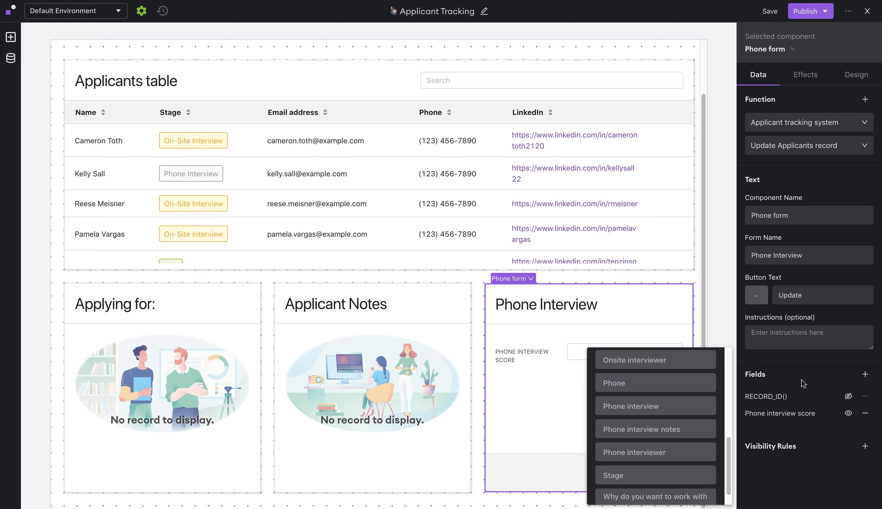
{"action": "left_click", "coordinate": [804, 418]}
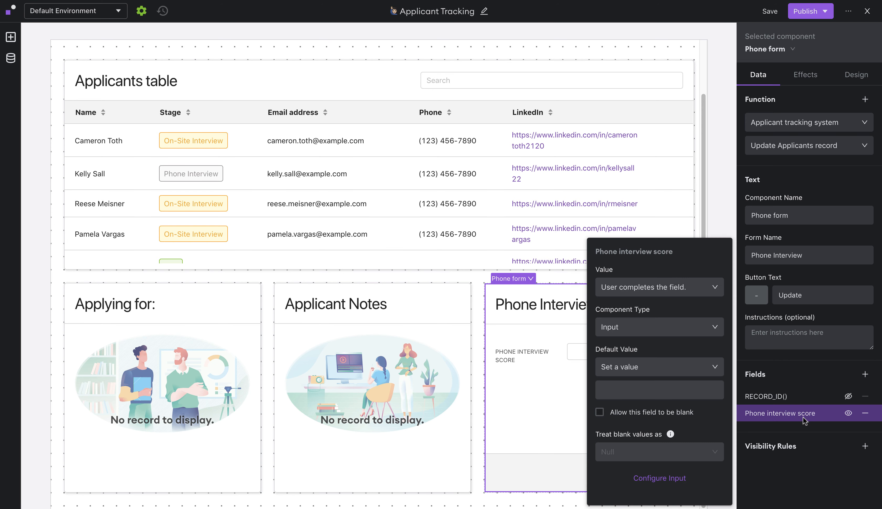
{"action": "left_click", "coordinate": [675, 334]}
{"action": "left_click", "coordinate": [651, 384]}
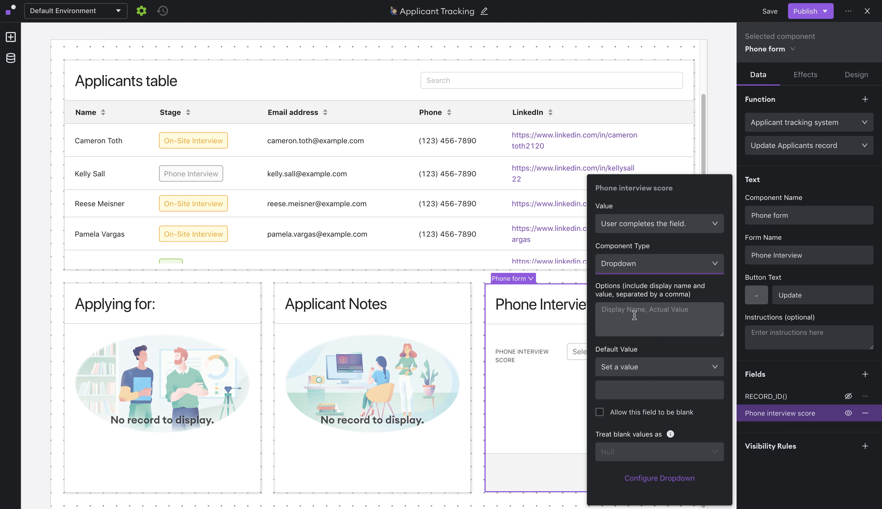
{"action": "left_click", "coordinate": [605, 313]}
{"action": "type", "text": "0 – No hire, 0 – No hire 1 – Probably no hire, 1 – Probably no hire 2 – Worth consideration, 2 – Worth consideration 3 – Good candidate, 3 – Good candidate 4 – Please hire this person, 4 – Please hire this person"}
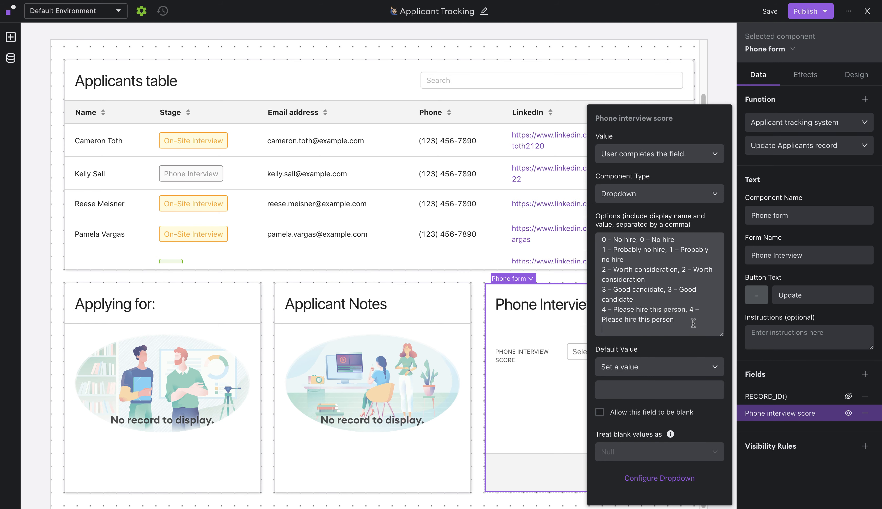
{"action": "key", "text": "BackSpace"}
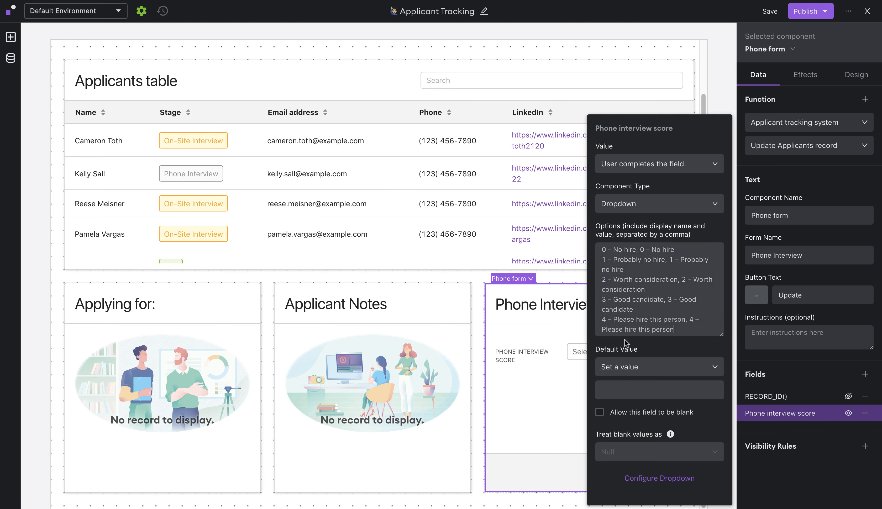
{"action": "left_click", "coordinate": [811, 371]}
- Add a Phone interview notes field as a multi-line Text Area
{"action": "left_click", "coordinate": [864, 377]}
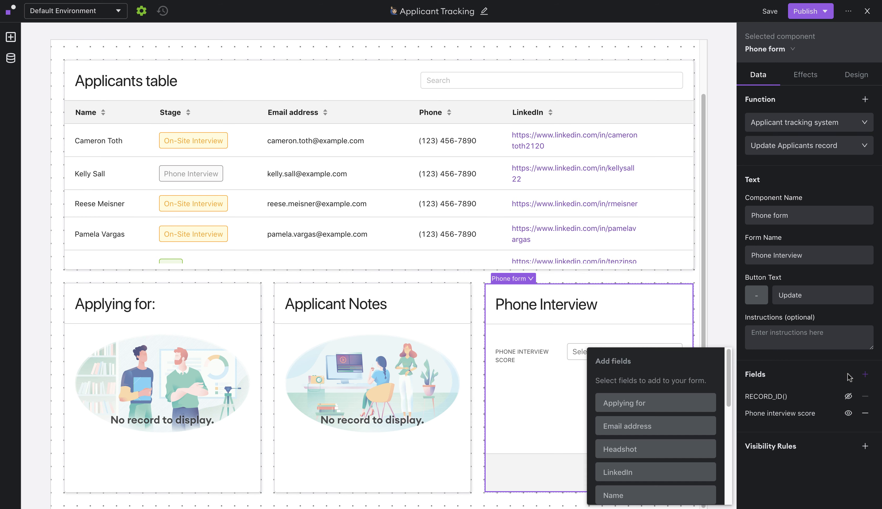
{"action": "scroll", "coordinate": [665, 425], "scroll_direction": "down", "scroll_amount": 3}
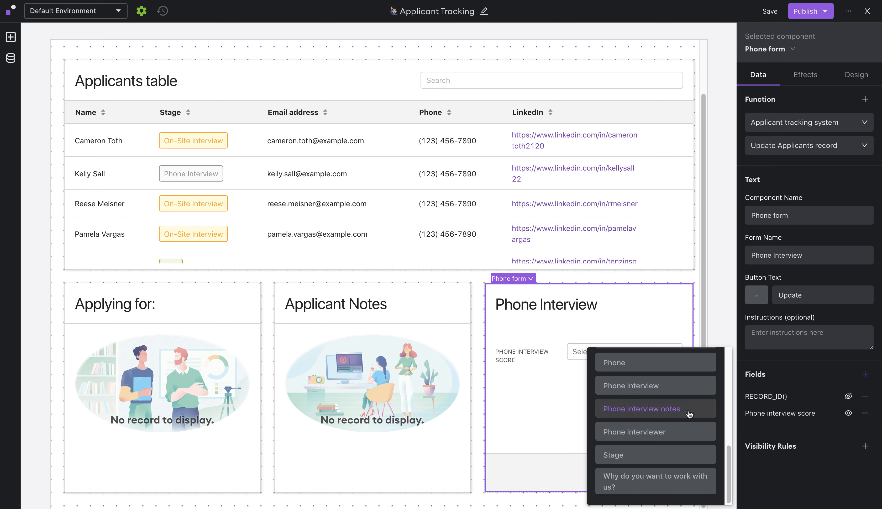
{"action": "left_click", "coordinate": [665, 409]}
{"action": "left_click", "coordinate": [804, 384]}
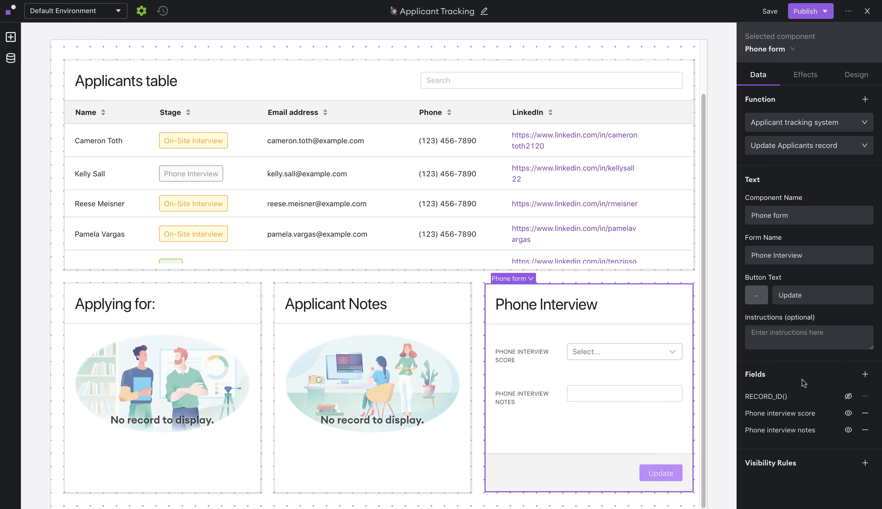
{"action": "left_click", "coordinate": [788, 429]}
{"action": "left_click", "coordinate": [667, 333]}
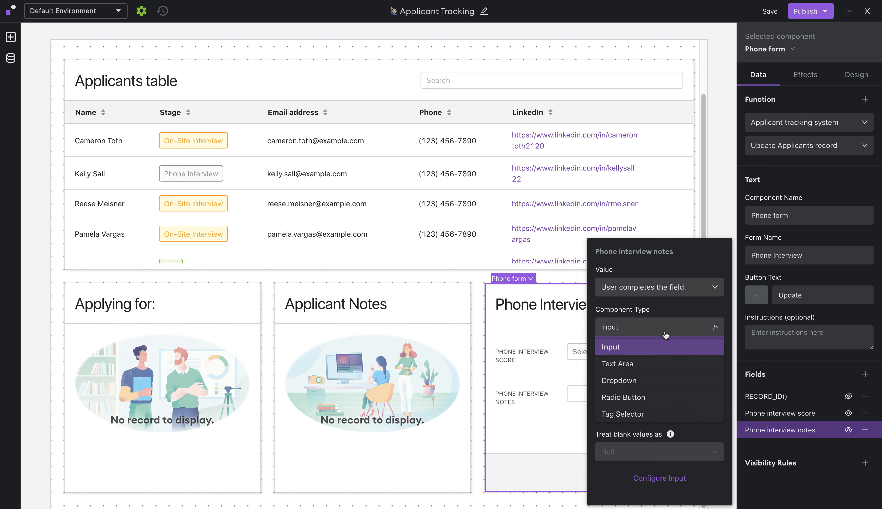
{"action": "left_click", "coordinate": [645, 364]}
{"action": "left_click", "coordinate": [787, 380]}
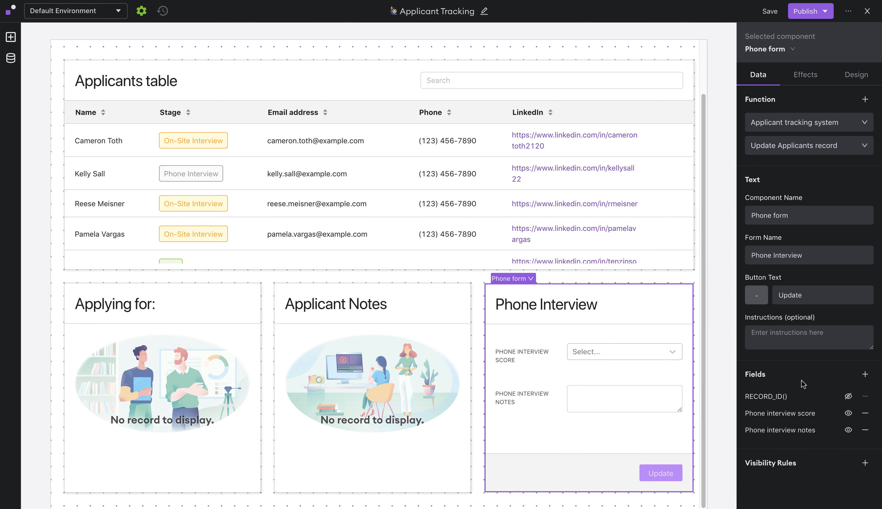
- Add Stage as a radio button with Next Stage/On-Site Interview and Decline/No hire options
{"action": "left_click", "coordinate": [866, 376]}
{"action": "scroll", "coordinate": [665, 420], "scroll_direction": "down", "scroll_amount": 3}
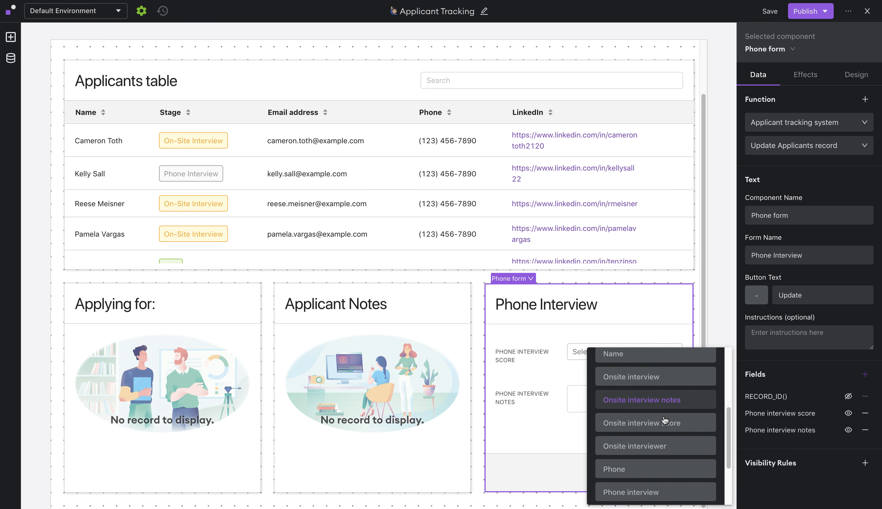
{"action": "scroll", "coordinate": [665, 421], "scroll_direction": "down", "scroll_amount": 3}
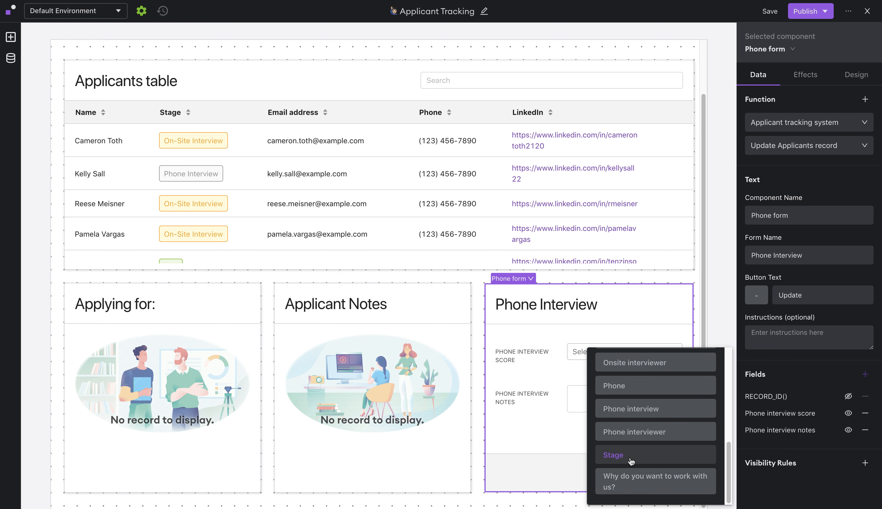
{"action": "left_click", "coordinate": [631, 461]}
{"action": "left_click", "coordinate": [801, 368]}
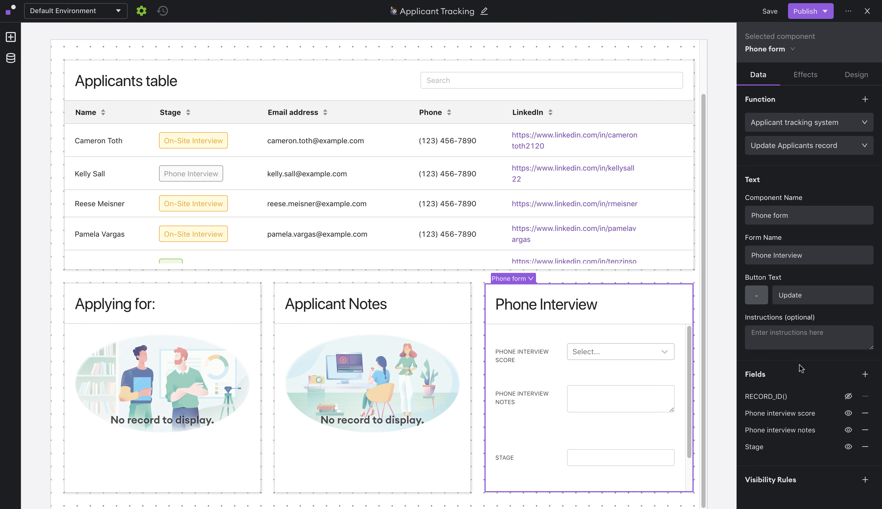
{"action": "left_click", "coordinate": [775, 448]}
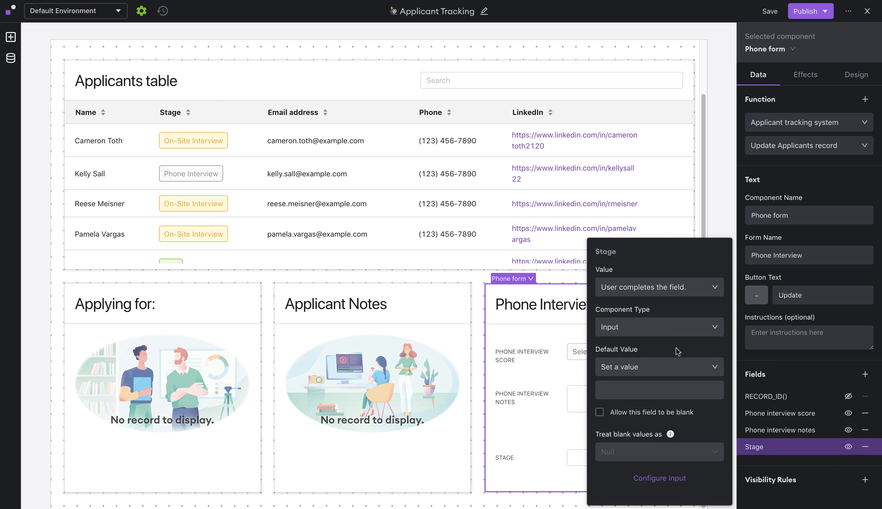
{"action": "left_click", "coordinate": [653, 332]}
{"action": "left_click", "coordinate": [653, 399]}
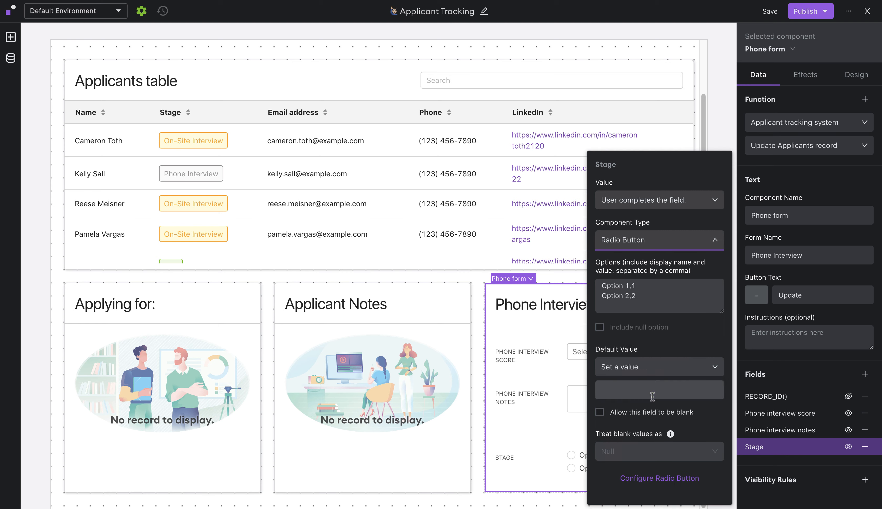
{"action": "left_click", "coordinate": [677, 299]}
{"action": "left_click_drag", "start_coordinate": [688, 301], "coordinate": [594, 291]}
{"action": "type", "text": "Next Stage, On-Site Interview Decline, No hire"}
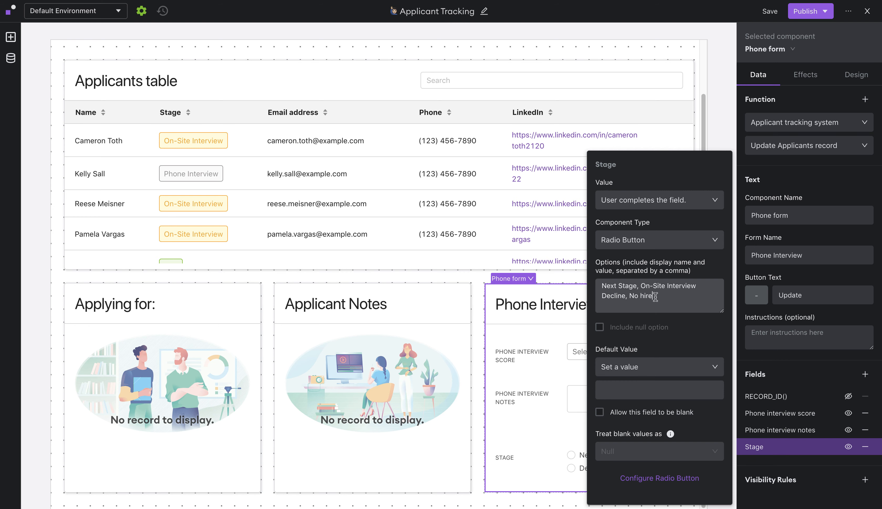
{"action": "left_click", "coordinate": [865, 375]}
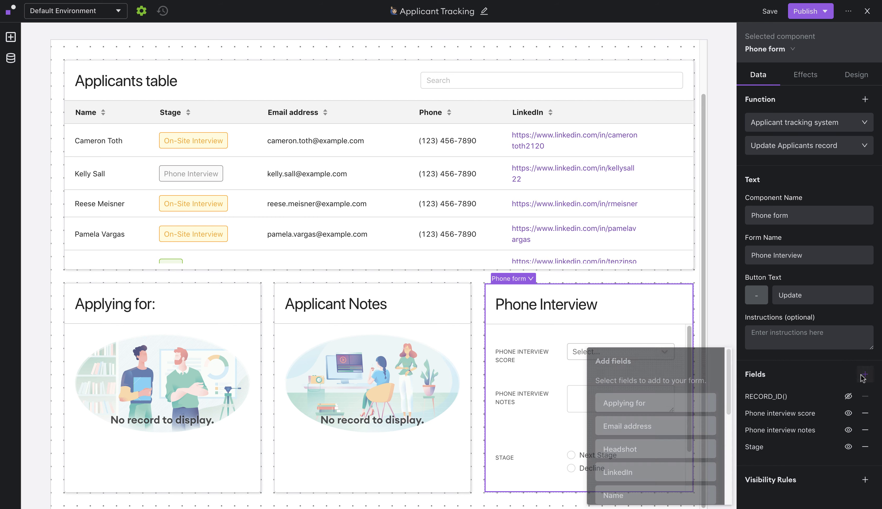
- Add the Onsite interview date-time field and allow it to be left blank
{"action": "scroll", "coordinate": [669, 404], "scroll_direction": "down", "scroll_amount": 4}
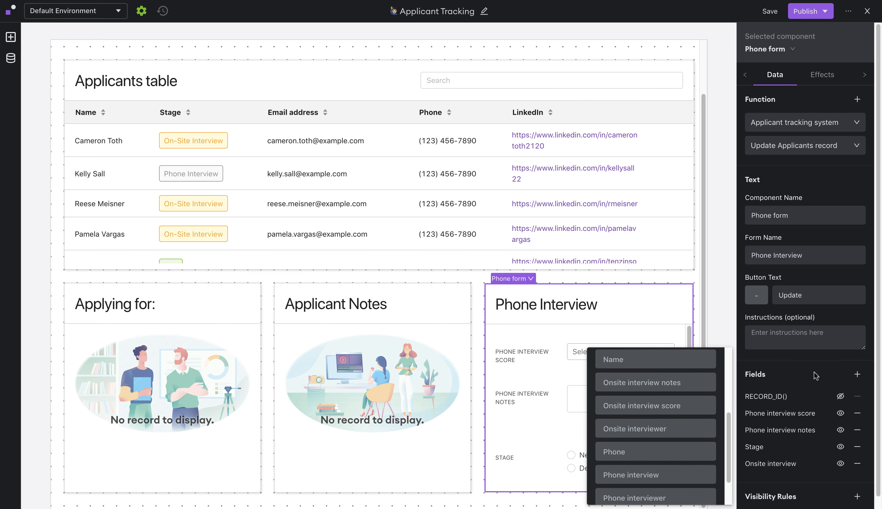
{"action": "left_click", "coordinate": [676, 389]}
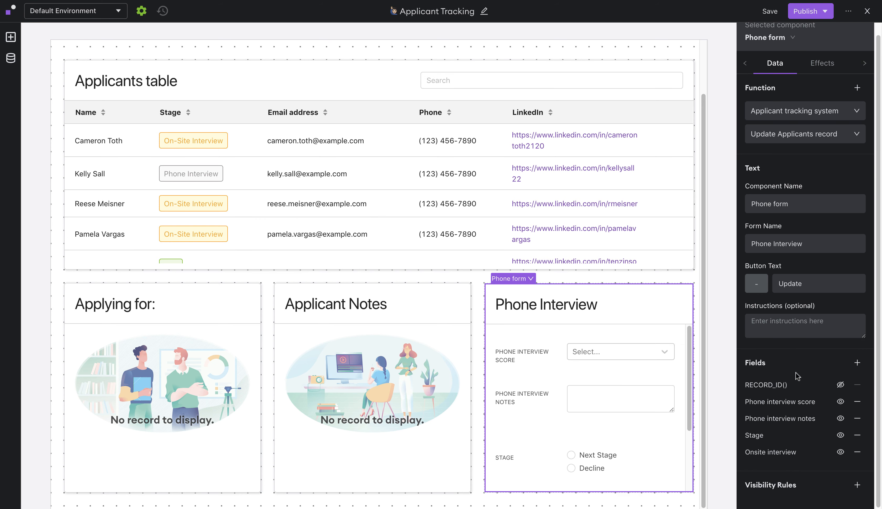
{"action": "left_click", "coordinate": [785, 451]}
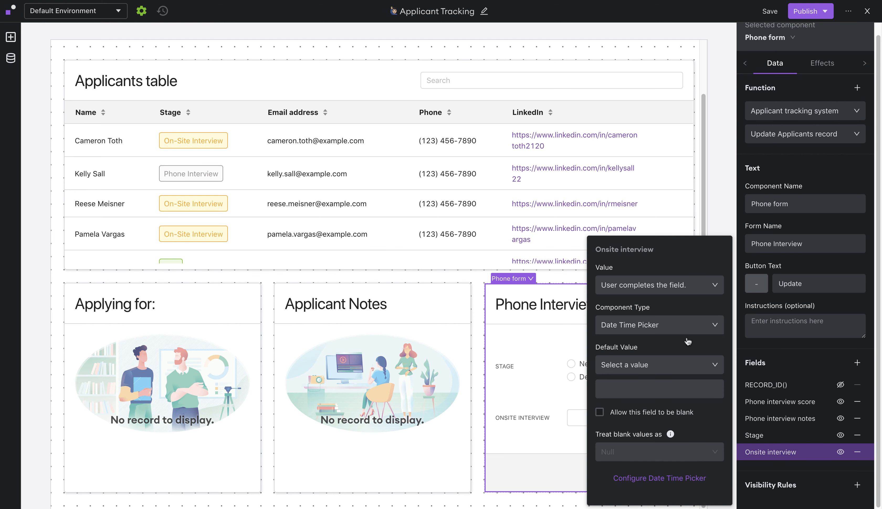
{"action": "left_click", "coordinate": [600, 413]}
{"action": "left_click", "coordinate": [792, 369]}
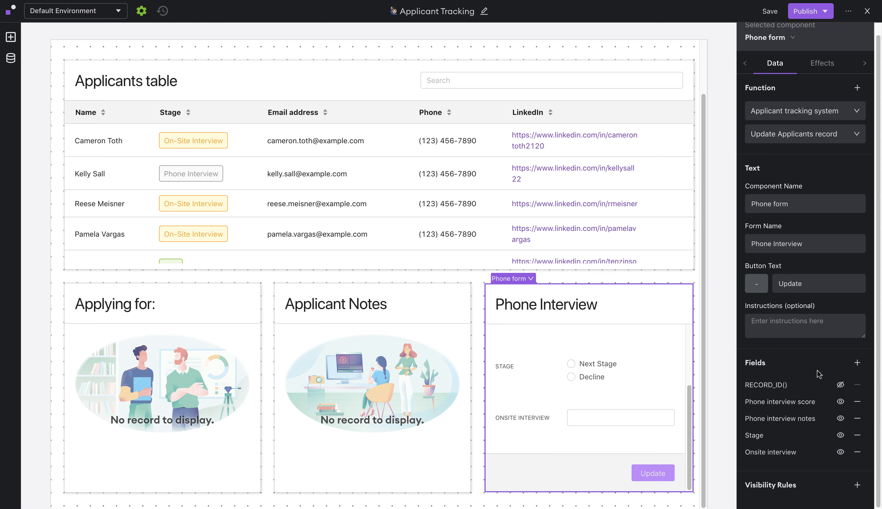
- Add the Onsite interviewer field to the Phone form
{"action": "left_click", "coordinate": [857, 366]}
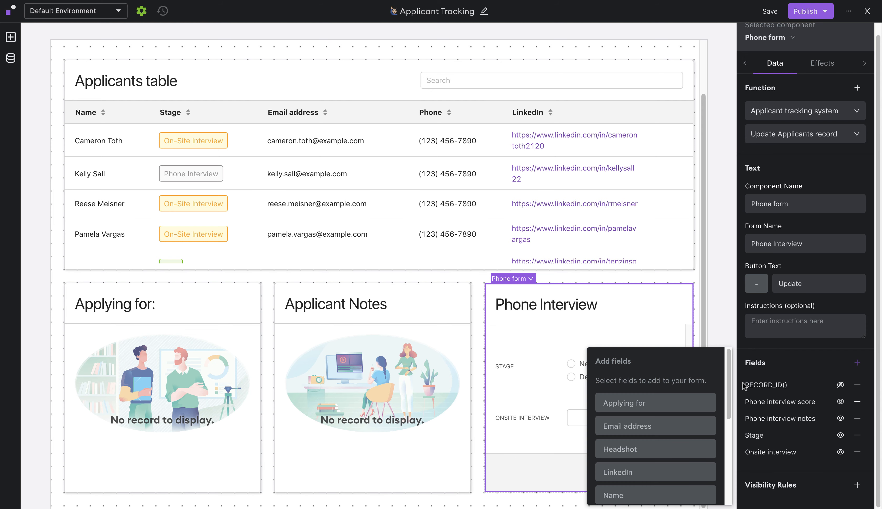
{"action": "scroll", "coordinate": [645, 429], "scroll_direction": "down", "scroll_amount": 5}
{"action": "scroll", "coordinate": [644, 429], "scroll_direction": "down", "scroll_amount": 1}
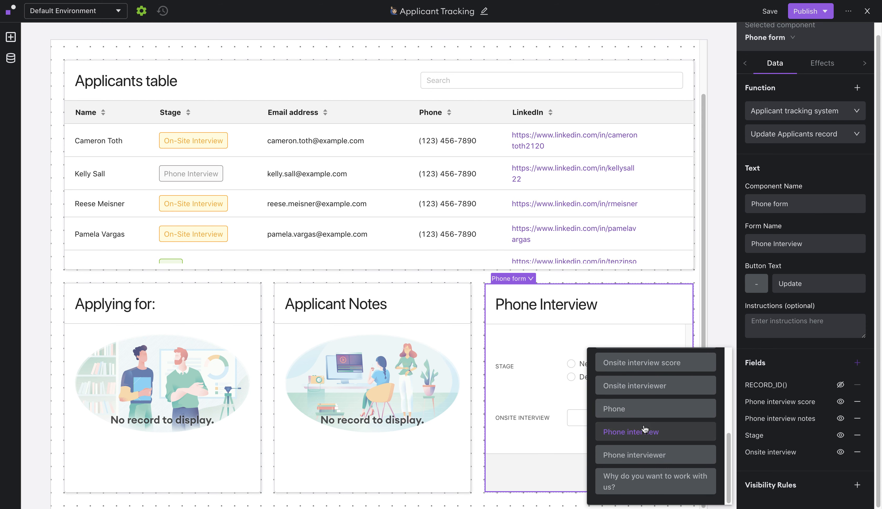
{"action": "left_click", "coordinate": [661, 394]}
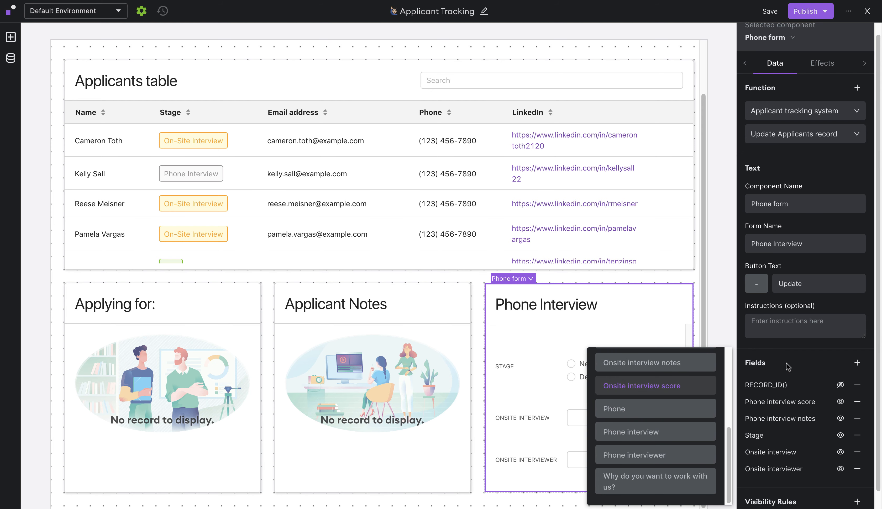
{"action": "left_click", "coordinate": [795, 360]}
{"action": "scroll", "coordinate": [794, 361], "scroll_direction": "down", "scroll_amount": 1}
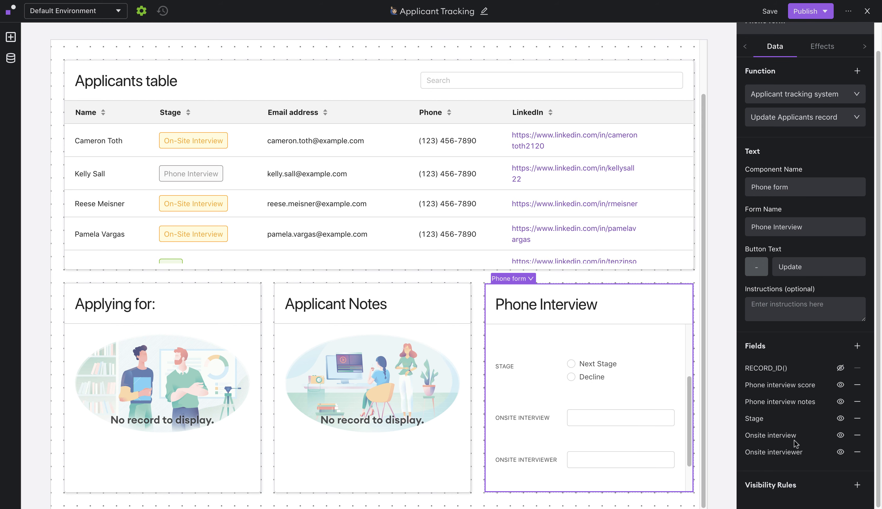
- Make Onsite interviewer an optional dropdown with four interviewer options
{"action": "left_click", "coordinate": [803, 455]}
{"action": "left_click", "coordinate": [636, 327]}
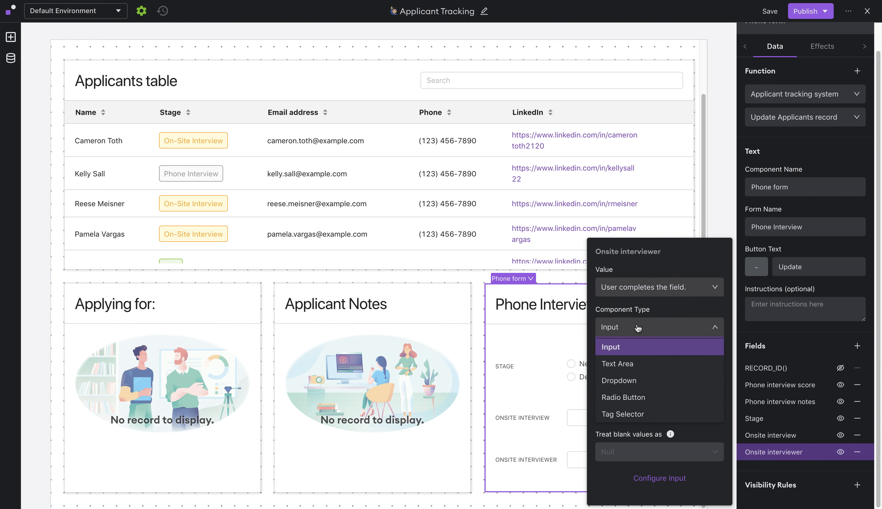
{"action": "left_click", "coordinate": [639, 381]}
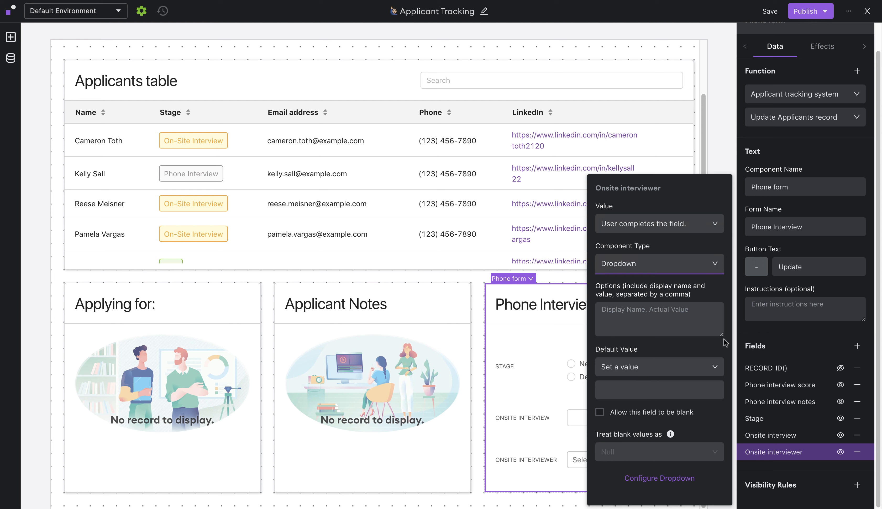
{"action": "left_click", "coordinate": [647, 314]}
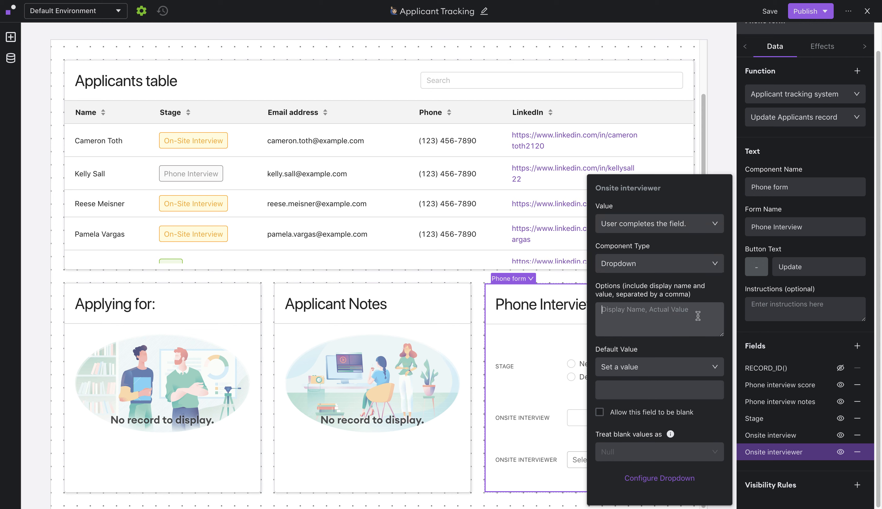
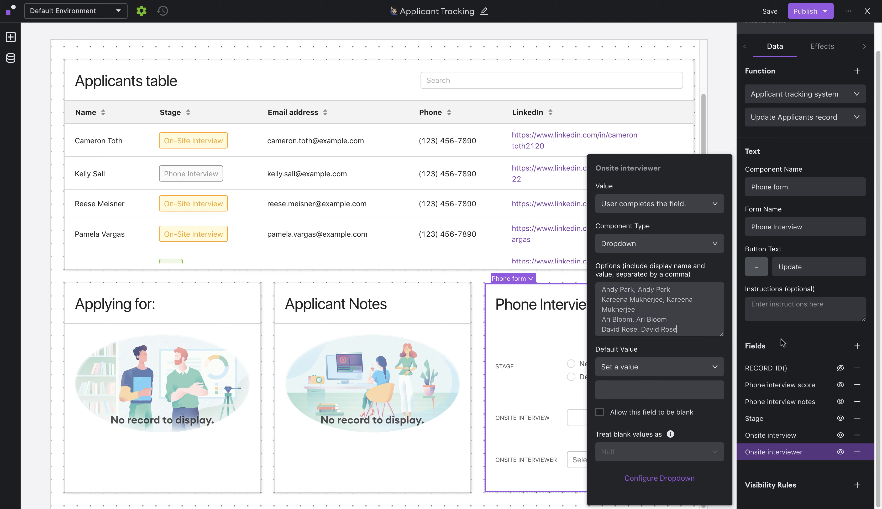
{"action": "left_click", "coordinate": [599, 416]}
{"action": "left_click", "coordinate": [781, 344]}
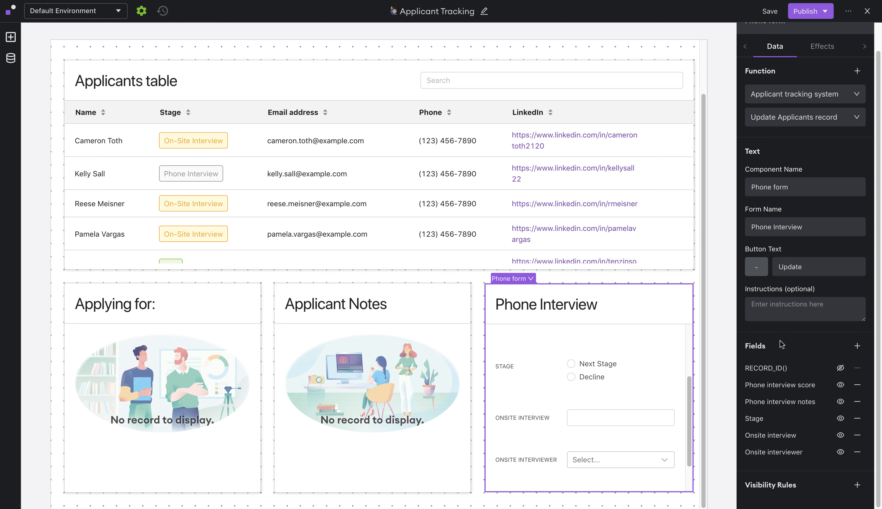
{"action": "scroll", "coordinate": [812, 174], "scroll_direction": "up", "scroll_amount": 2}
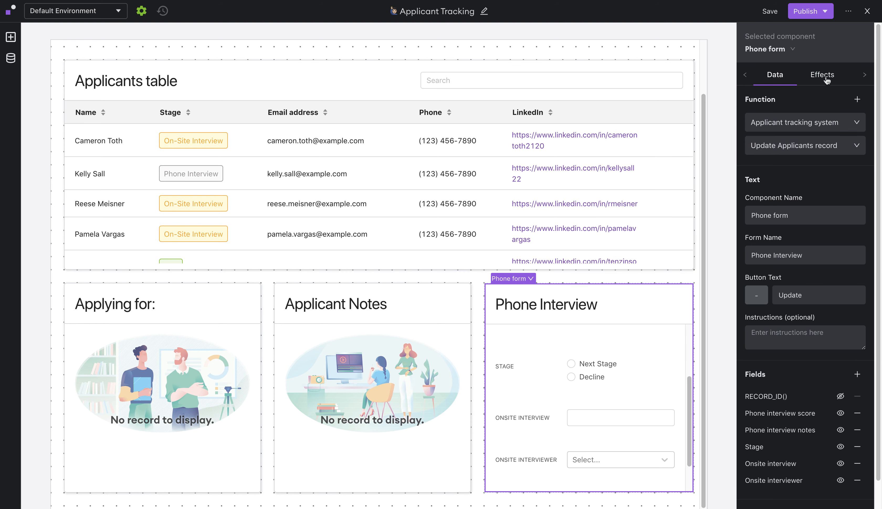
- Add Phone form On Submit actions refreshing the Applicants table and the Get Applicants record detail
{"action": "left_click", "coordinate": [826, 79]}
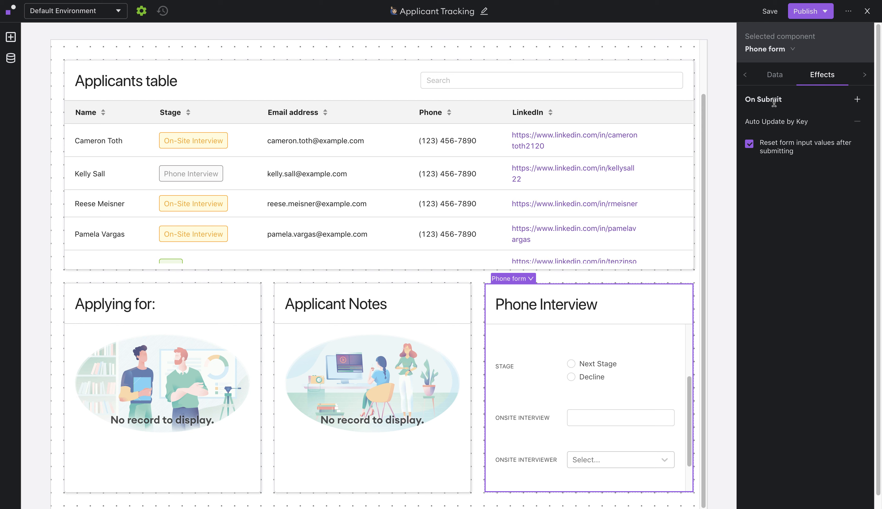
{"action": "left_click", "coordinate": [857, 100]}
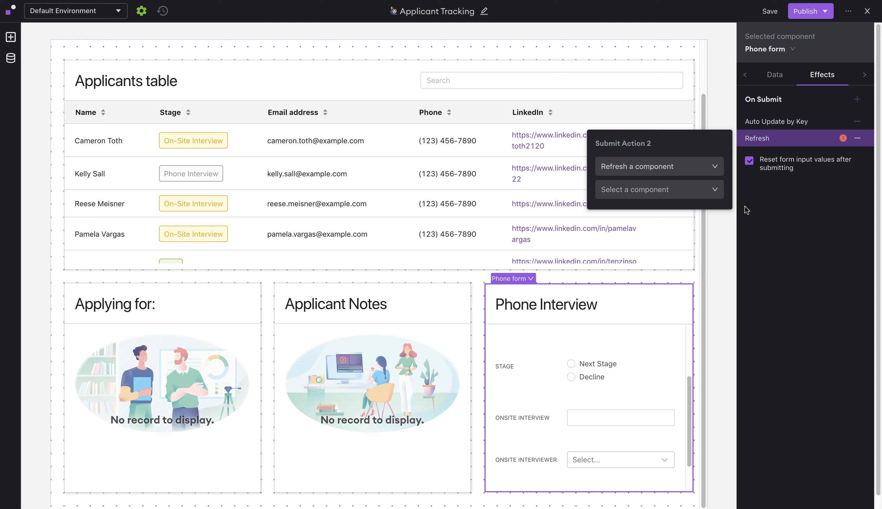
{"action": "left_click", "coordinate": [705, 199]}
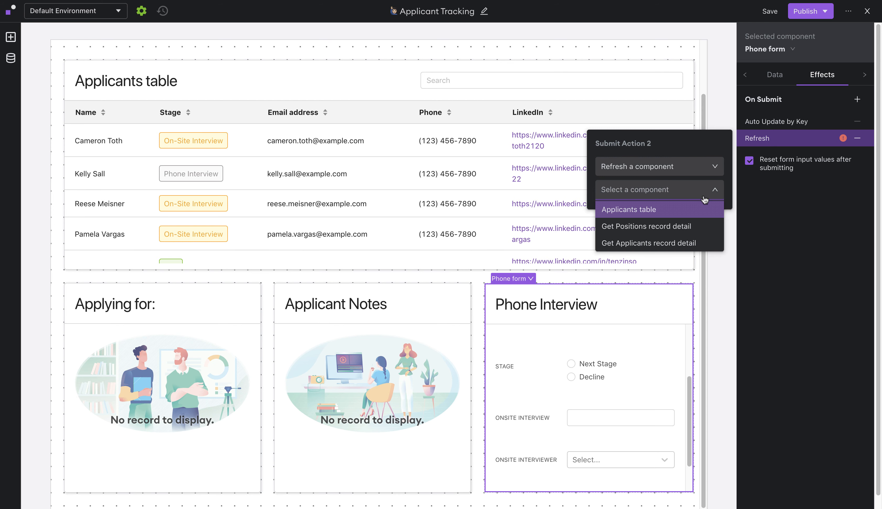
{"action": "left_click", "coordinate": [634, 211]}
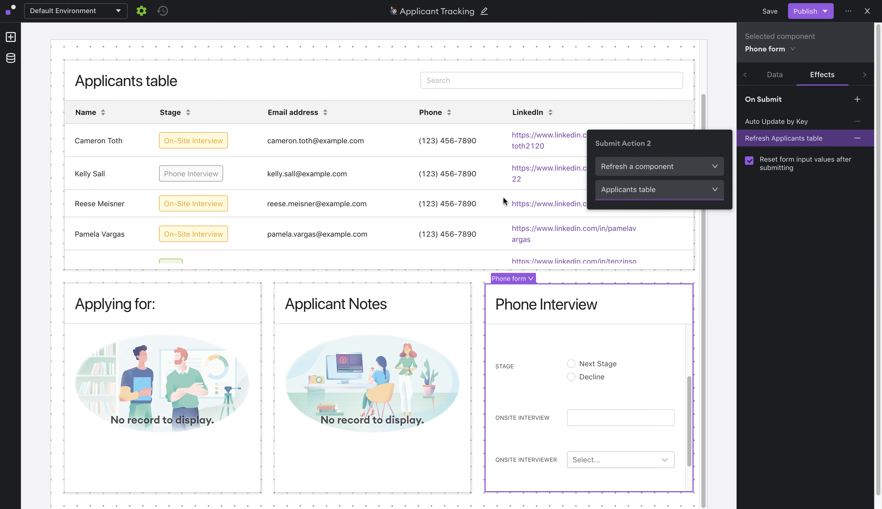
{"action": "left_click", "coordinate": [803, 233]}
{"action": "left_click", "coordinate": [856, 99]}
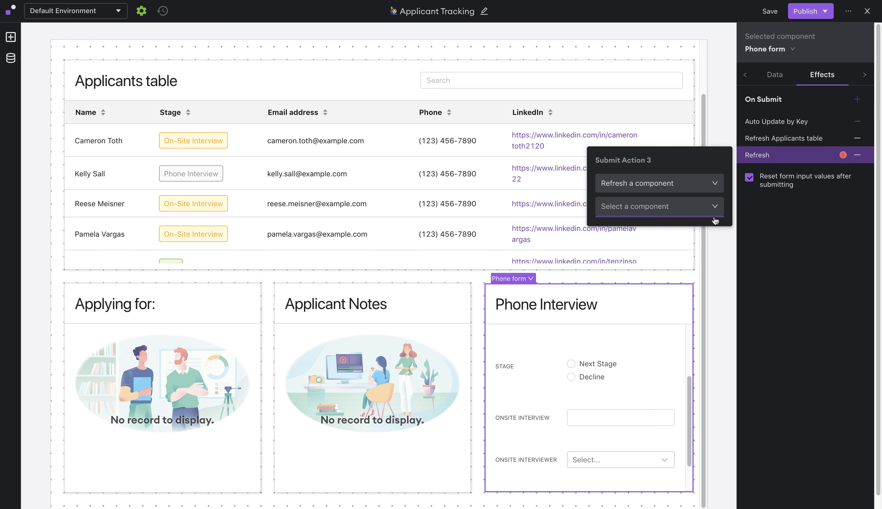
{"action": "left_click", "coordinate": [688, 213]}
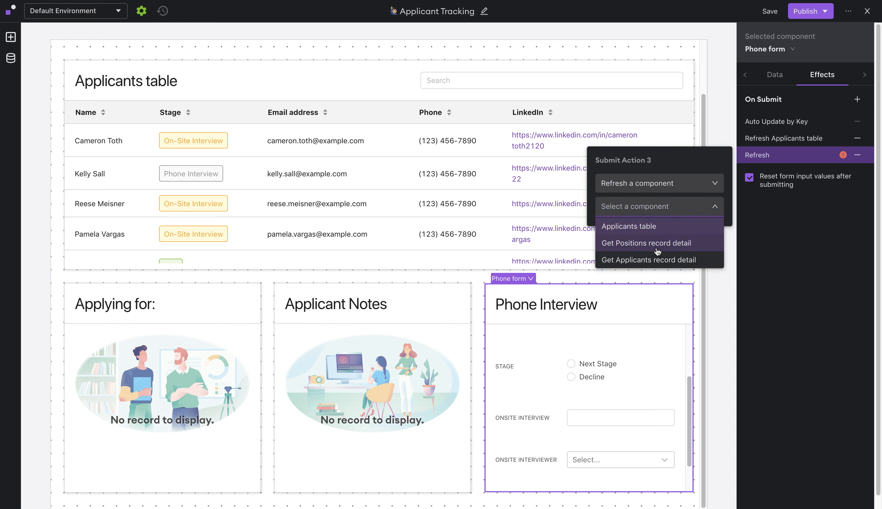
{"action": "left_click", "coordinate": [638, 263]}
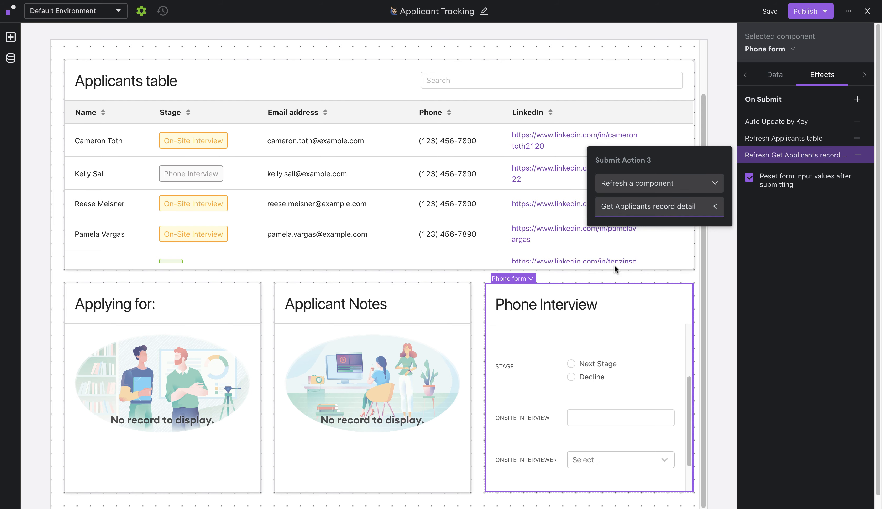
- Add a Phone form visibility rule: Applicants table selected row Stage equals 'Phone Interview'
{"action": "left_click", "coordinate": [804, 249]}
{"action": "left_click", "coordinate": [775, 74]}
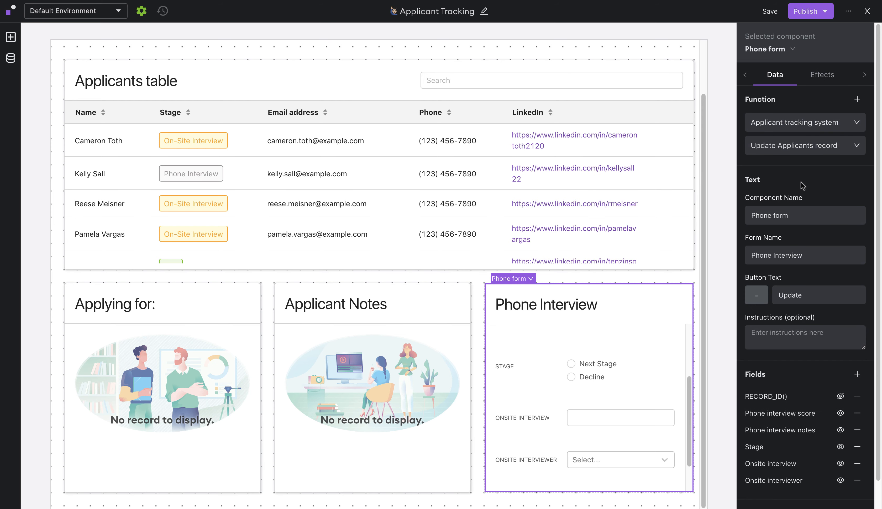
{"action": "scroll", "coordinate": [800, 182], "scroll_direction": "down", "scroll_amount": 2}
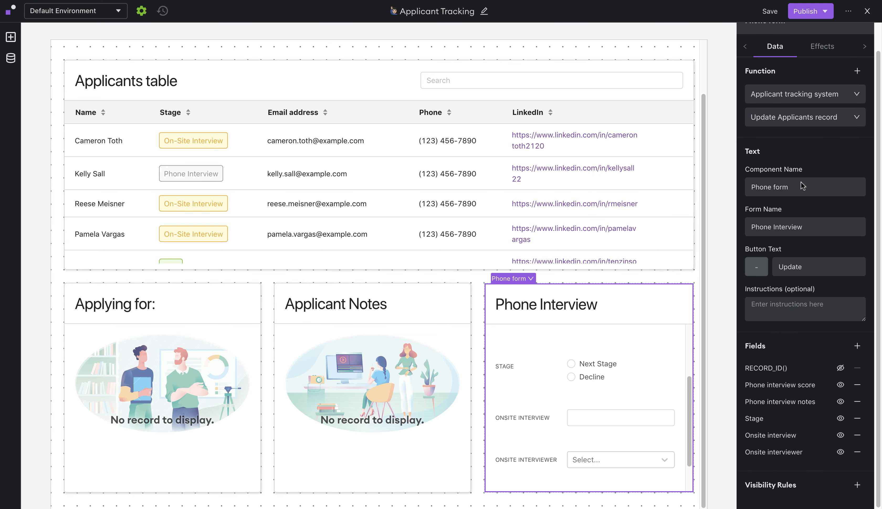
{"action": "left_click", "coordinate": [857, 486]}
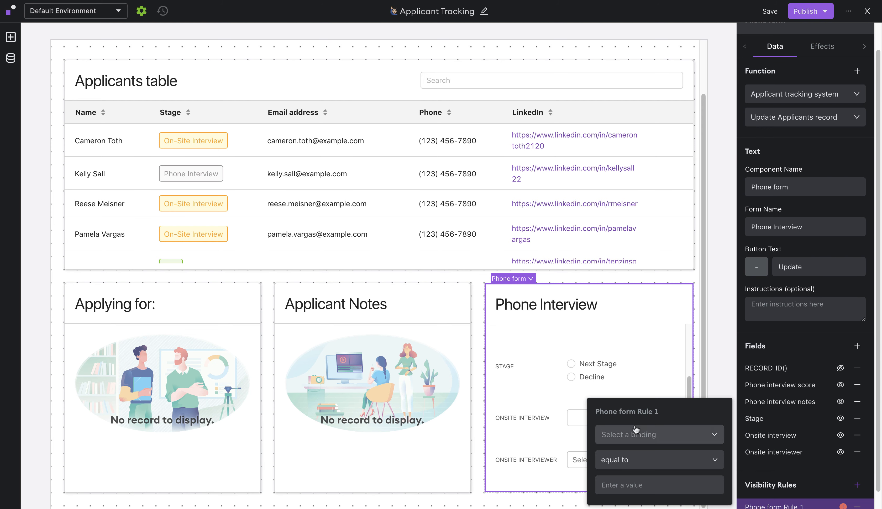
{"action": "left_click", "coordinate": [636, 442]}
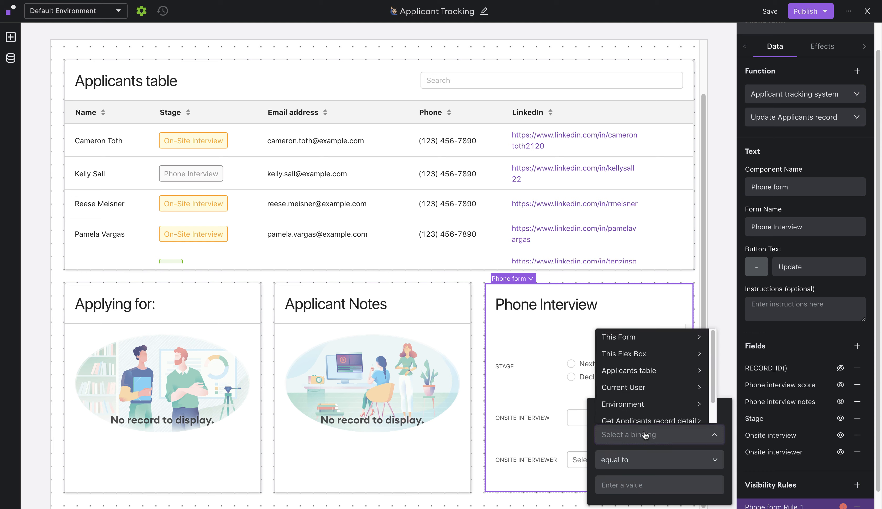
{"action": "left_click", "coordinate": [659, 375]}
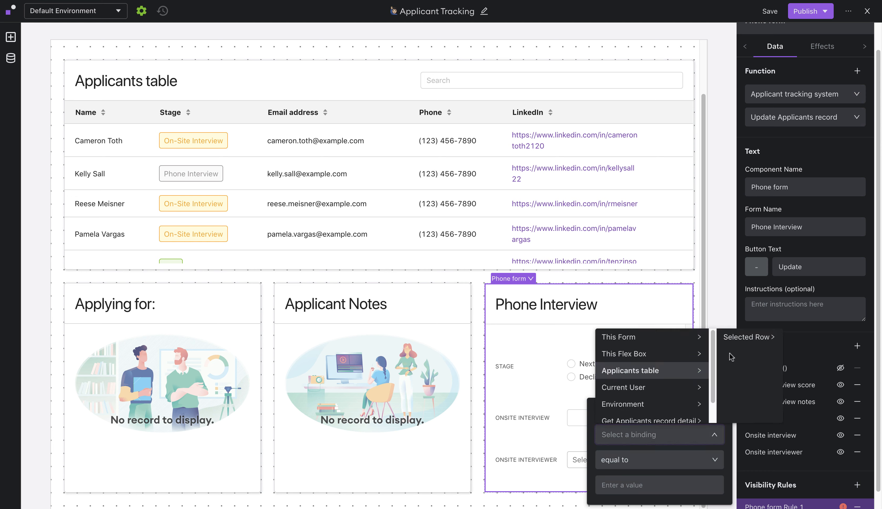
{"action": "left_click", "coordinate": [742, 345]}
{"action": "left_click", "coordinate": [801, 343]}
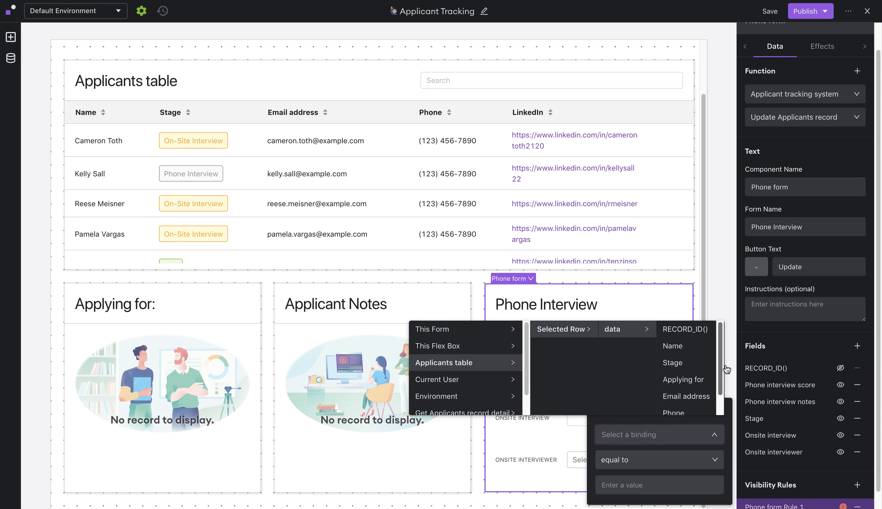
{"action": "left_click", "coordinate": [683, 366]}
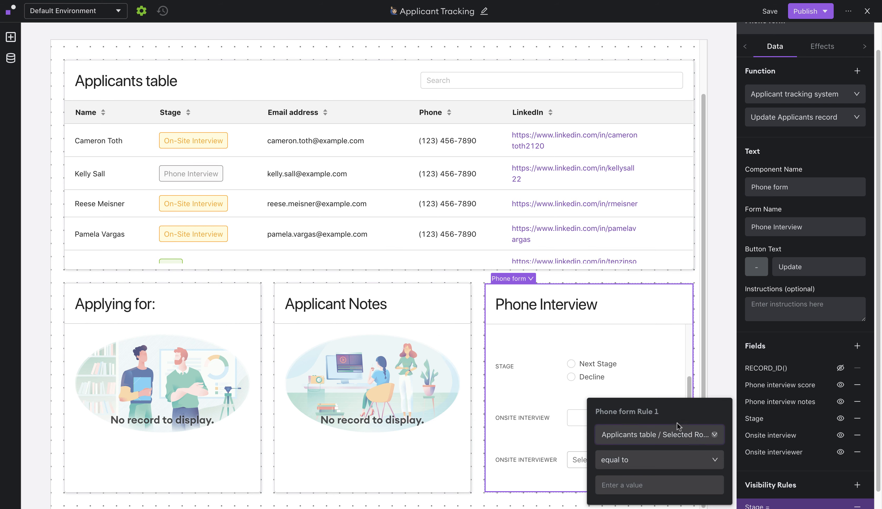
{"action": "left_click", "coordinate": [622, 493]}
{"action": "type", "text": "Phone Interview"}
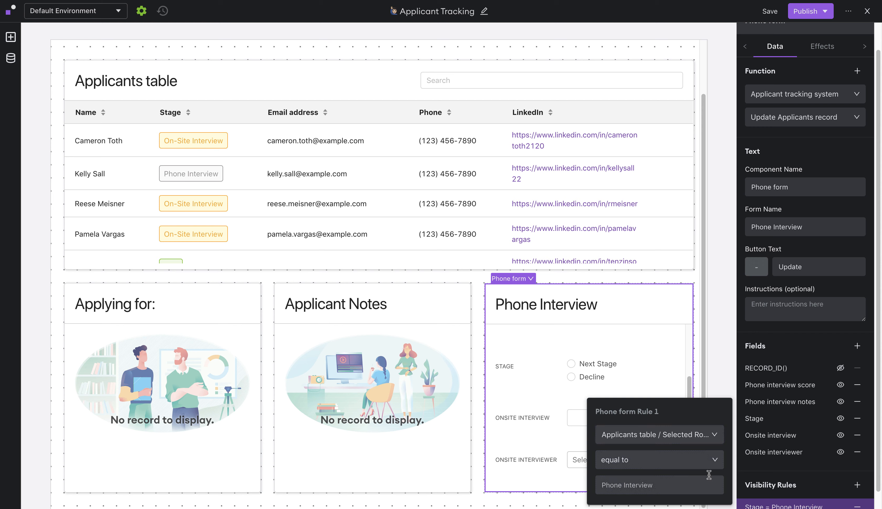
{"action": "left_click", "coordinate": [784, 472]}
{"action": "scroll", "coordinate": [784, 471], "scroll_direction": "up", "scroll_amount": 2}
- Add a form inside Flex1 using Applicant tracking system's Update Applicants record
{"action": "left_click", "coordinate": [795, 51]}
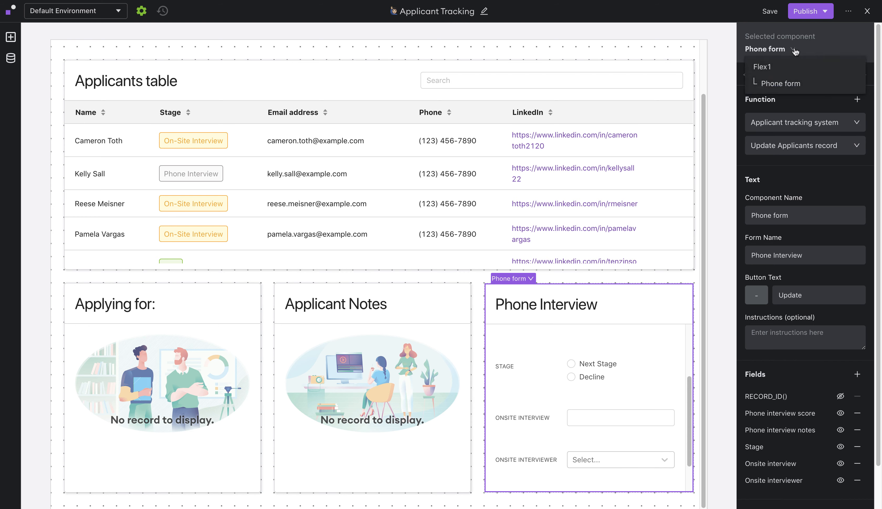
{"action": "left_click", "coordinate": [791, 65]}
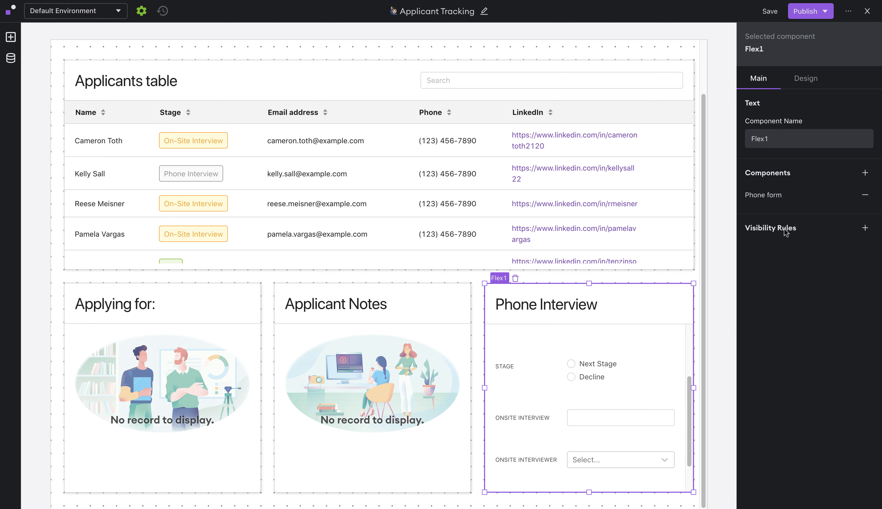
{"action": "left_click", "coordinate": [865, 172]}
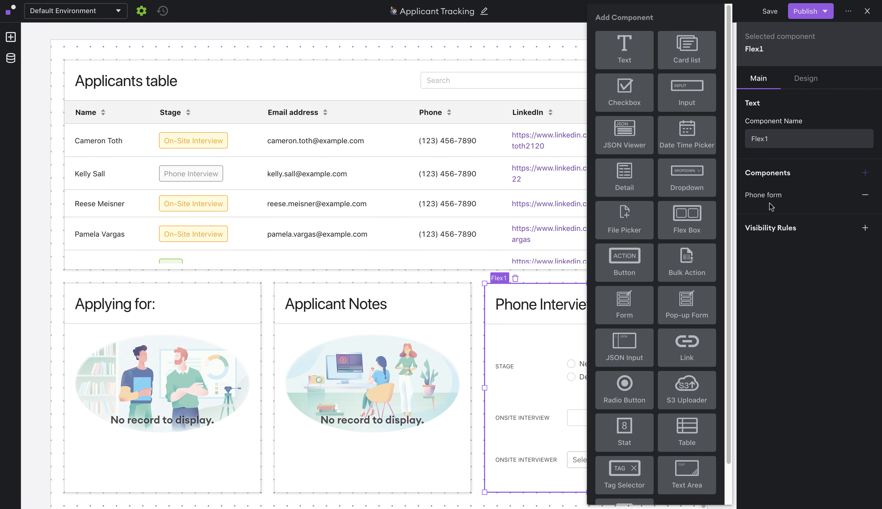
{"action": "left_click", "coordinate": [624, 301]}
{"action": "left_click", "coordinate": [811, 127]}
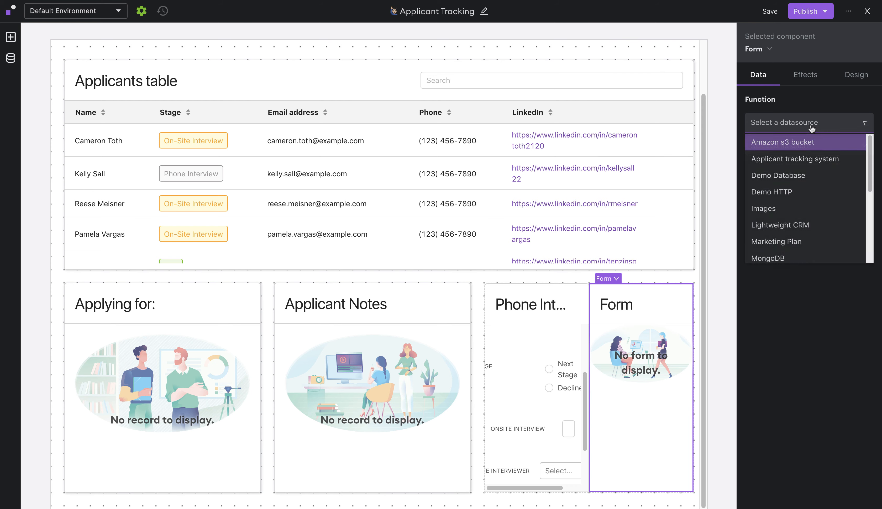
{"action": "left_click", "coordinate": [758, 160]}
{"action": "left_click", "coordinate": [793, 145]}
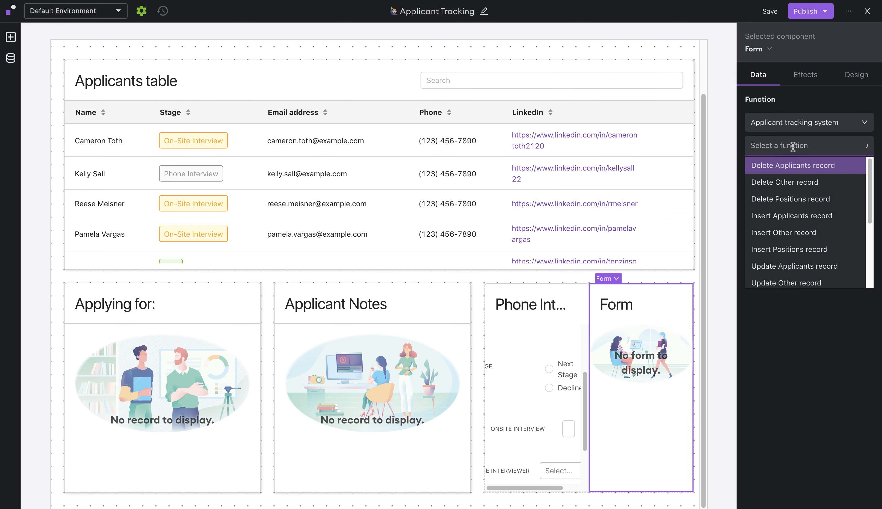
{"action": "scroll", "coordinate": [799, 196], "scroll_direction": "down", "scroll_amount": 1}
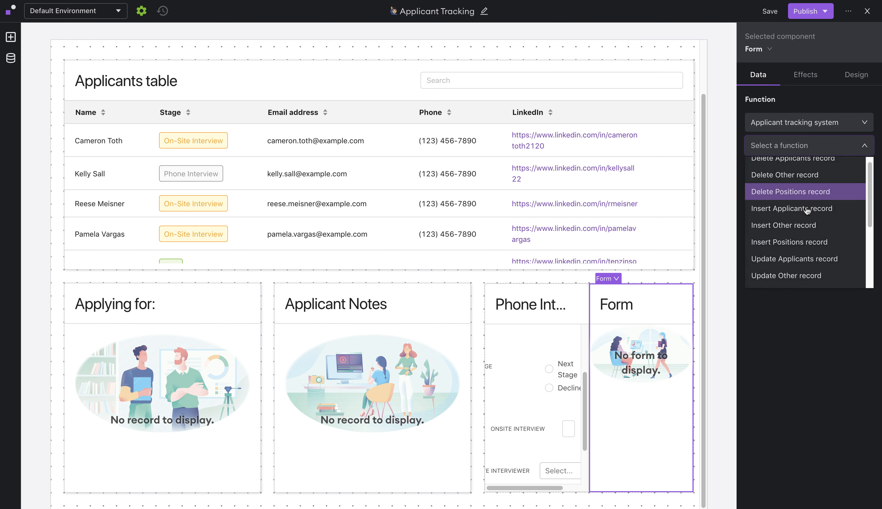
{"action": "left_click", "coordinate": [801, 261]}
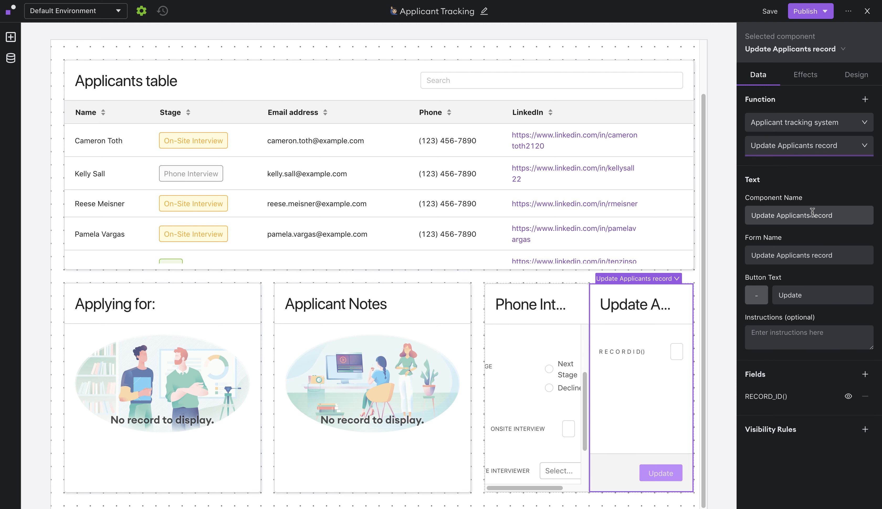
- Name the component 'On-Site form' and set its Form Name to 'On-Site Interview'
{"action": "triple_click", "coordinate": [801, 214]}
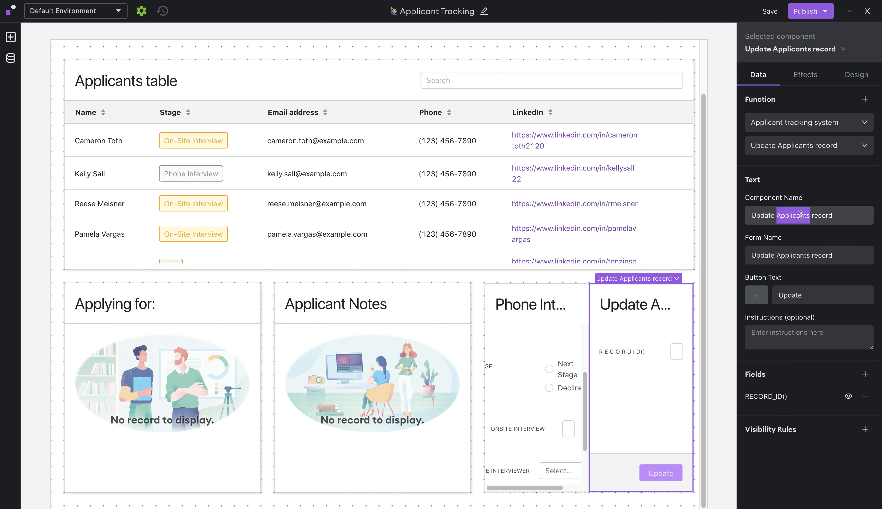
{"action": "type", "text": "On-Si"}
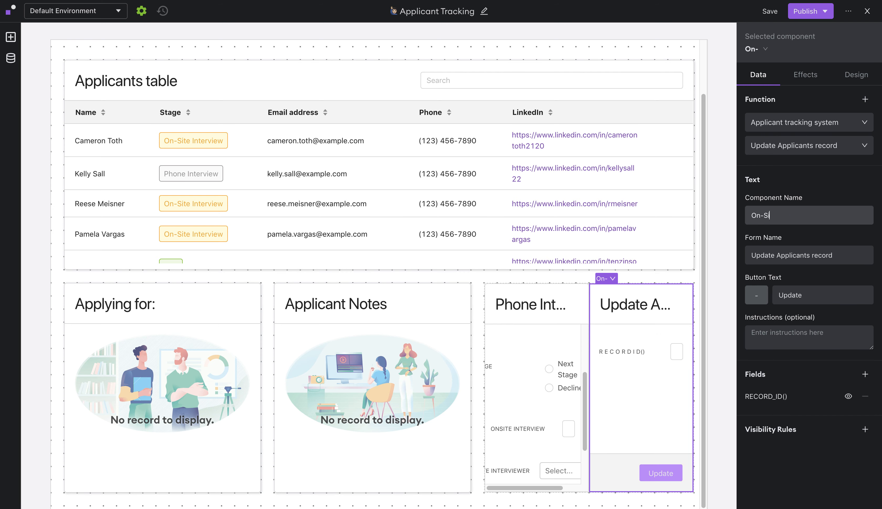
{"action": "type", "text": "te form"}
{"action": "key", "text": "Tab"}
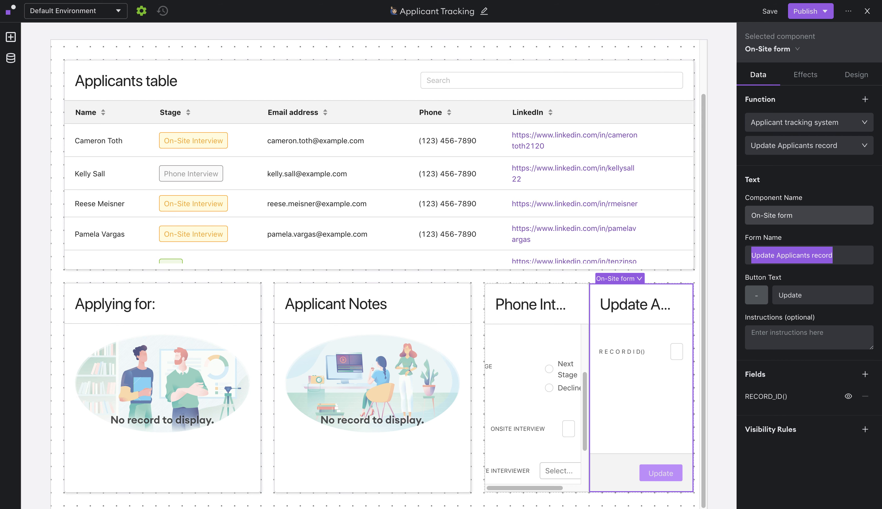
{"action": "type", "text": "On-Site Interview"}
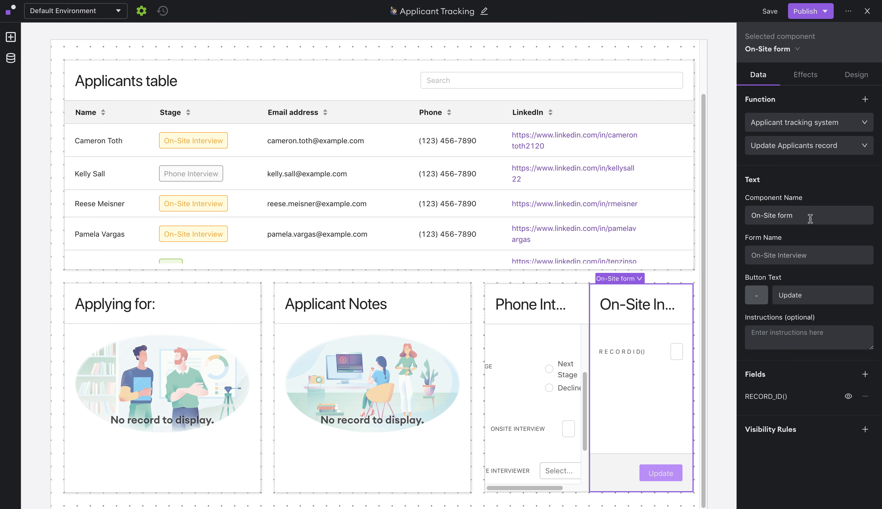
- Pre-fill RECORD_ID() from the Applicants table's selected row and hide that field
{"action": "left_click", "coordinate": [787, 399]}
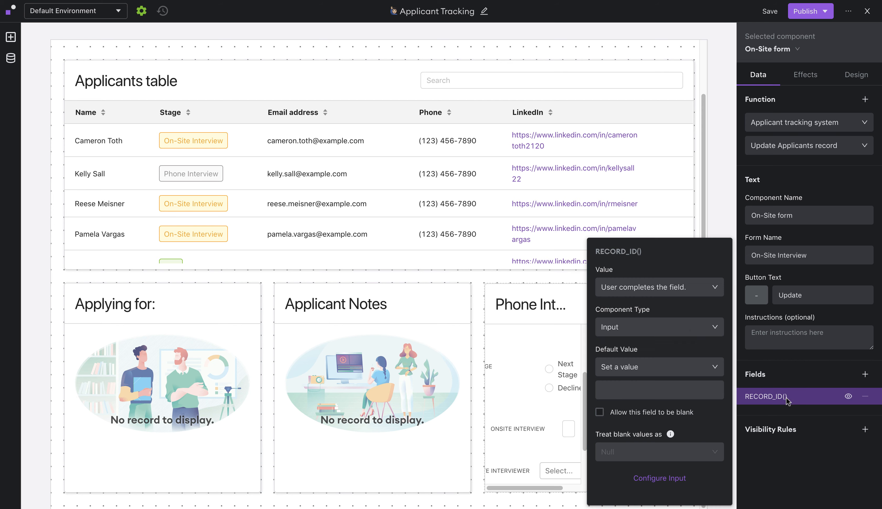
{"action": "left_click", "coordinate": [653, 375]}
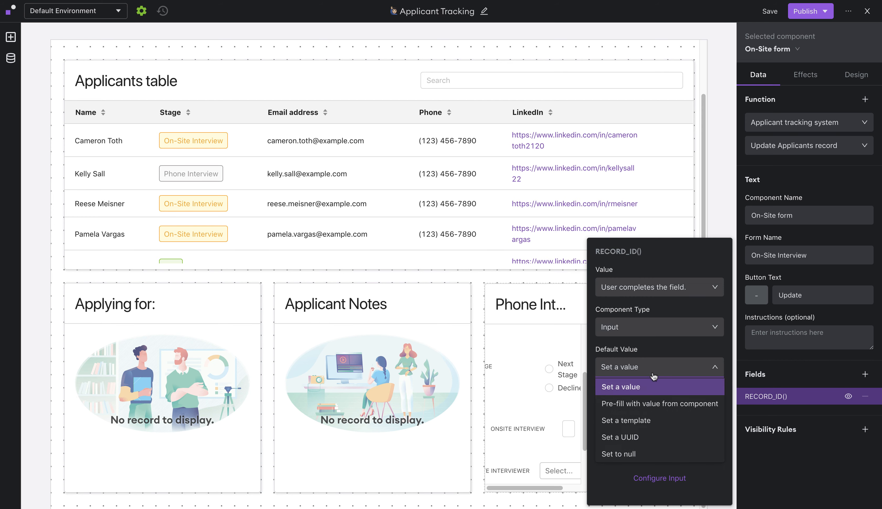
{"action": "left_click", "coordinate": [655, 403]}
{"action": "left_click", "coordinate": [656, 400]}
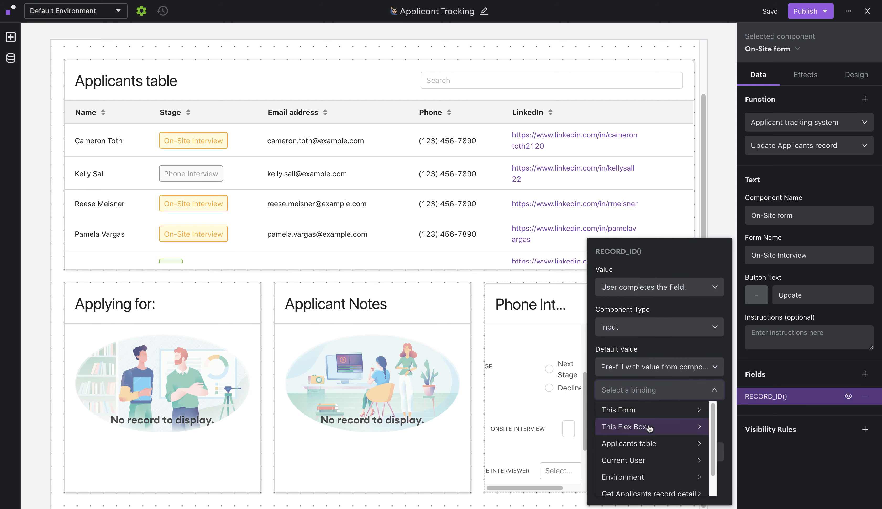
{"action": "mouse_move", "coordinate": [656, 442]}
{"action": "mouse_move", "coordinate": [749, 410]}
{"action": "mouse_move", "coordinate": [616, 402]}
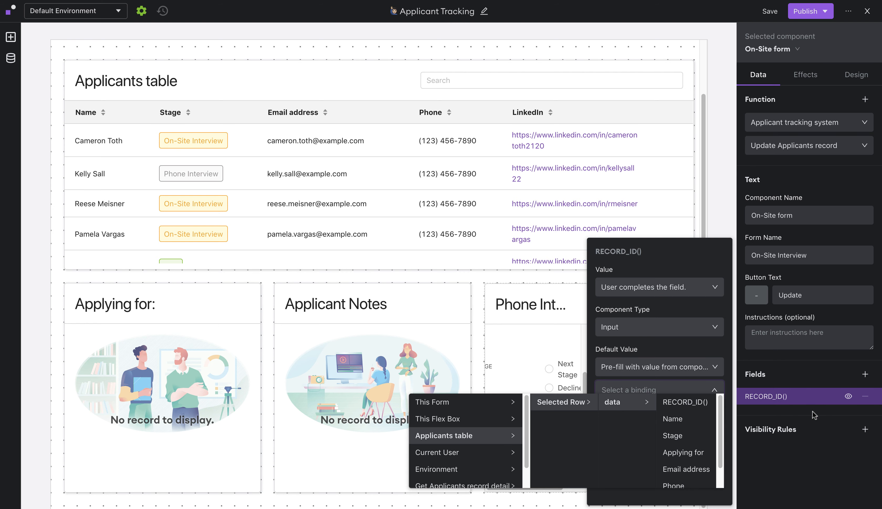
{"action": "left_click", "coordinate": [693, 404]}
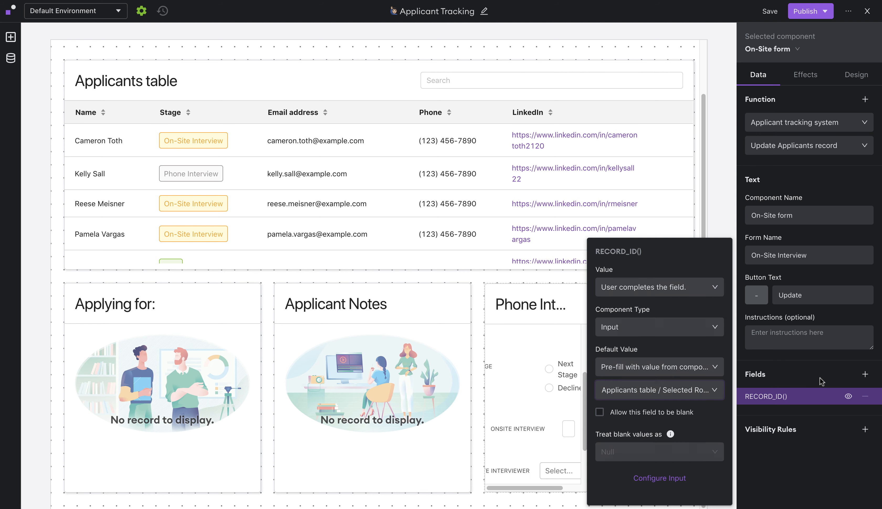
{"action": "left_click", "coordinate": [826, 378]}
{"action": "left_click", "coordinate": [847, 396]}
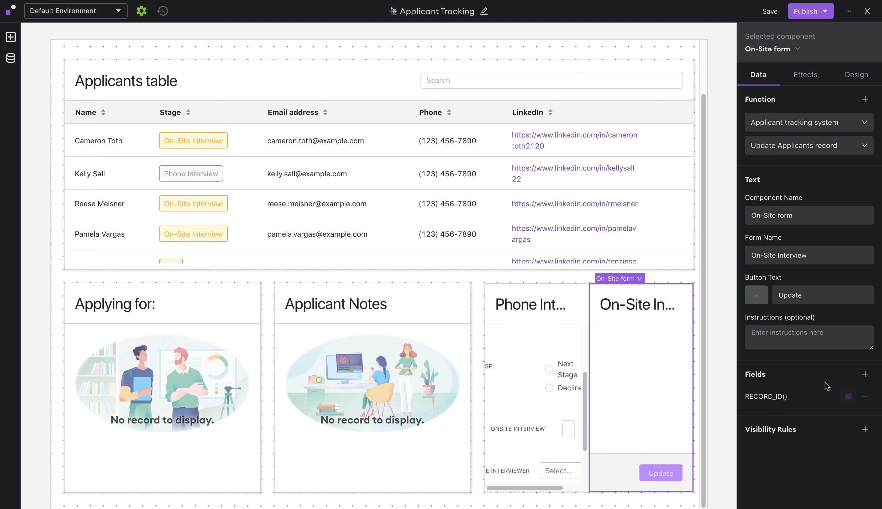
- Add the Onsite interview score field as a dropdown with pasted options 0–4
{"action": "left_click", "coordinate": [865, 374]}
{"action": "scroll", "coordinate": [647, 420], "scroll_direction": "down", "scroll_amount": 3}
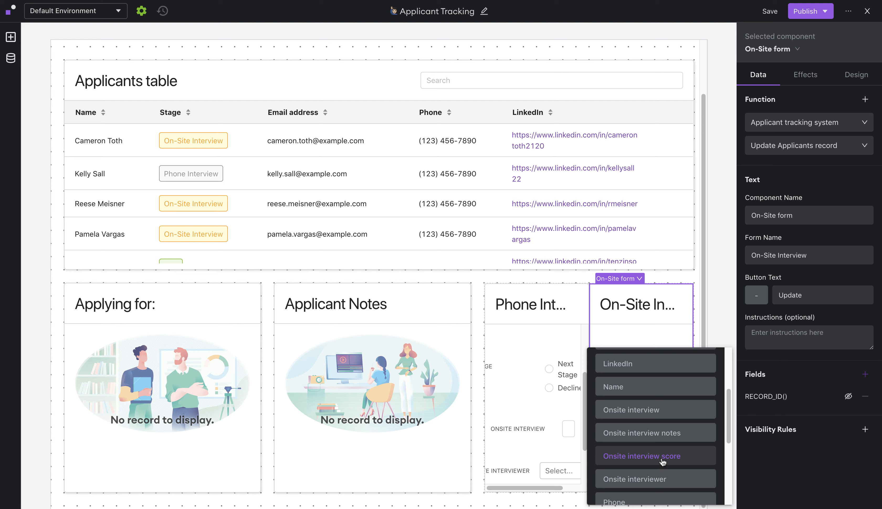
{"action": "left_click", "coordinate": [663, 458]}
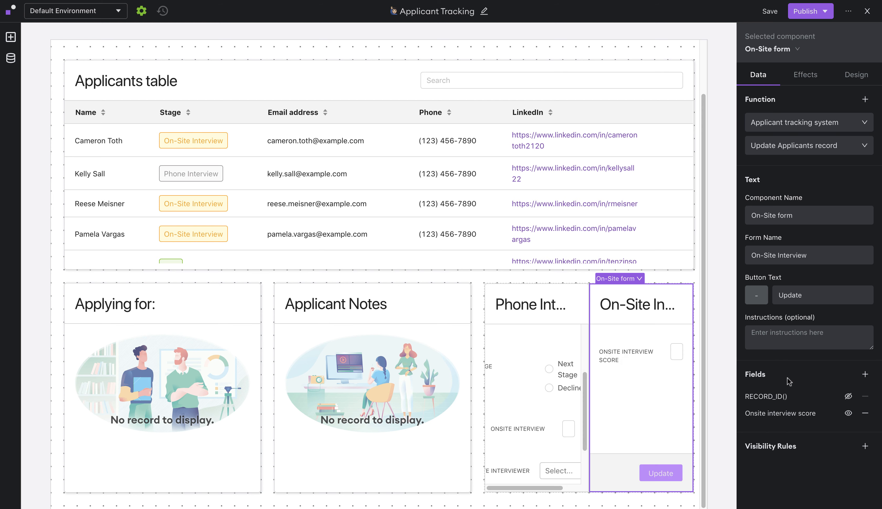
{"action": "left_click", "coordinate": [799, 415]}
{"action": "left_click", "coordinate": [658, 327]}
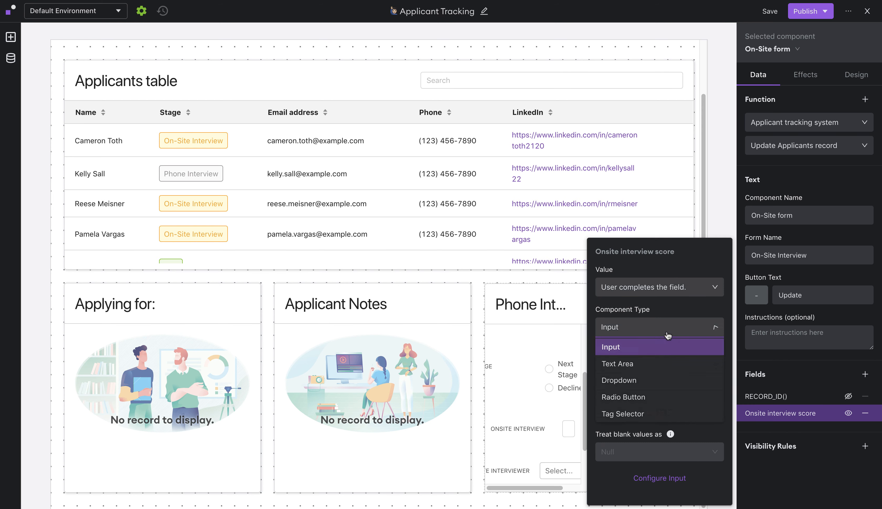
{"action": "left_click", "coordinate": [660, 380]}
{"action": "left_click", "coordinate": [659, 320]}
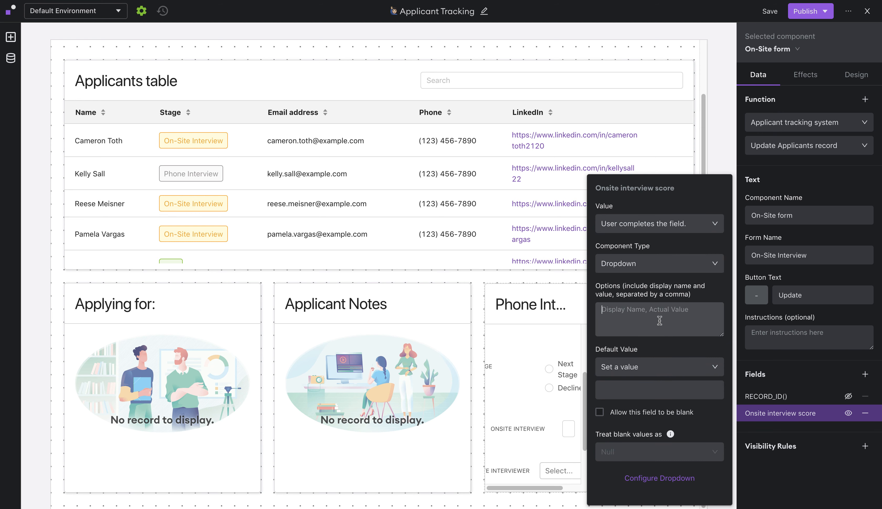
{"action": "type", "text": "0 – No hire, 0 – No hire 1 – Probably no hire, 1 – Probably no hire 2 – Worth consideration, 2 – Worth consideration 3 – Good candidate, 3 – Good candidate 4 – Please hire this person, 4 – Please hire this person"}
{"action": "key", "text": "BackSpace"}
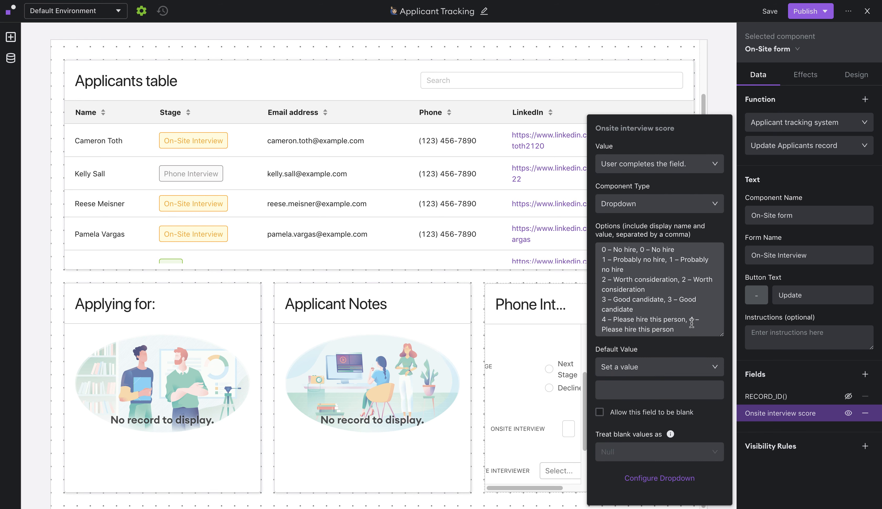
{"action": "left_click", "coordinate": [831, 381]}
- Add the Onsite interview notes field as a Text Area
{"action": "left_click", "coordinate": [865, 374]}
{"action": "scroll", "coordinate": [675, 430], "scroll_direction": "down", "scroll_amount": 5}
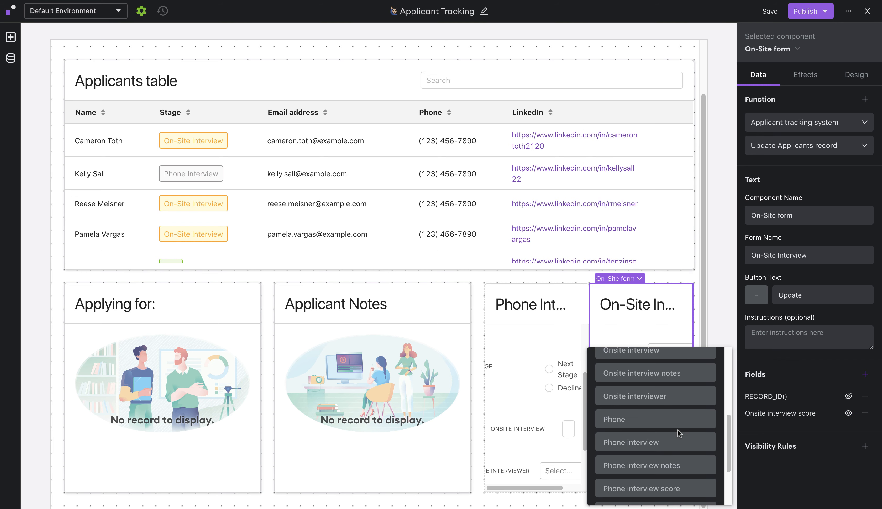
{"action": "scroll", "coordinate": [677, 433], "scroll_direction": "up", "scroll_amount": 3}
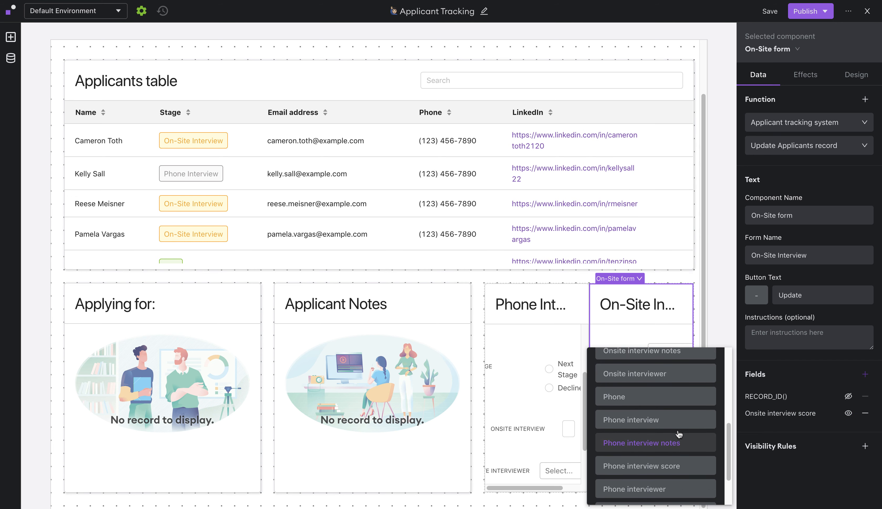
{"action": "left_click", "coordinate": [697, 377]}
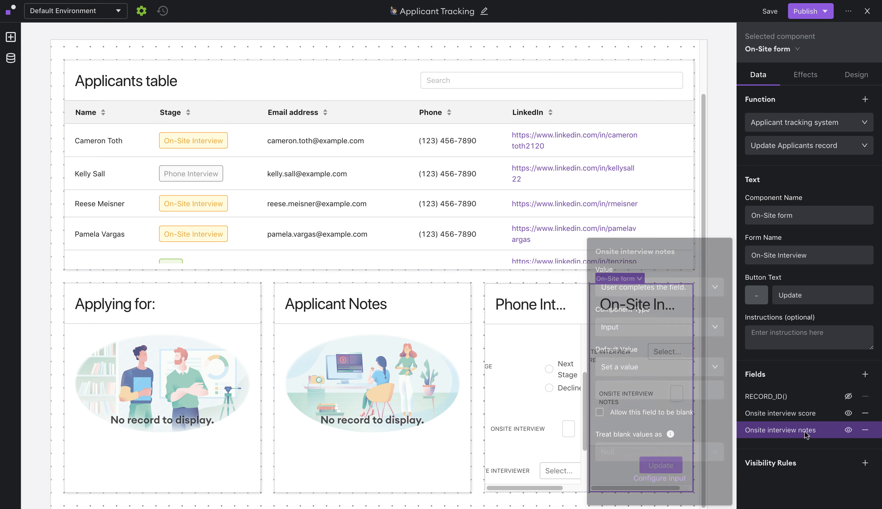
{"action": "left_click", "coordinate": [632, 334]}
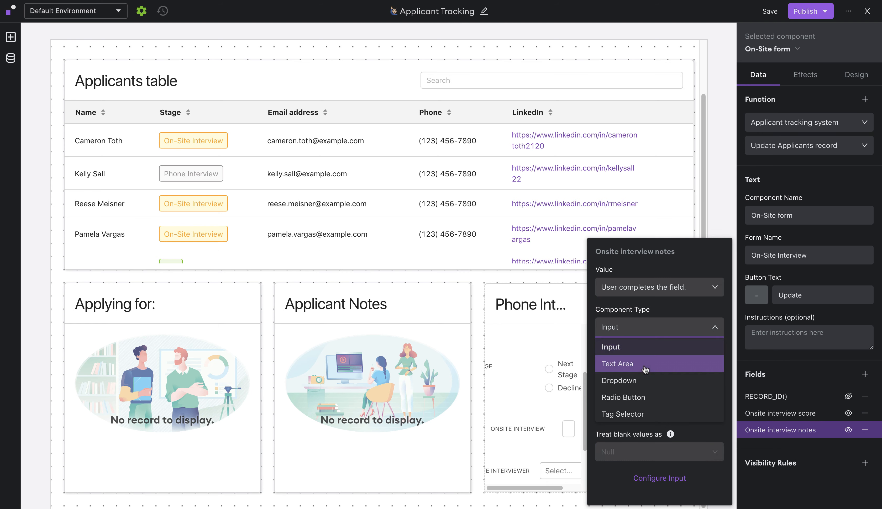
{"action": "left_click", "coordinate": [629, 363]}
{"action": "left_click", "coordinate": [787, 366]}
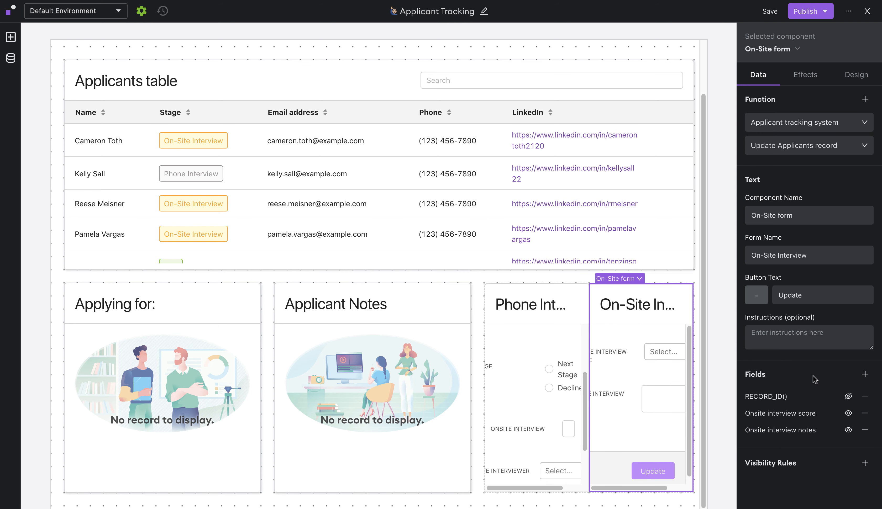
{"action": "left_click", "coordinate": [866, 375]}
- Add the Stage field as radio buttons with options Hire (Hire) and Decline (No hire)
{"action": "scroll", "coordinate": [651, 452], "scroll_direction": "down", "scroll_amount": 5}
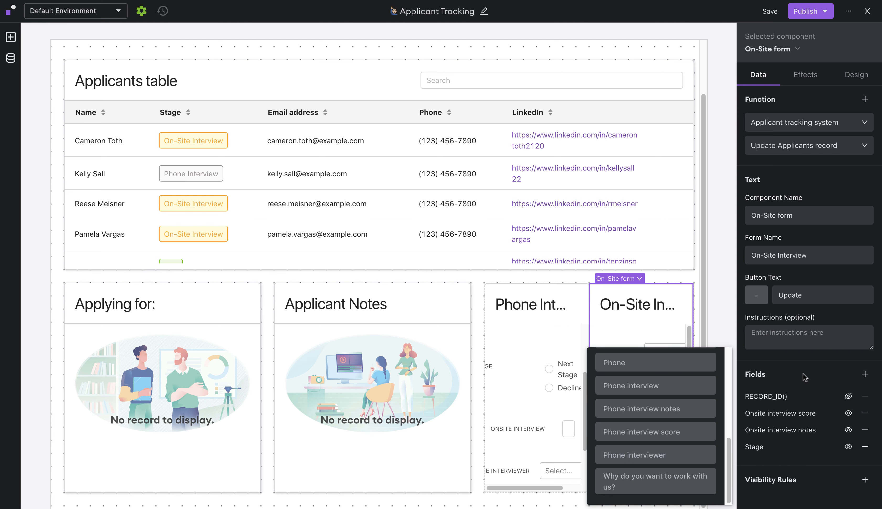
{"action": "left_click", "coordinate": [647, 456]}
{"action": "left_click", "coordinate": [788, 451]}
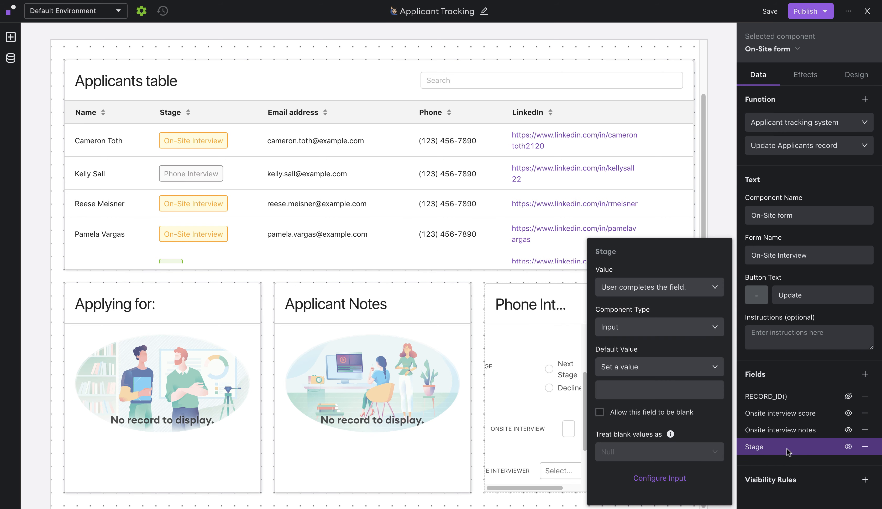
{"action": "left_click", "coordinate": [649, 330]}
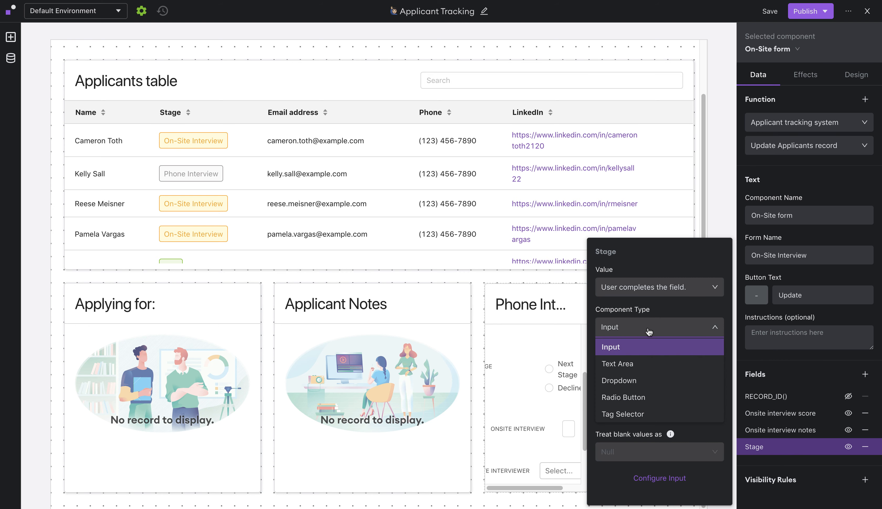
{"action": "left_click", "coordinate": [650, 397]}
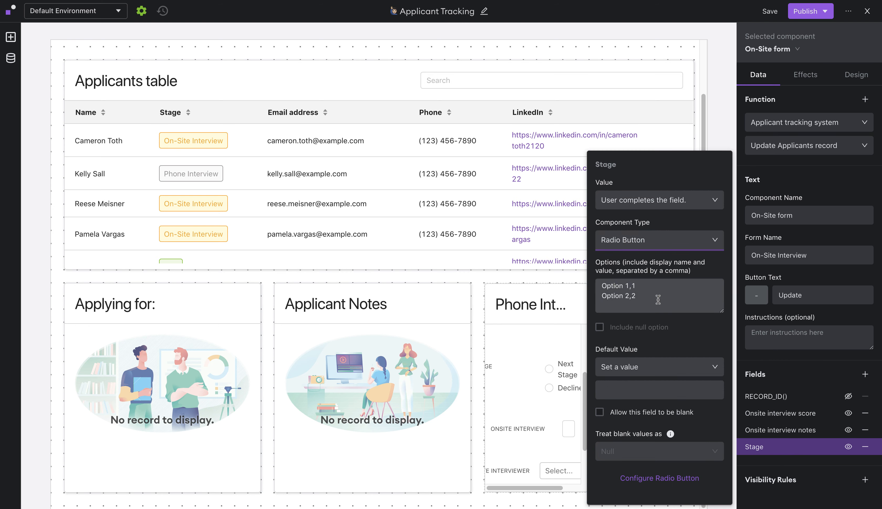
{"action": "left_click_drag", "start_coordinate": [657, 300], "coordinate": [600, 285]}
{"action": "key", "text": "BackSpace"}
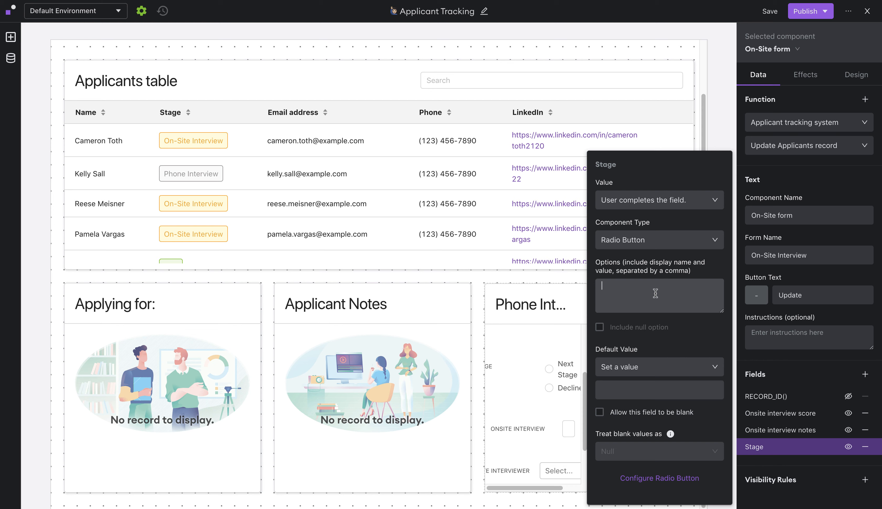
{"action": "type", "text": "Hire, Hire Decline, No hire"}
{"action": "left_click", "coordinate": [782, 370]}
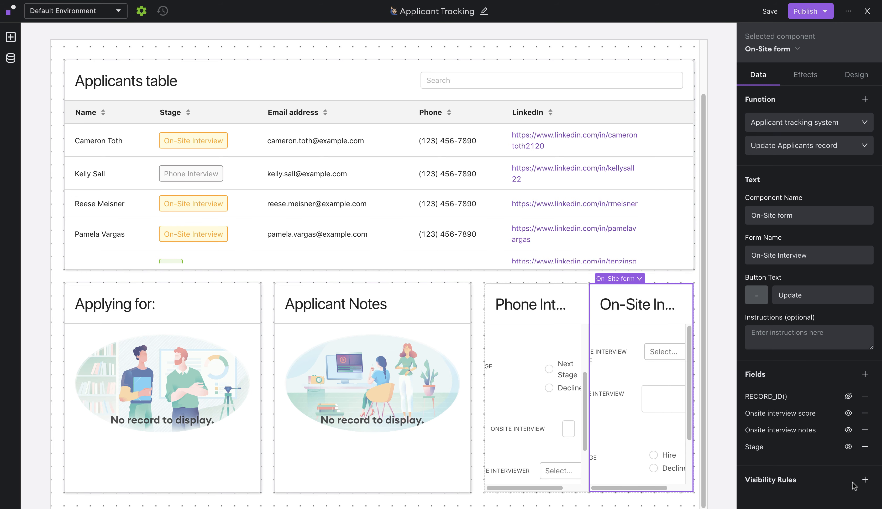
- Add an On-Site form visibility rule: Applicants table selected row Stage equals 'On-Site Interview'
{"action": "left_click", "coordinate": [865, 480]}
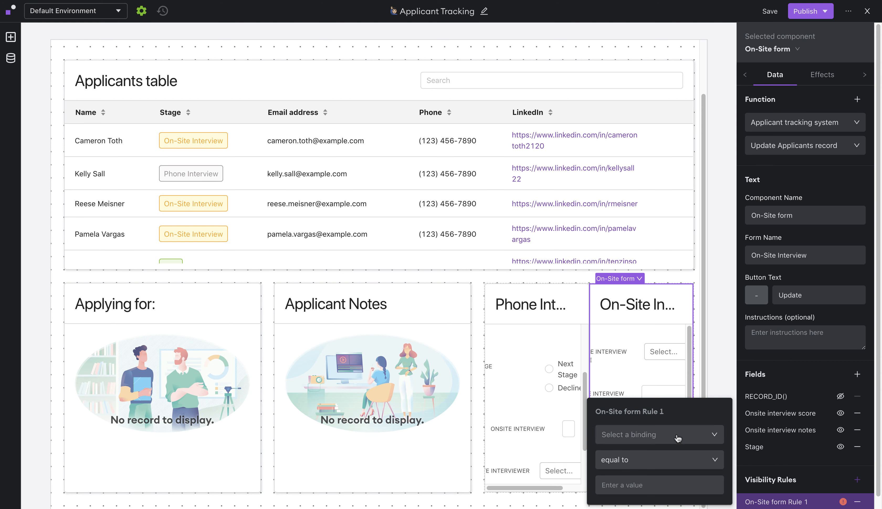
{"action": "left_click", "coordinate": [678, 438]}
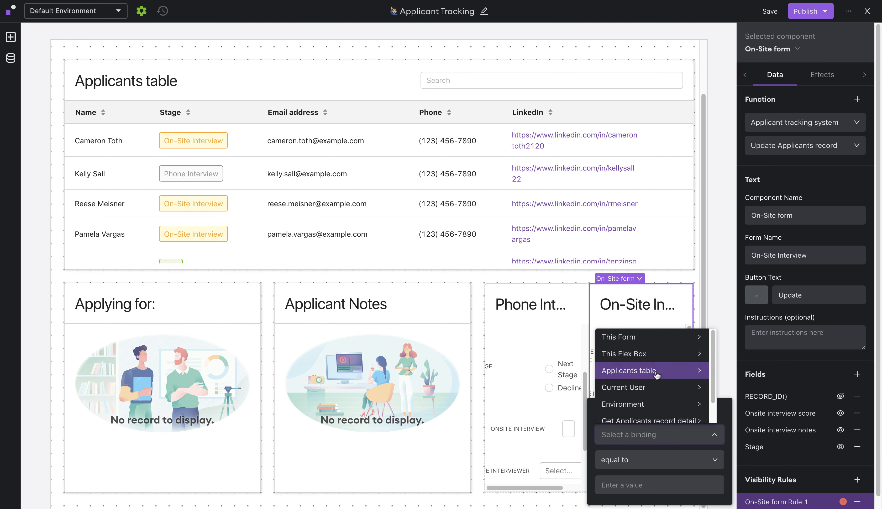
{"action": "left_click", "coordinate": [656, 374]}
{"action": "left_click", "coordinate": [756, 339]}
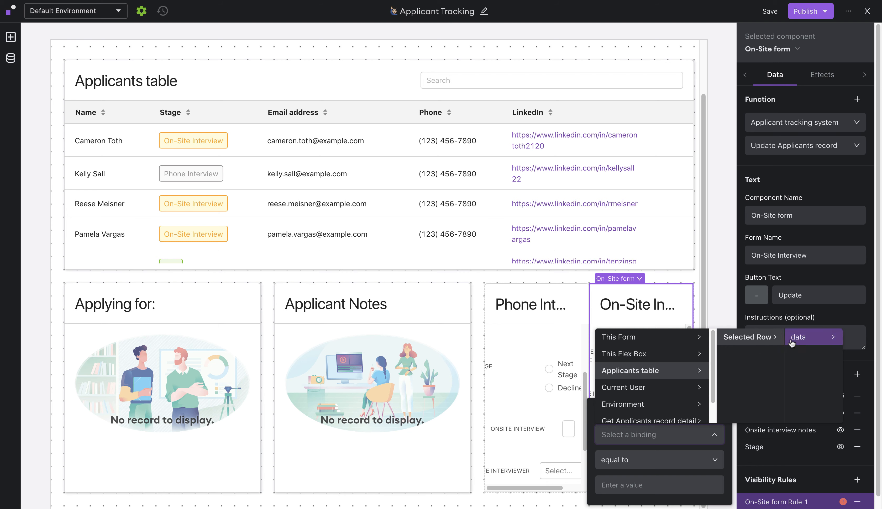
{"action": "left_click", "coordinate": [791, 344]}
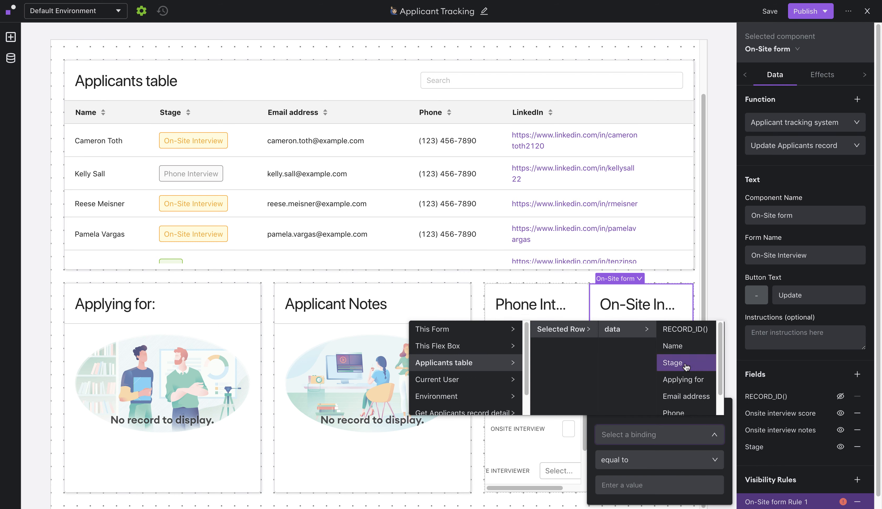
{"action": "left_click", "coordinate": [686, 366]}
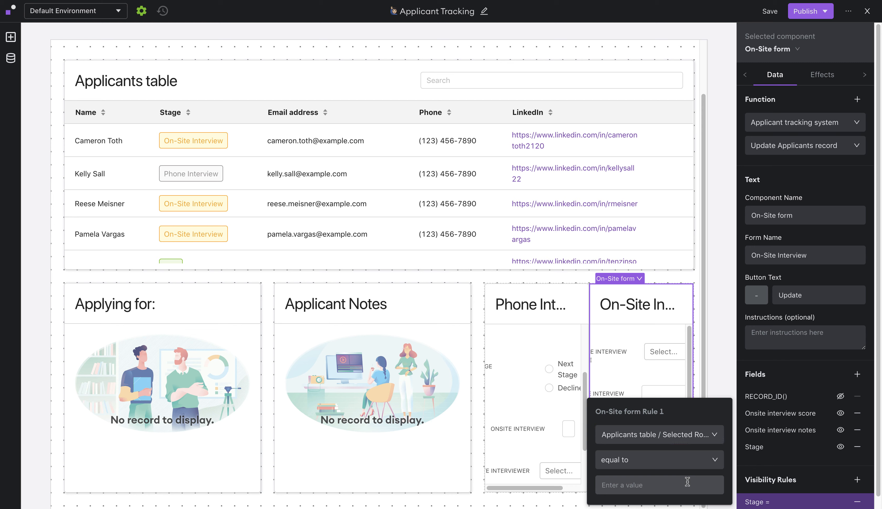
{"action": "left_click", "coordinate": [687, 482]}
{"action": "type", "text": "On-Site Interview"}
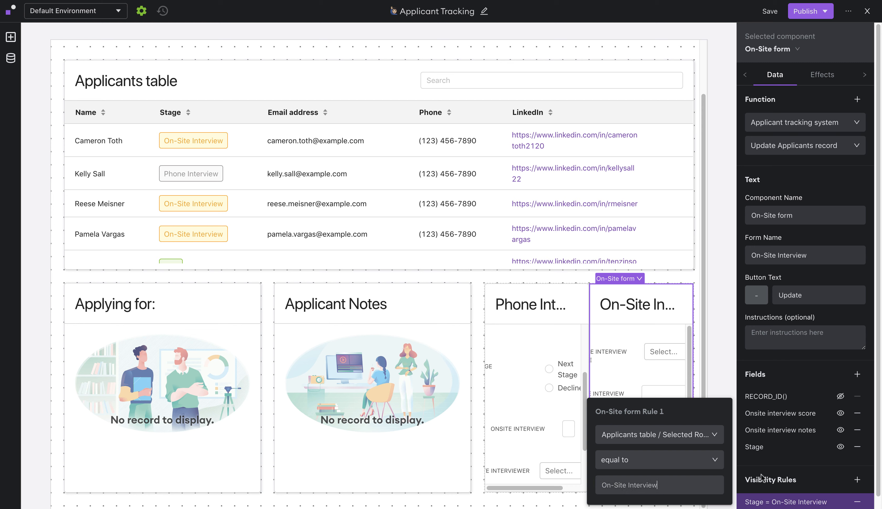
{"action": "left_click", "coordinate": [774, 465]}
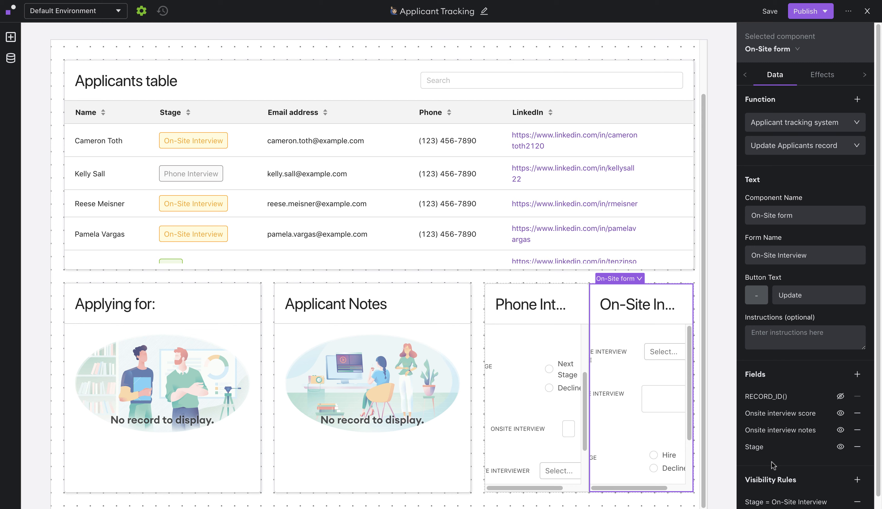
- Make the On-Site form's submit refresh the Applicants table and Get Applicants record detail
{"action": "left_click", "coordinate": [821, 75]}
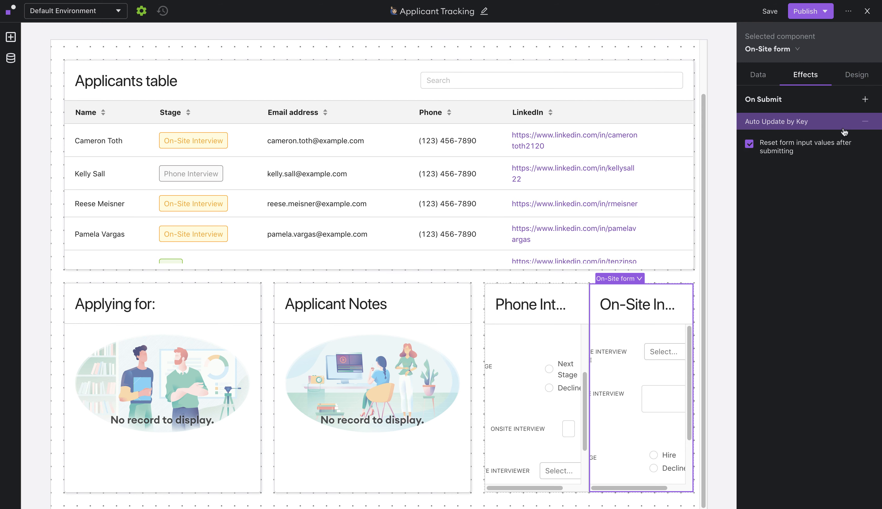
{"action": "left_click", "coordinate": [864, 100]}
{"action": "left_click", "coordinate": [687, 196]}
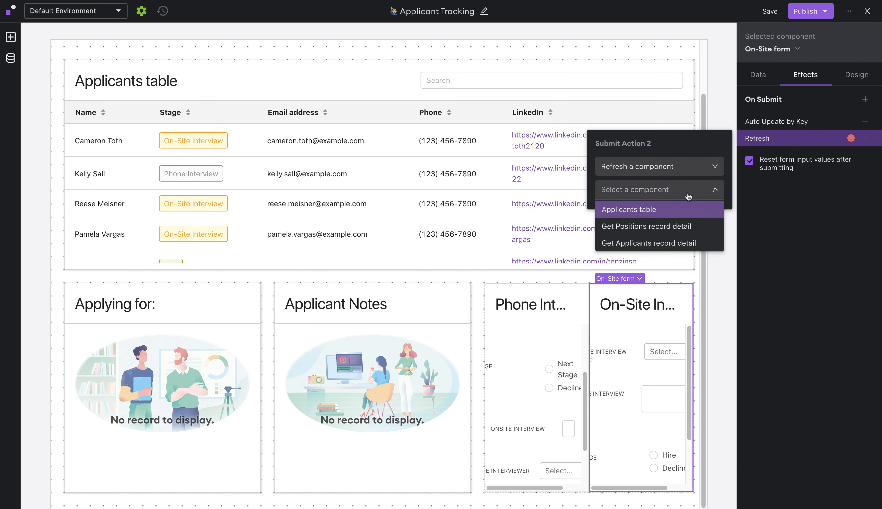
{"action": "left_click", "coordinate": [669, 210]}
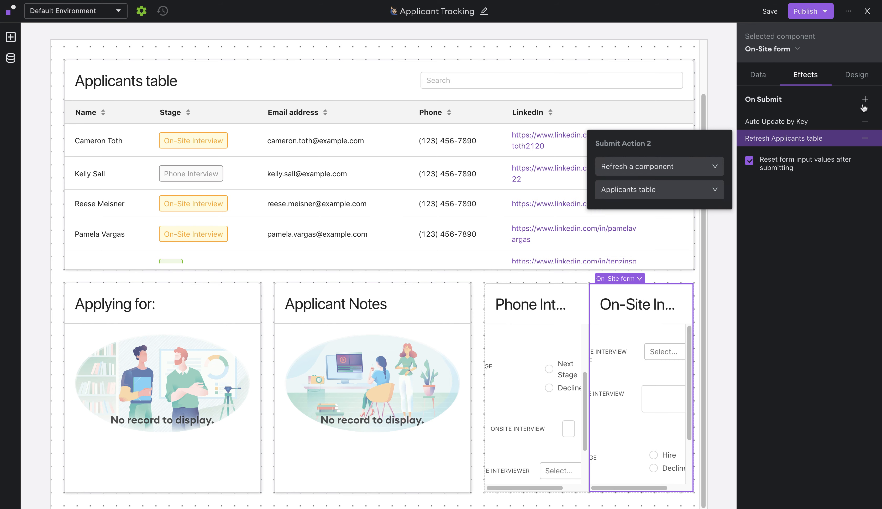
{"action": "left_click", "coordinate": [865, 100]}
{"action": "left_click", "coordinate": [686, 206]}
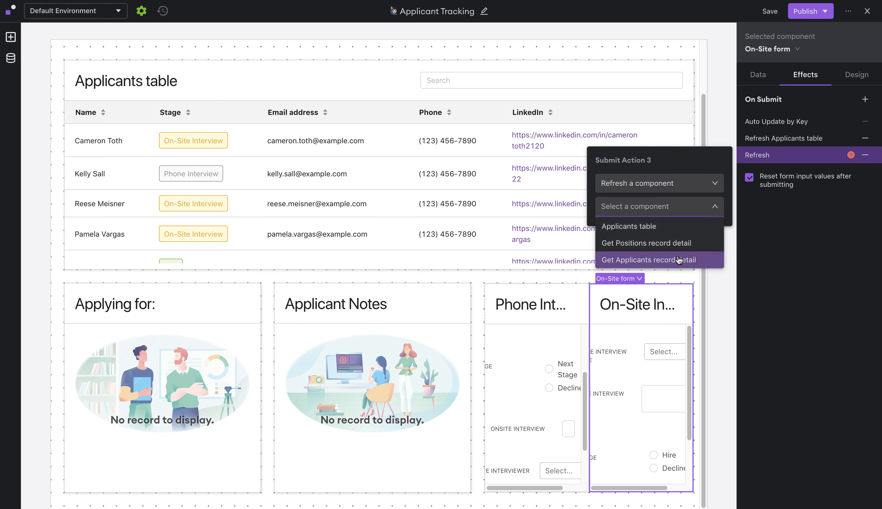
{"action": "left_click", "coordinate": [679, 260]}
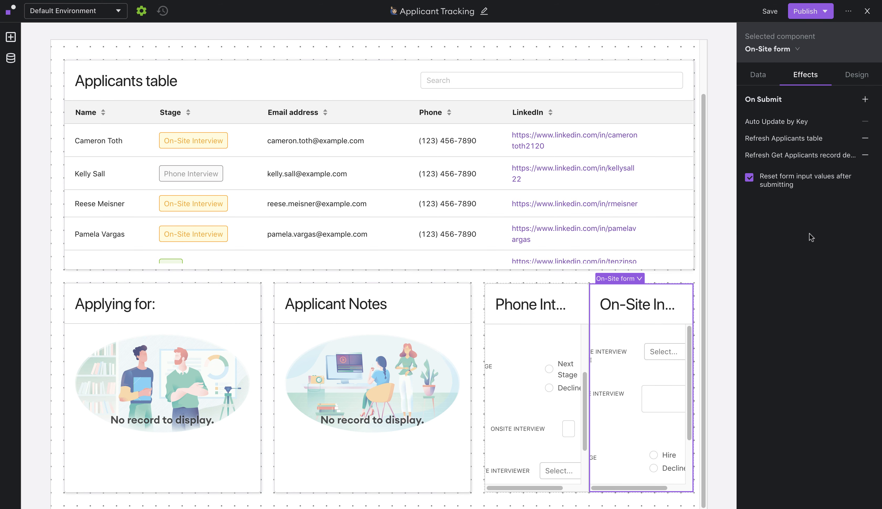
- Publish the app to both environments and exit to the live page
{"action": "left_click", "coordinate": [816, 11]}
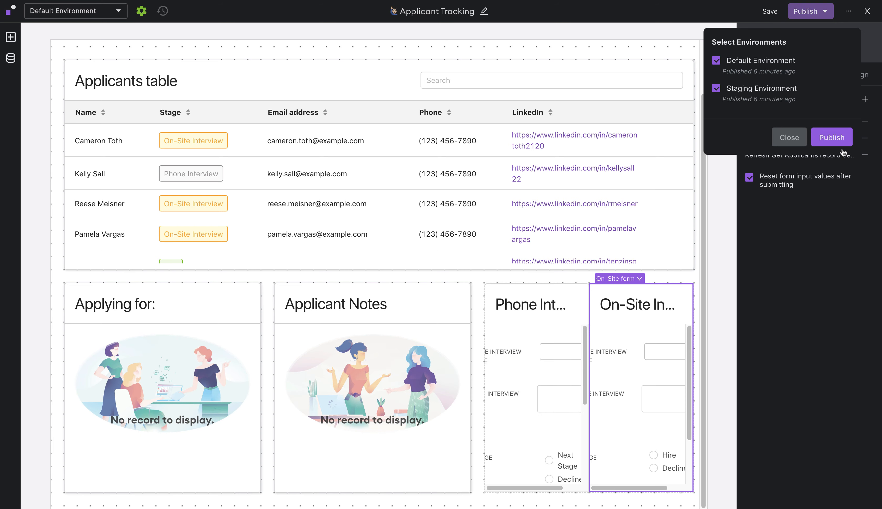
{"action": "left_click", "coordinate": [835, 142]}
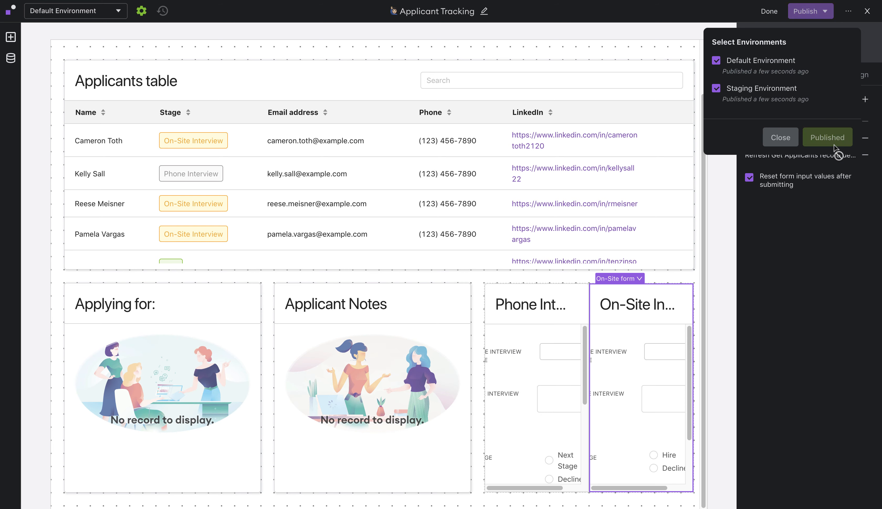
{"action": "left_click", "coordinate": [867, 10]}
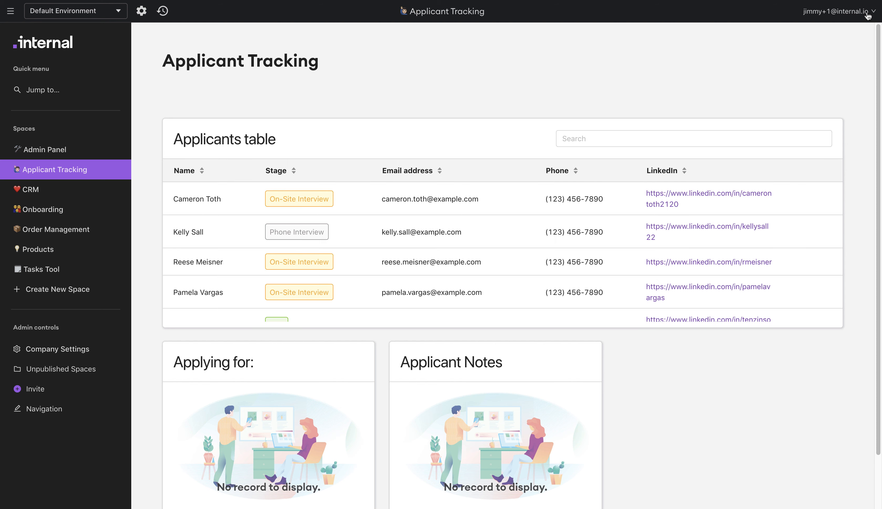
{"action": "left_click", "coordinate": [491, 235]}
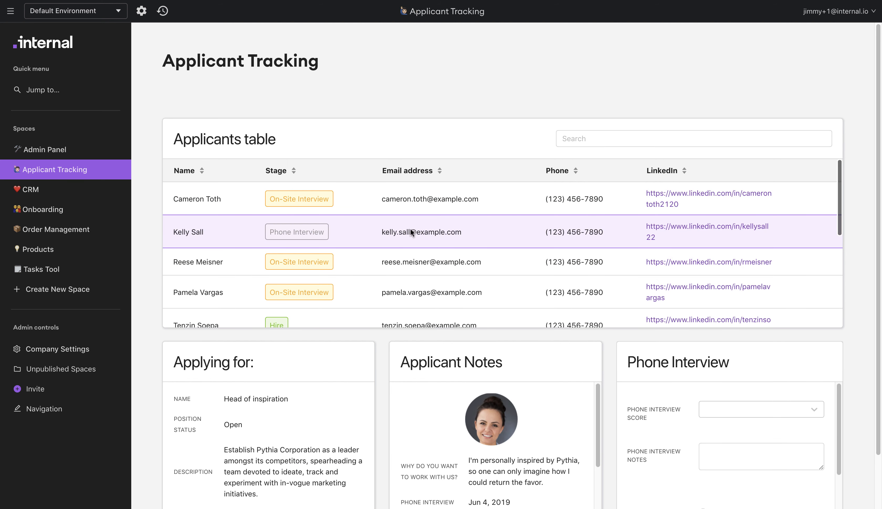
{"action": "scroll", "coordinate": [608, 371], "scroll_direction": "down", "scroll_amount": 3}
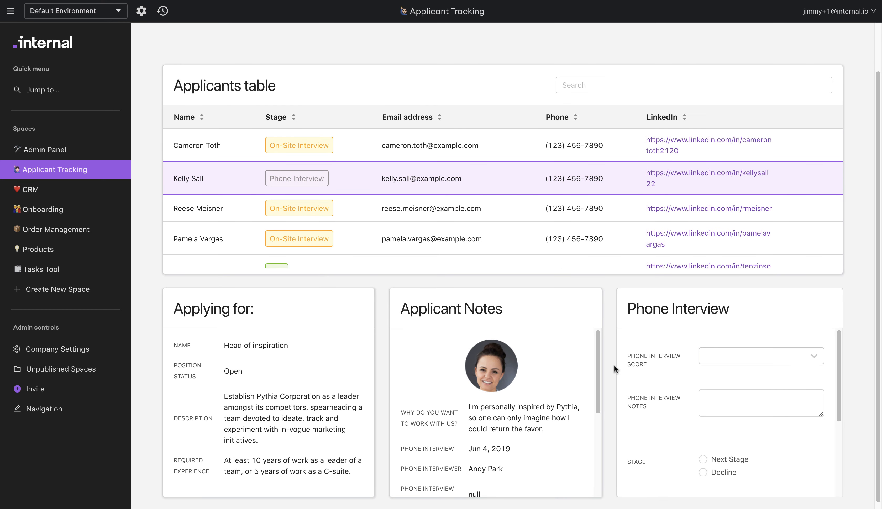
{"action": "scroll", "coordinate": [611, 365], "scroll_direction": "down", "scroll_amount": 1}
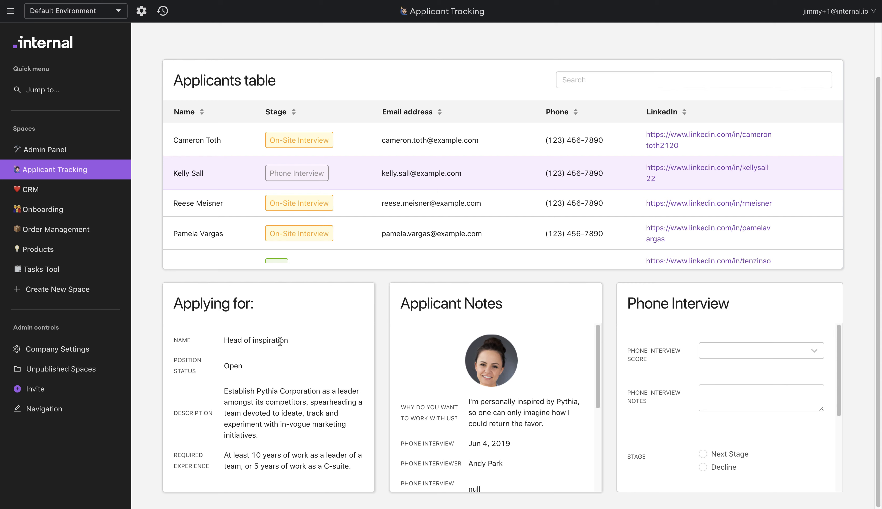
{"action": "scroll", "coordinate": [498, 420], "scroll_direction": "down", "scroll_amount": 3}
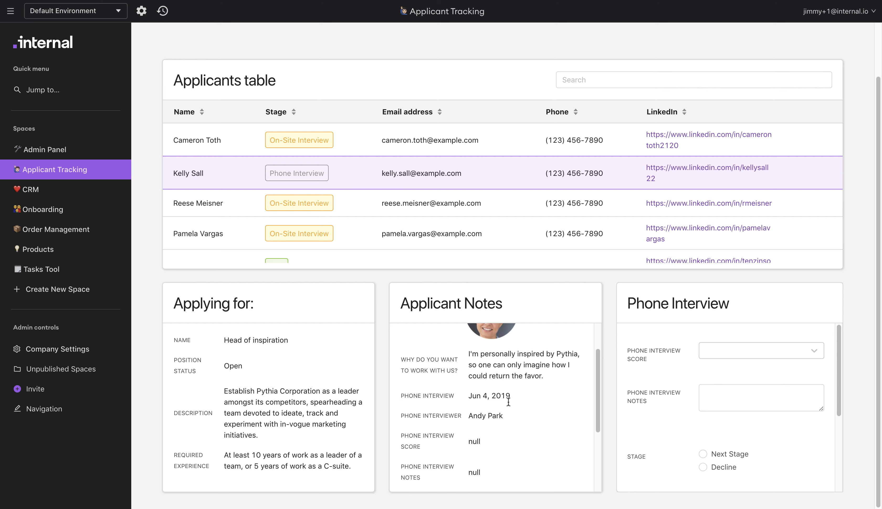
{"action": "scroll", "coordinate": [507, 402], "scroll_direction": "up", "scroll_amount": 2}
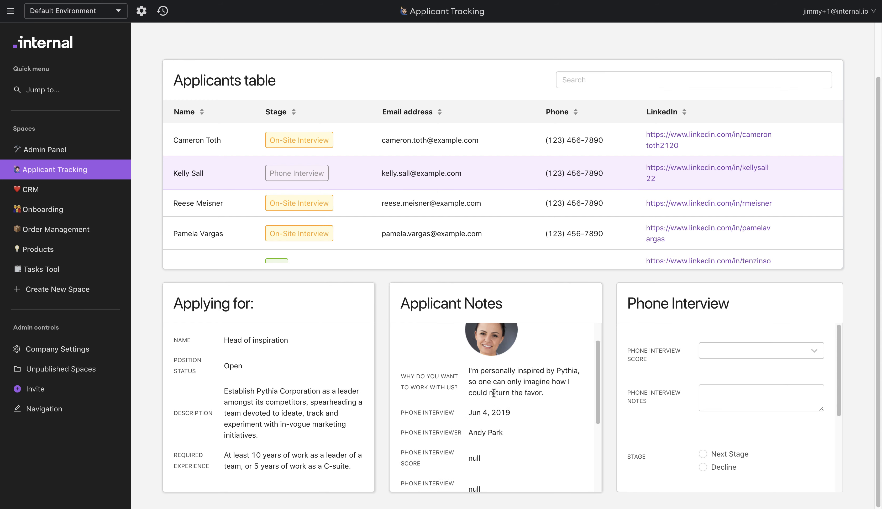
{"action": "scroll", "coordinate": [508, 396], "scroll_direction": "up", "scroll_amount": 1}
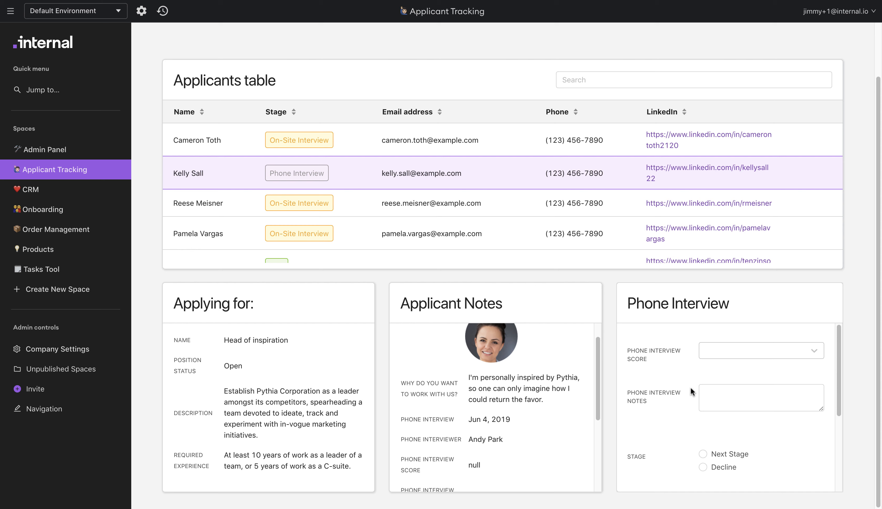
- Score the phone interview 4 – Please hire this person and paste the interview notes
{"action": "left_click", "coordinate": [731, 353]}
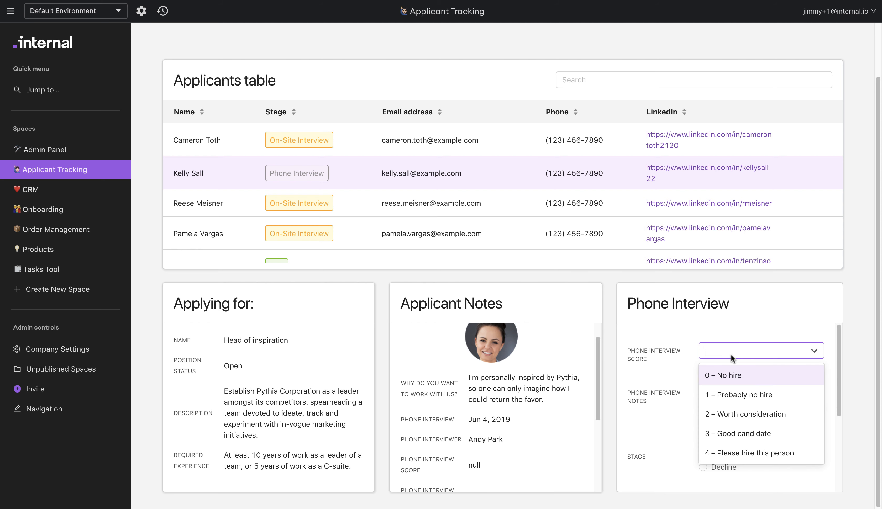
{"action": "left_click", "coordinate": [740, 448]}
{"action": "left_click", "coordinate": [746, 395]}
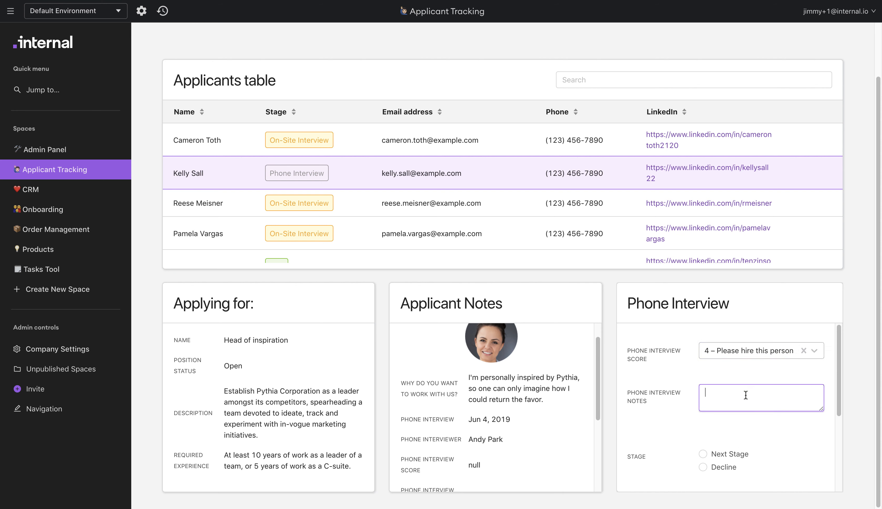
{"action": "key", "text": "ctrl+v"}
{"action": "scroll", "coordinate": [719, 398], "scroll_direction": "up", "scroll_amount": 3}
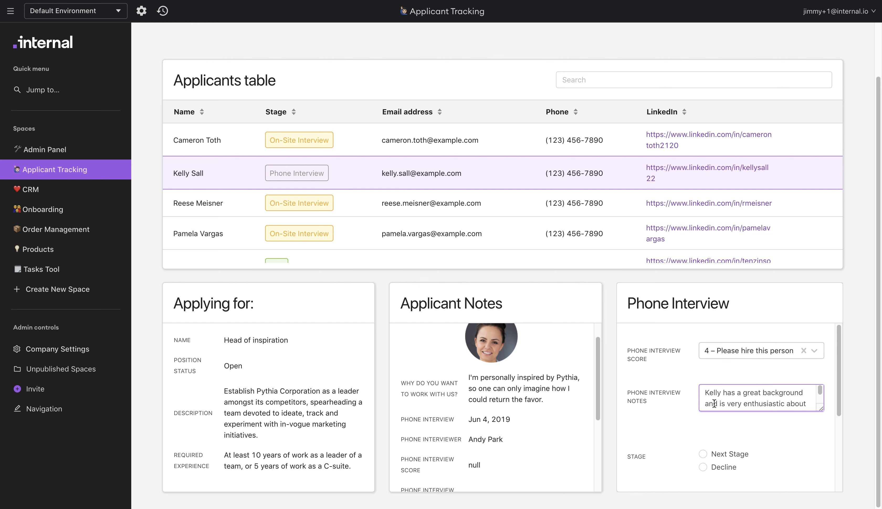
{"action": "scroll", "coordinate": [719, 398], "scroll_direction": "down", "scroll_amount": 1}
{"action": "scroll", "coordinate": [719, 398], "scroll_direction": "down", "scroll_amount": 2}
{"action": "scroll", "coordinate": [694, 422], "scroll_direction": "down", "scroll_amount": 2}
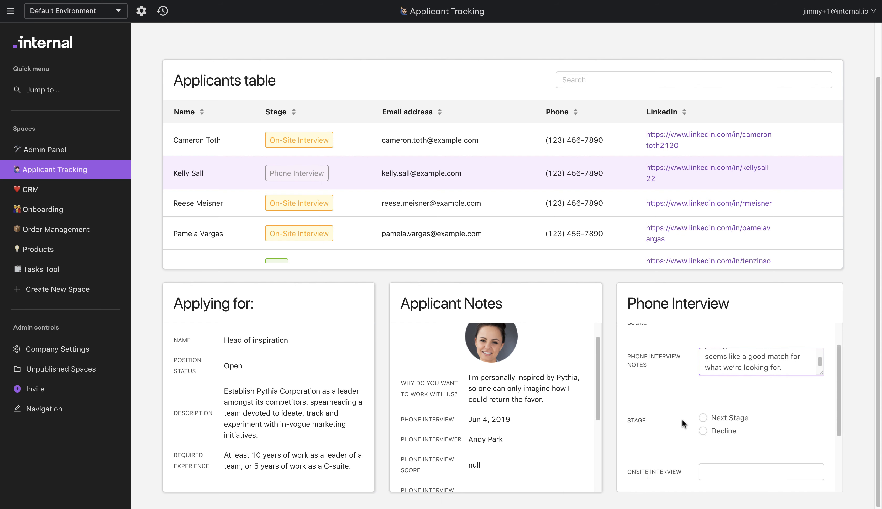
- Choose Next Stage with an on-site interview on Sep 28, 2021, assign an interviewer, and update
{"action": "left_click", "coordinate": [703, 410]}
{"action": "scroll", "coordinate": [673, 408], "scroll_direction": "down", "scroll_amount": 3}
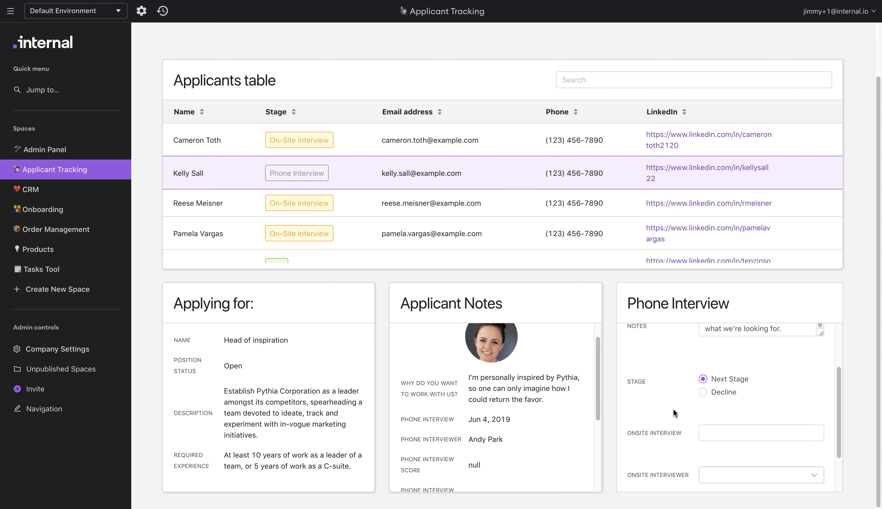
{"action": "left_click", "coordinate": [723, 380]}
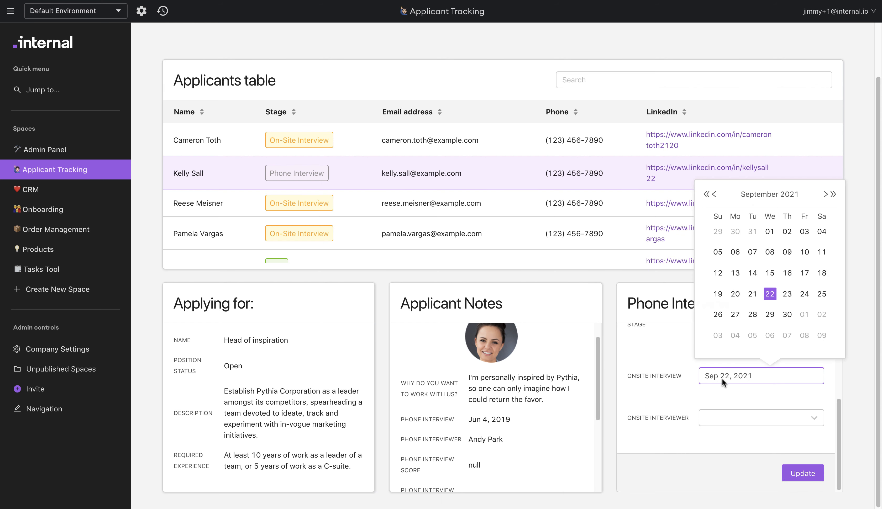
{"action": "left_click", "coordinate": [753, 315]}
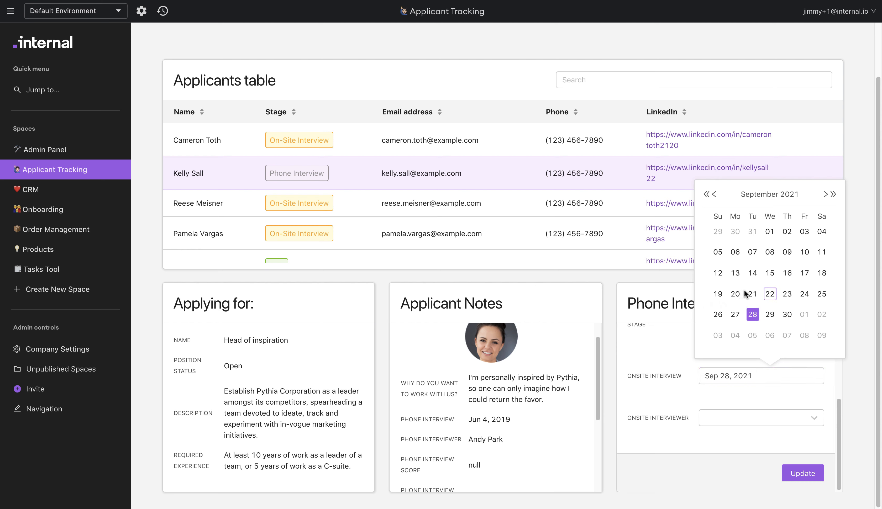
{"action": "left_click", "coordinate": [742, 412]}
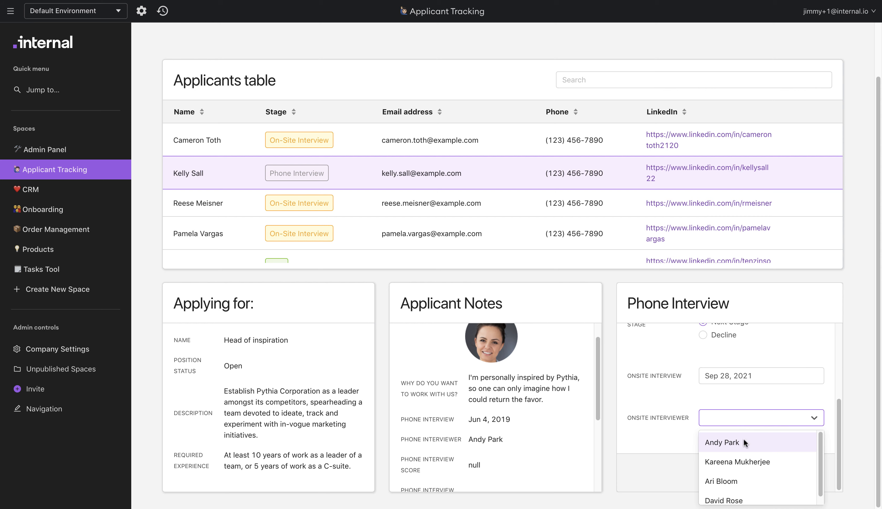
{"action": "left_click", "coordinate": [734, 500]}
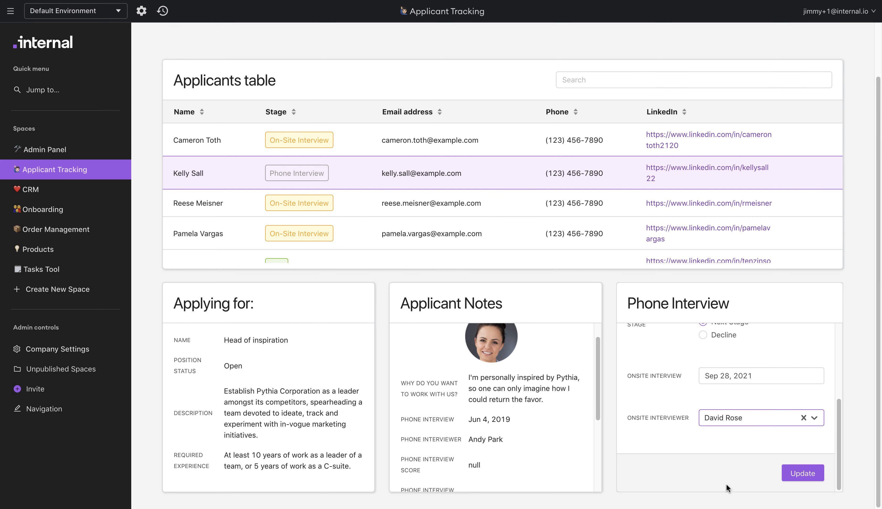
{"action": "left_click", "coordinate": [802, 473]}
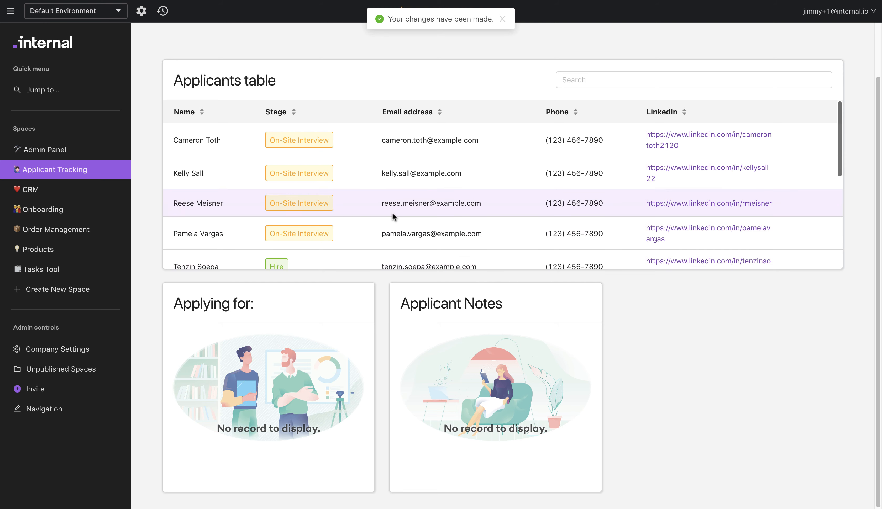
- Score the second applicant's on-site interview 0 – No hire, noting they did not answer questions well
{"action": "left_click", "coordinate": [338, 172]}
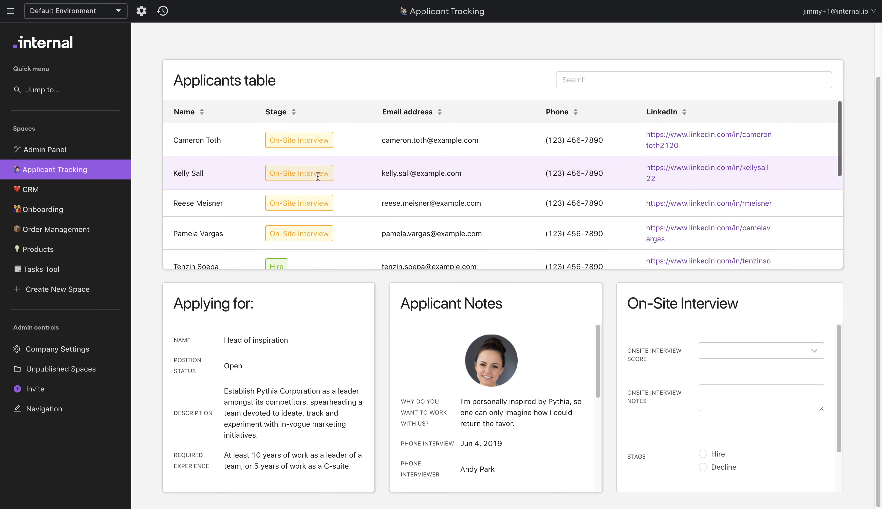
{"action": "scroll", "coordinate": [429, 363], "scroll_direction": "down", "scroll_amount": 4}
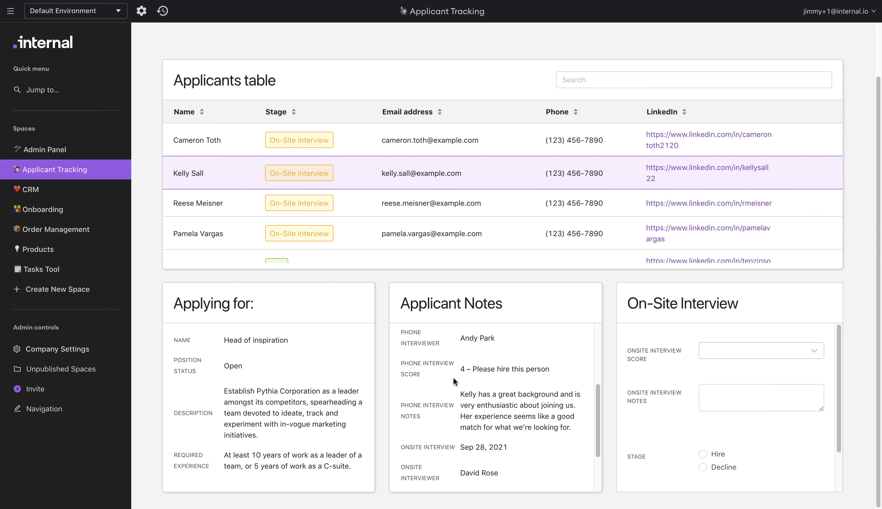
{"action": "scroll", "coordinate": [483, 409], "scroll_direction": "down", "scroll_amount": 2}
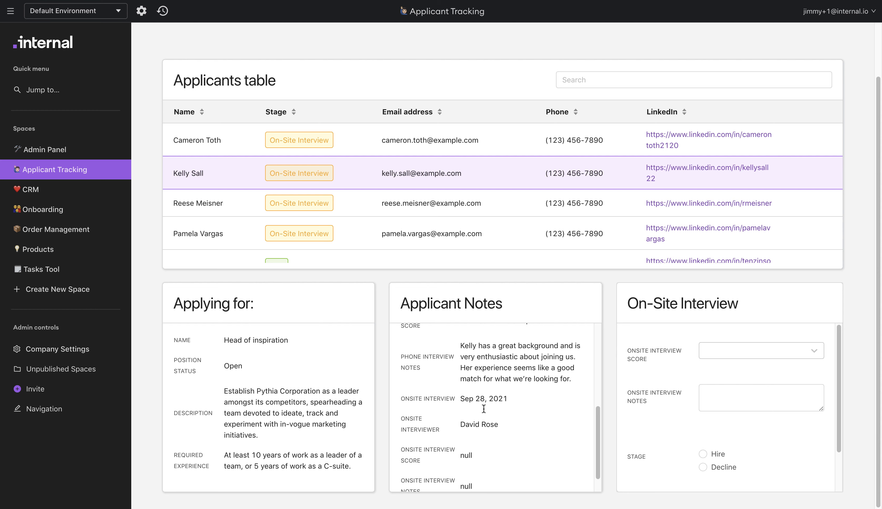
{"action": "scroll", "coordinate": [483, 406], "scroll_direction": "up", "scroll_amount": 8}
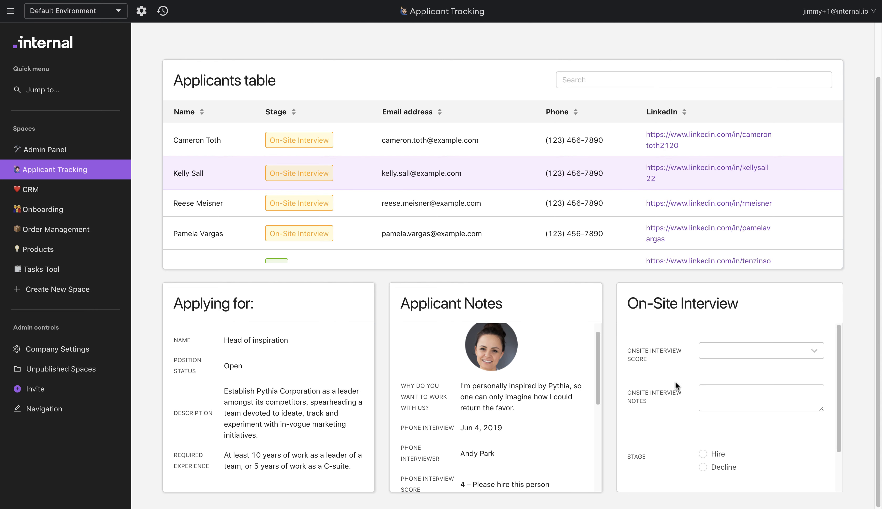
{"action": "left_click", "coordinate": [713, 348]}
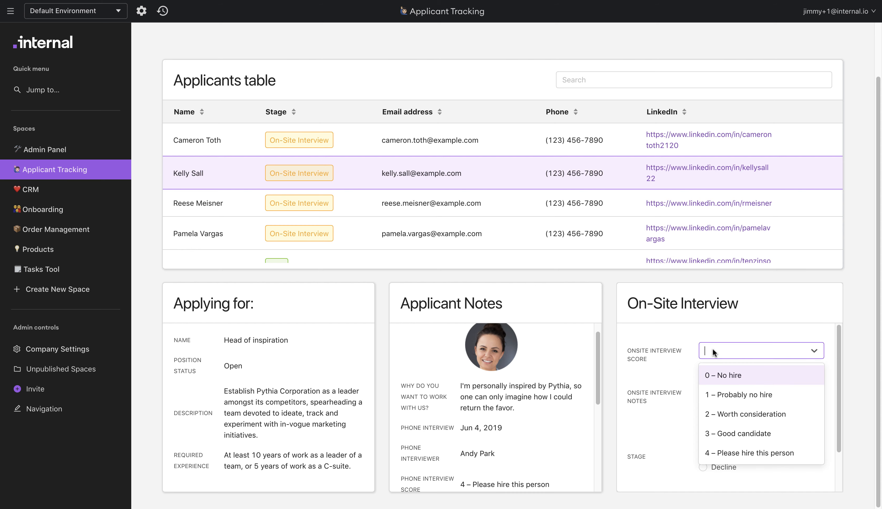
{"action": "left_click", "coordinate": [727, 378]}
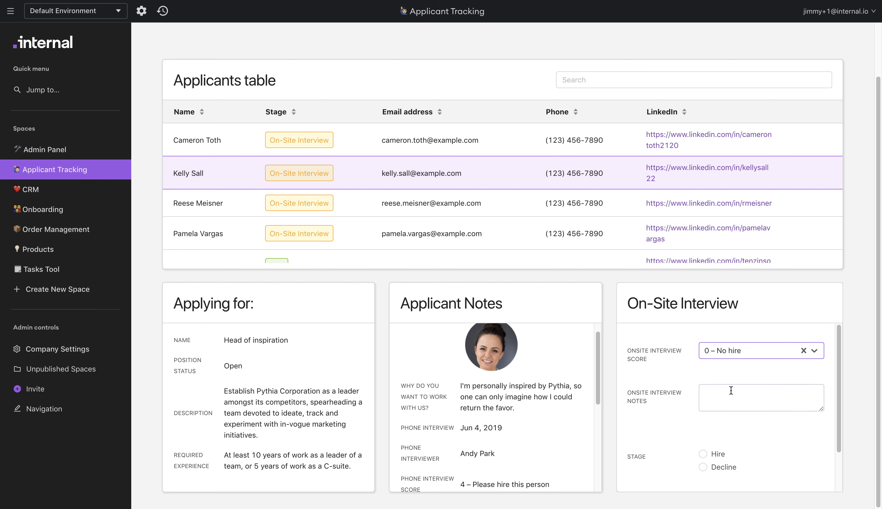
{"action": "left_click", "coordinate": [732, 392]}
{"action": "type", "text": "Did n"}
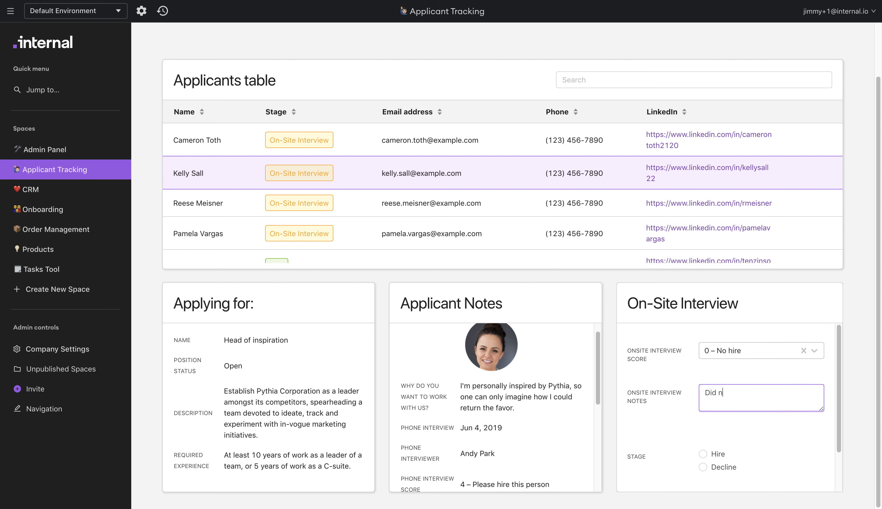
{"action": "type", "text": "ot answer questions well during the on-site"}
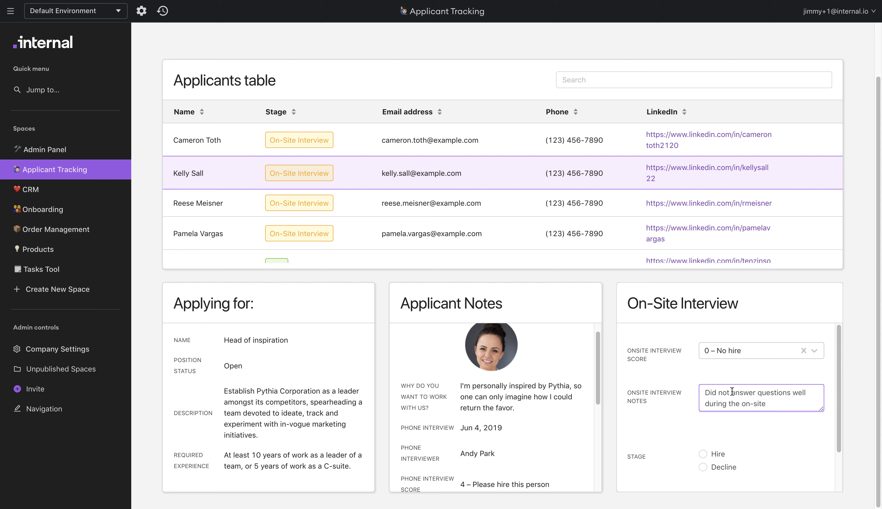
{"action": "left_click", "coordinate": [655, 398]}
- Choose Decline, save the on-site results, then select the third applicant
{"action": "scroll", "coordinate": [656, 398], "scroll_direction": "down", "scroll_amount": 2}
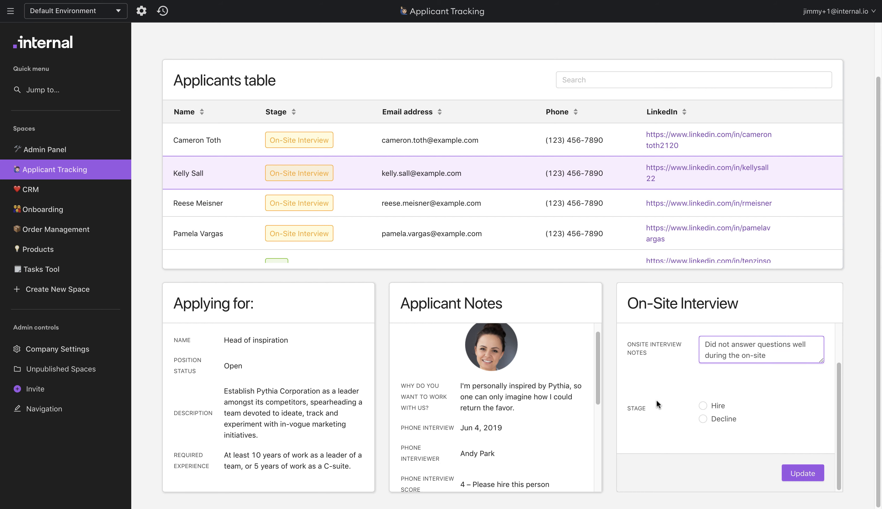
{"action": "left_click", "coordinate": [711, 420]}
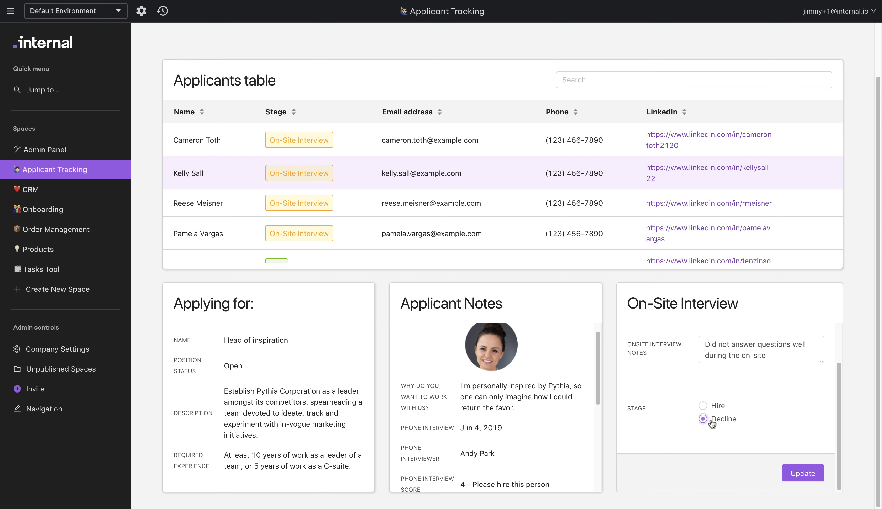
{"action": "left_click", "coordinate": [811, 472]}
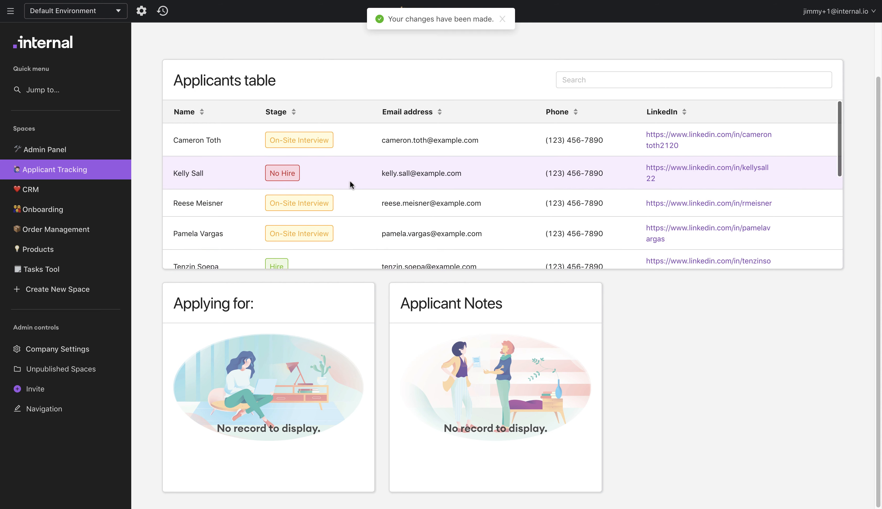
{"action": "left_click", "coordinate": [370, 199]}
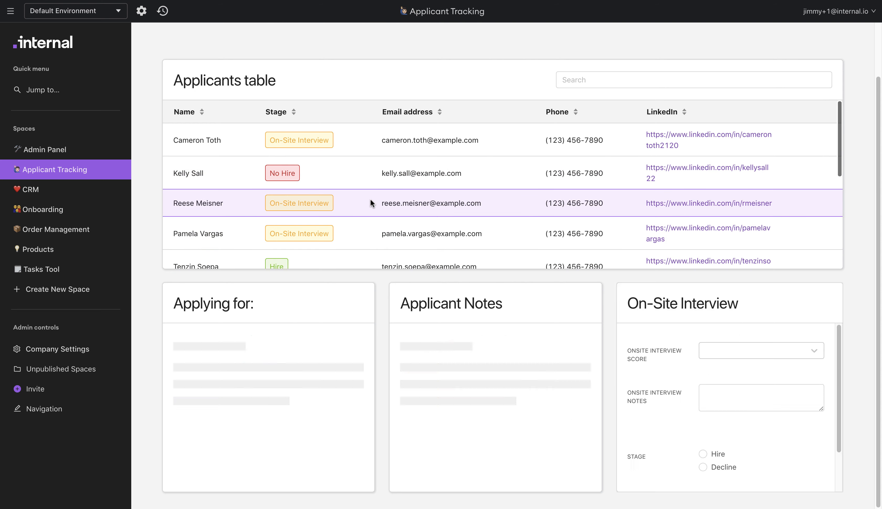